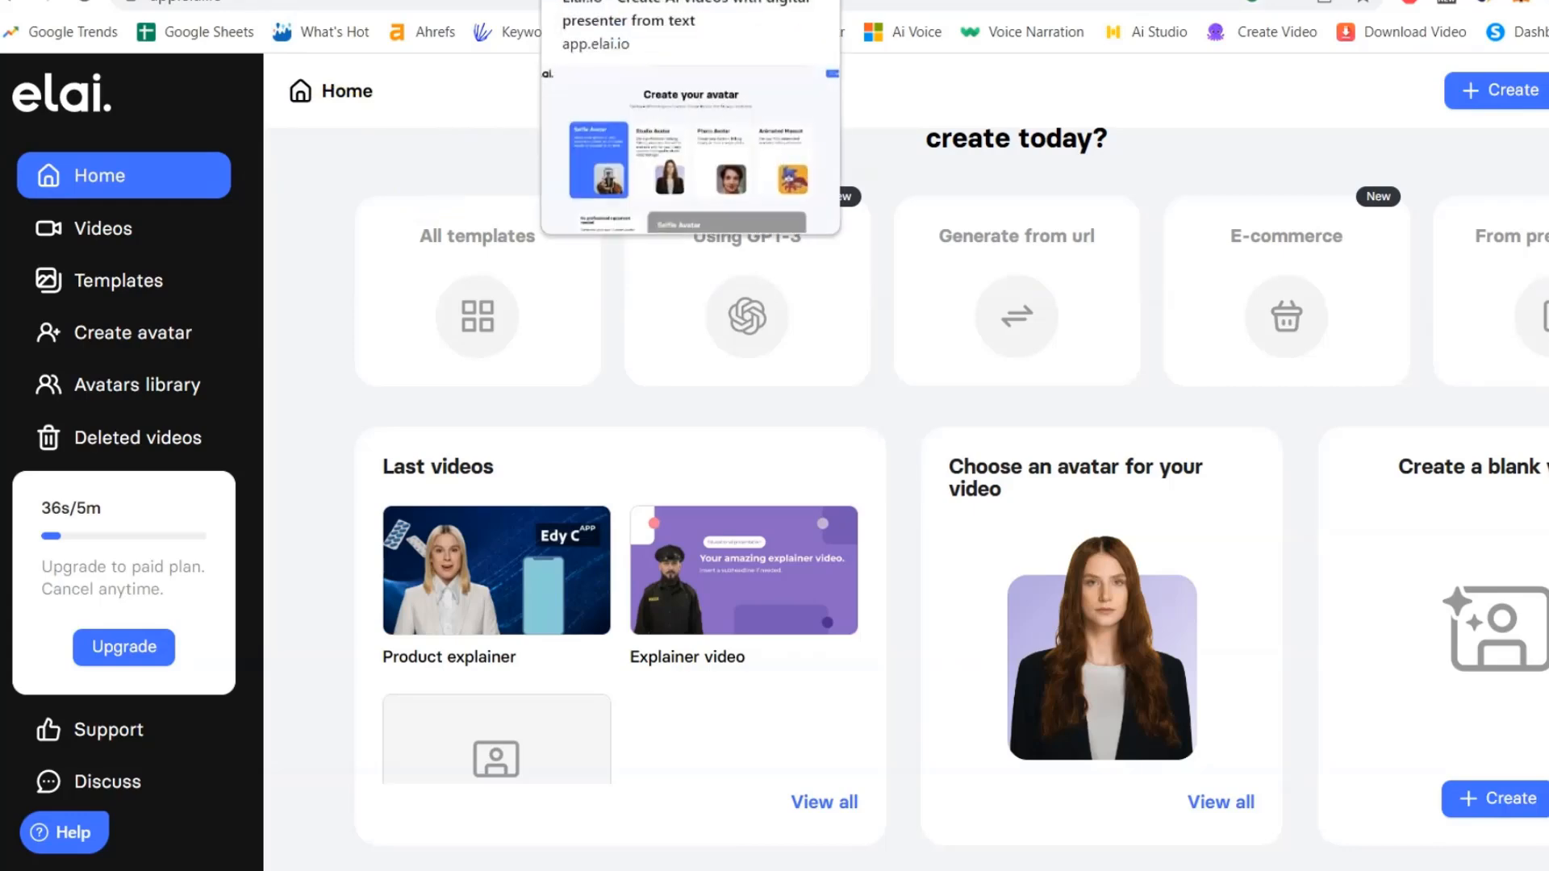
Switch to the avatar creation page and review the four avatar types and the Selfie Avatar details.
left_click(581, 2)
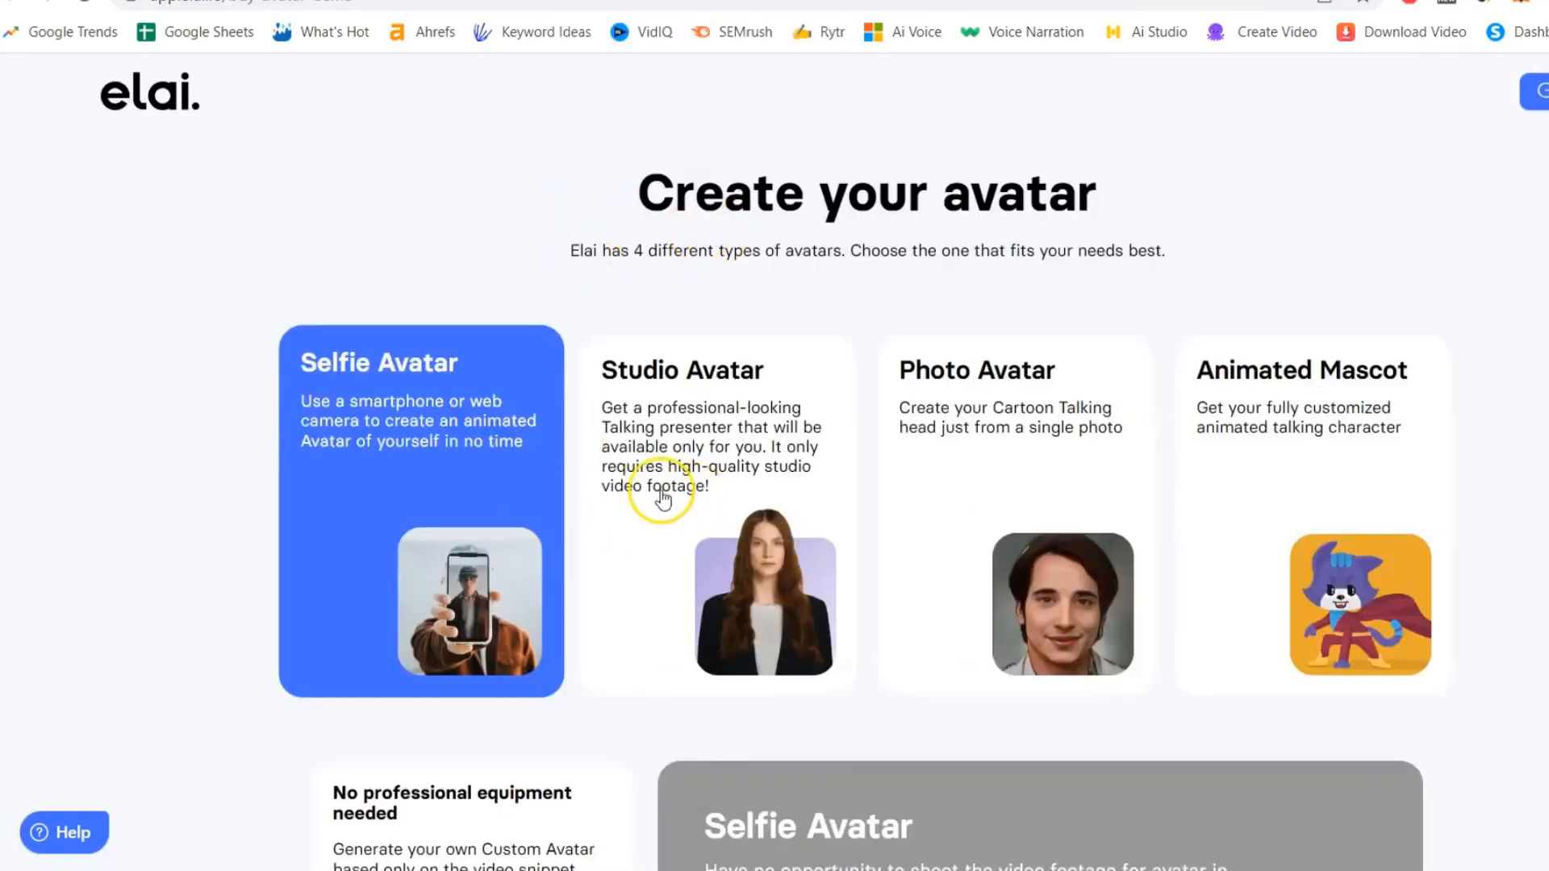
scroll(663, 500, "down", 1)
scroll(492, 257, "down", 5)
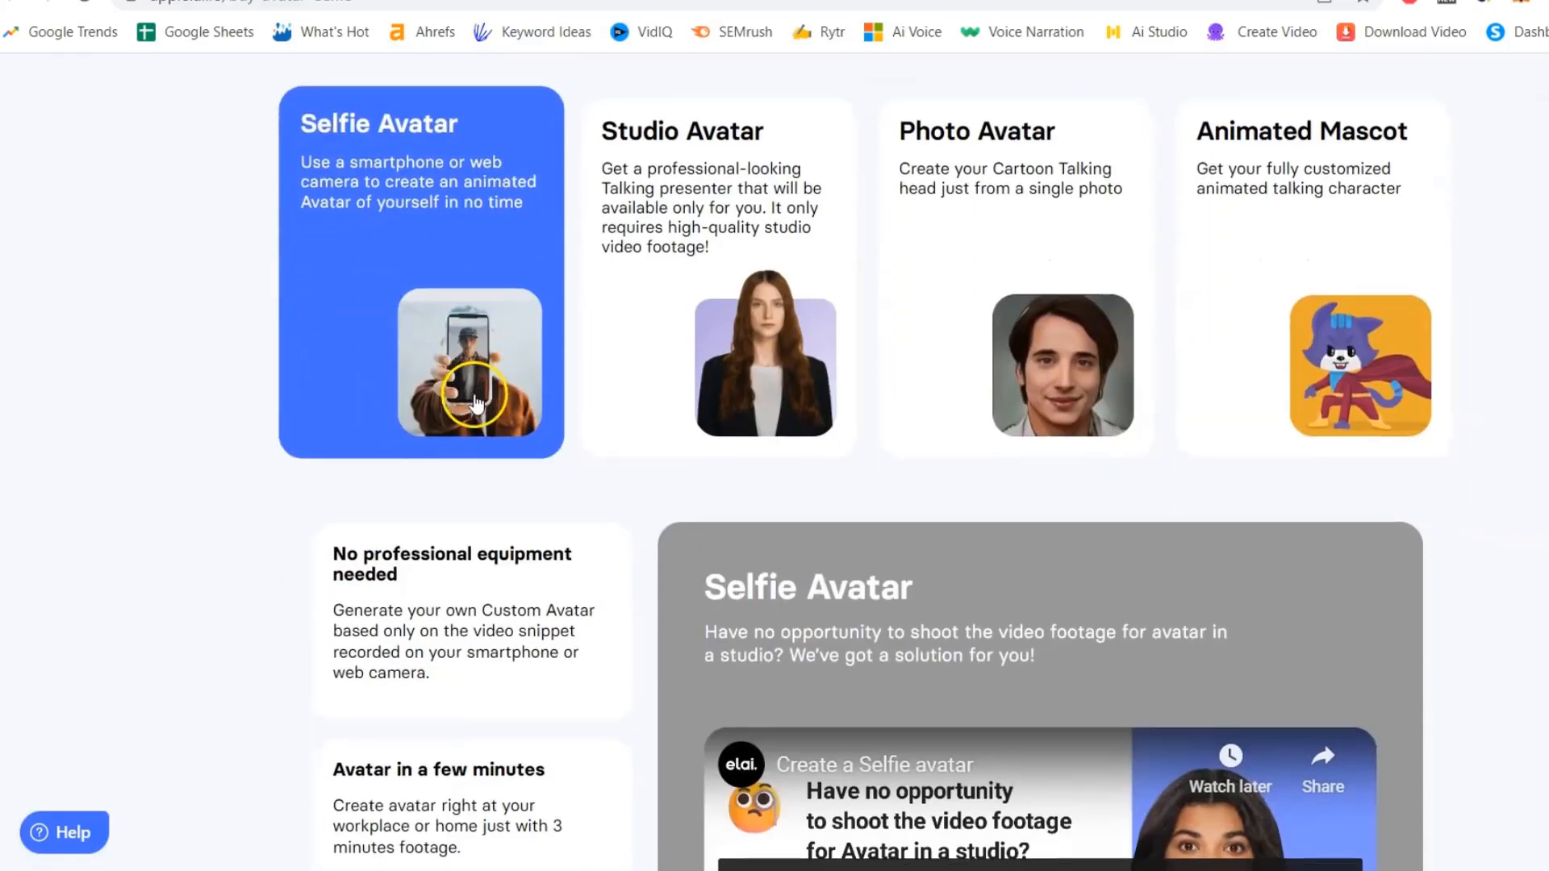
scroll(934, 484, "down", 5)
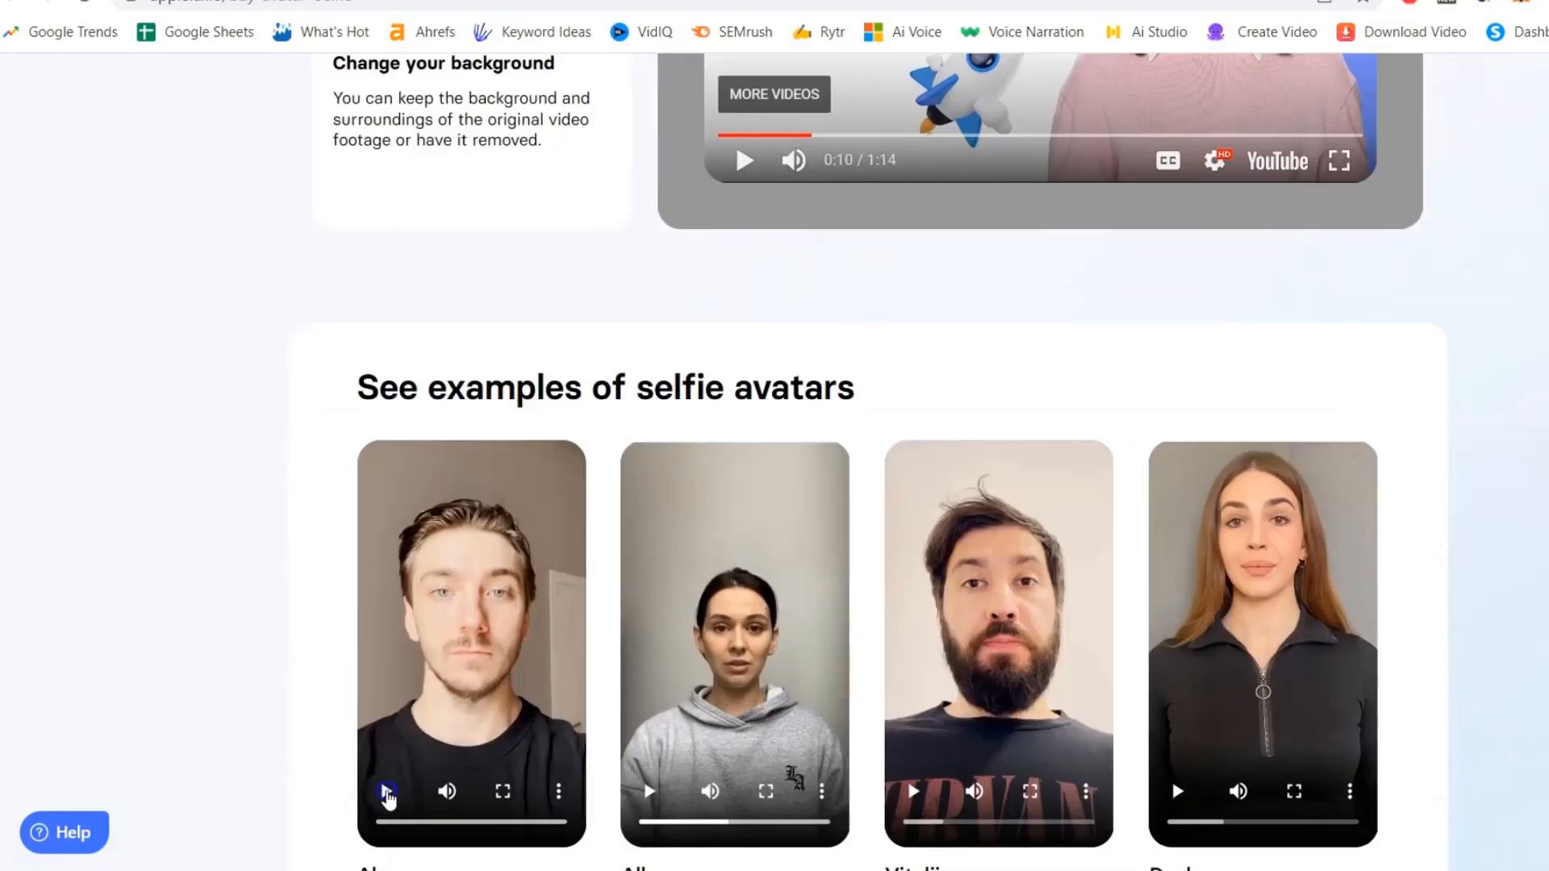
Play and pause the first three selfie avatar example videos one after another.
left_click(388, 794)
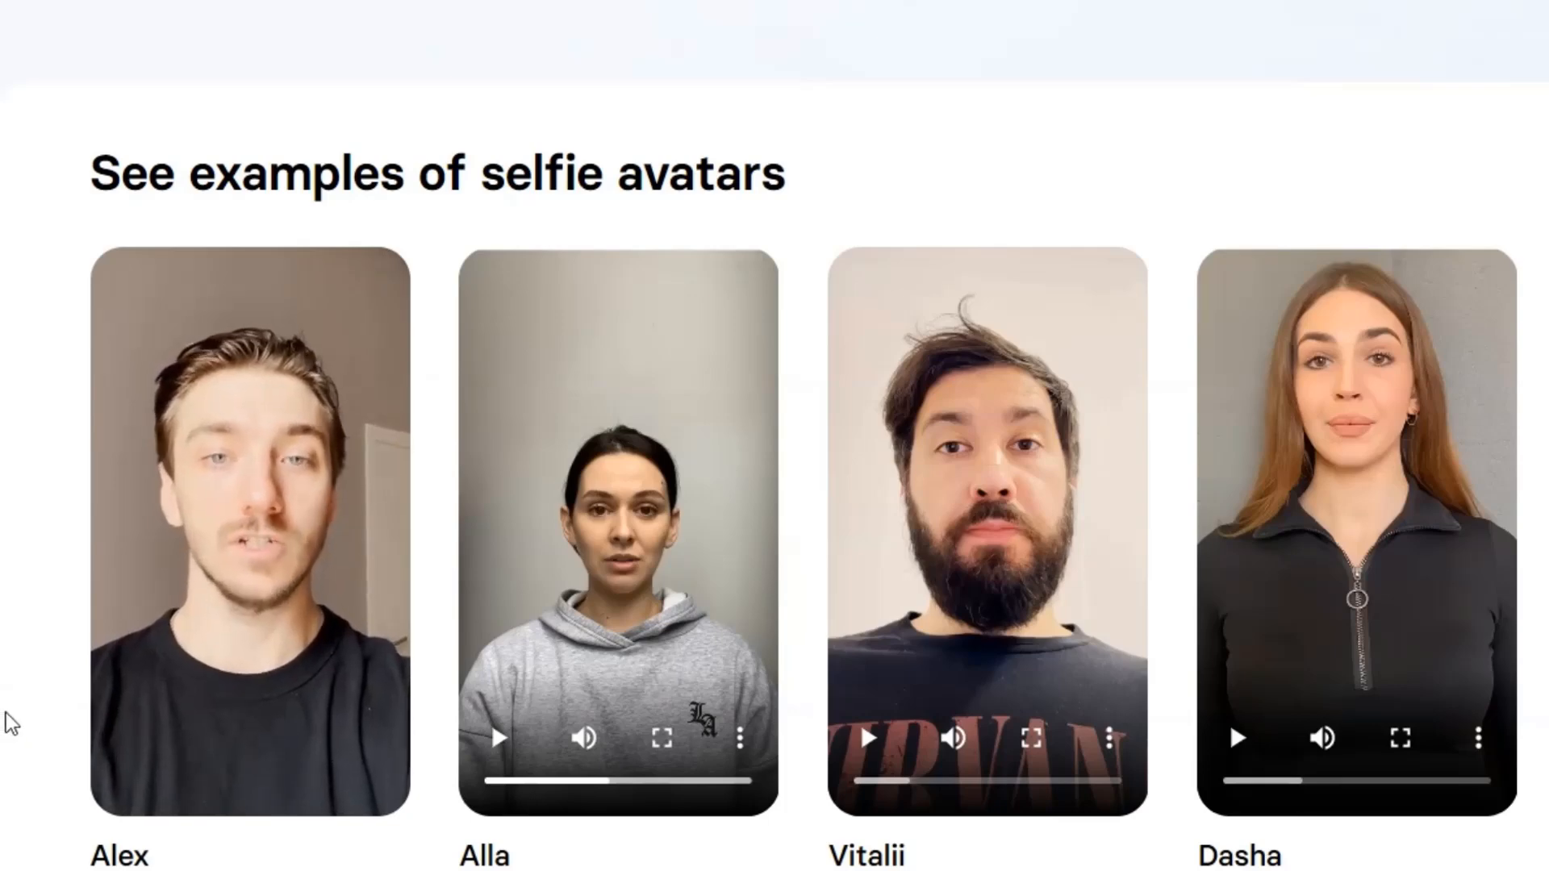
scroll(12, 709, "down", 2)
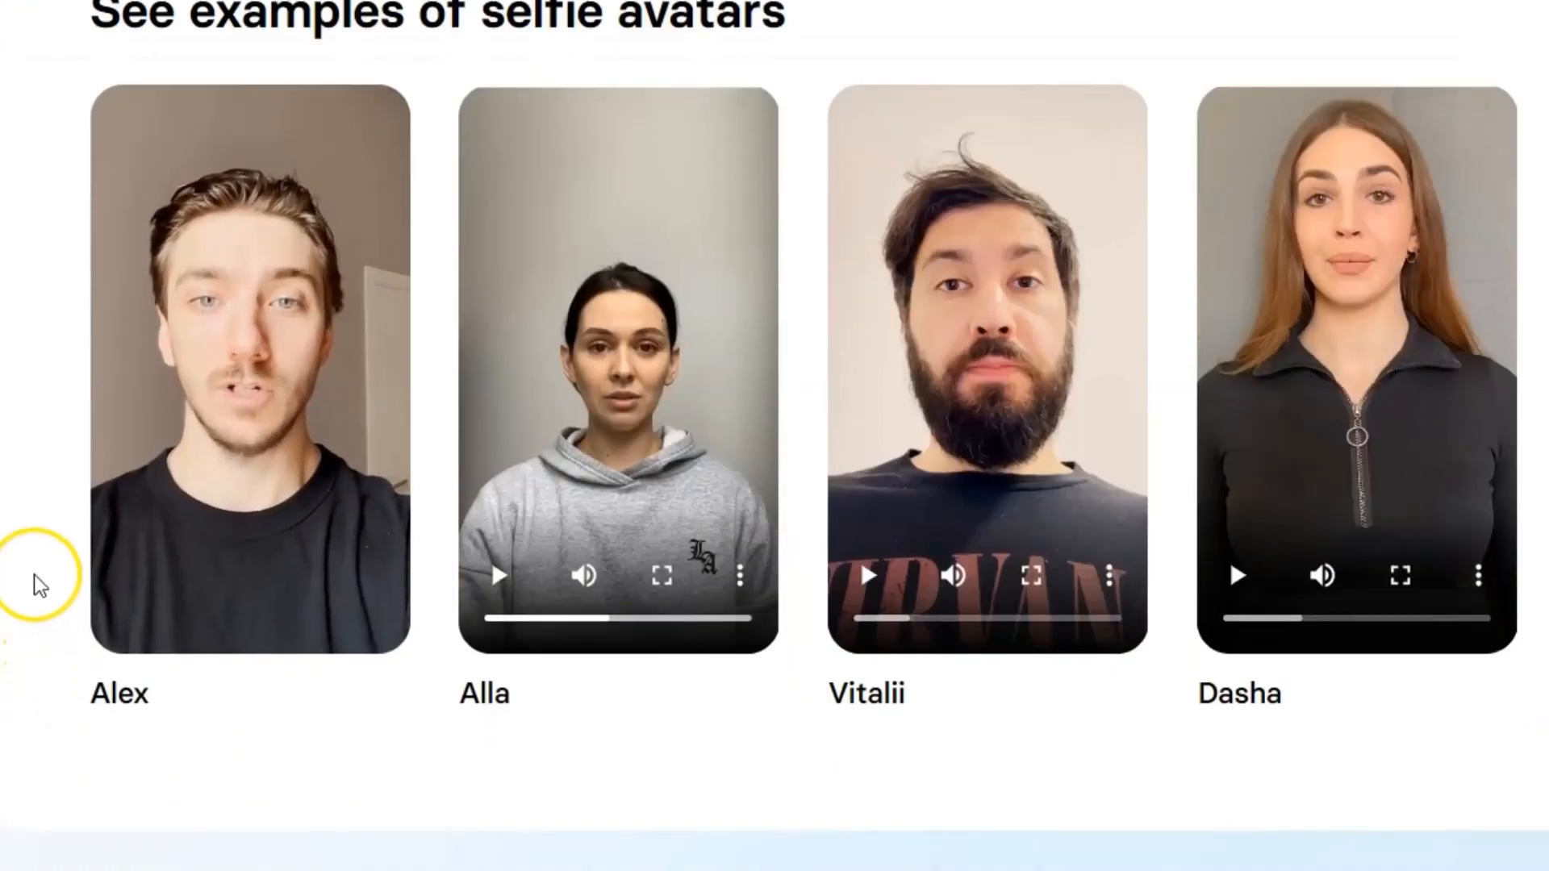
mouse_move(137, 569)
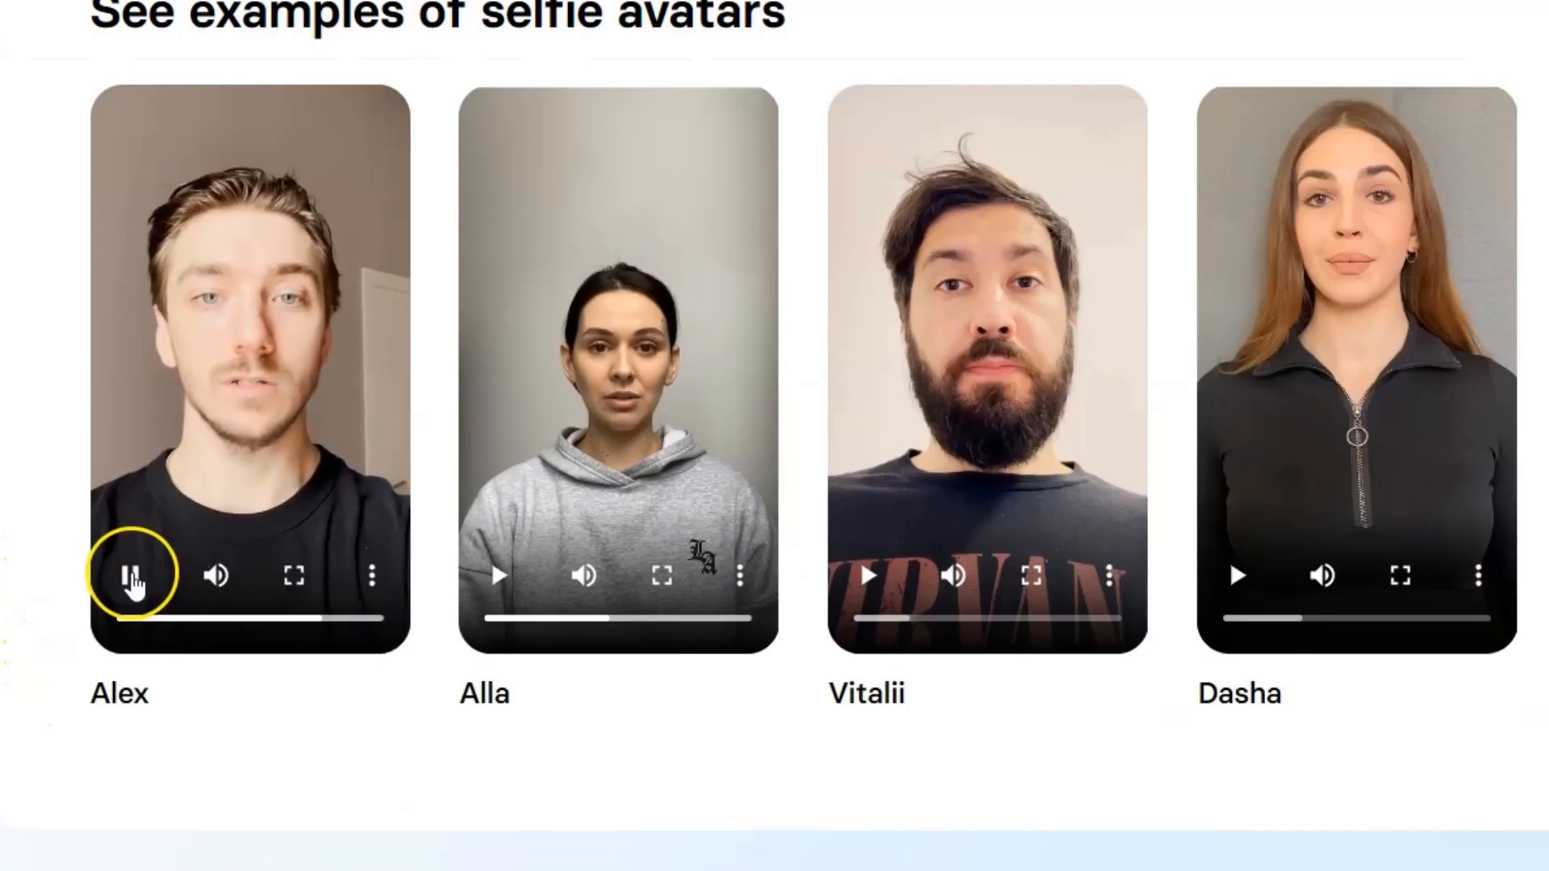
left_click(130, 576)
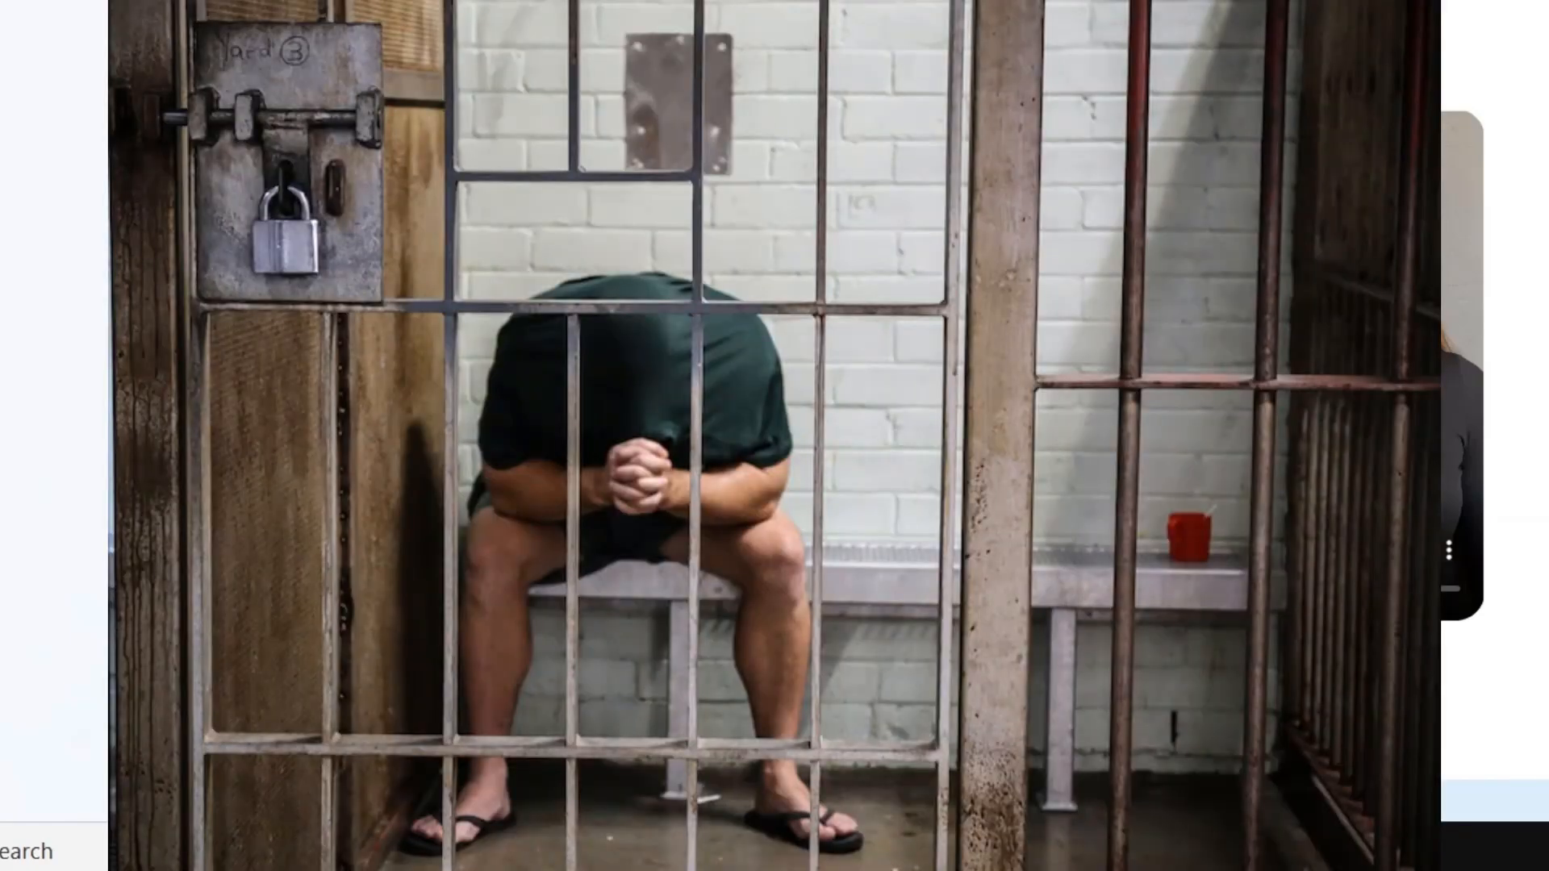
left_click(575, 551)
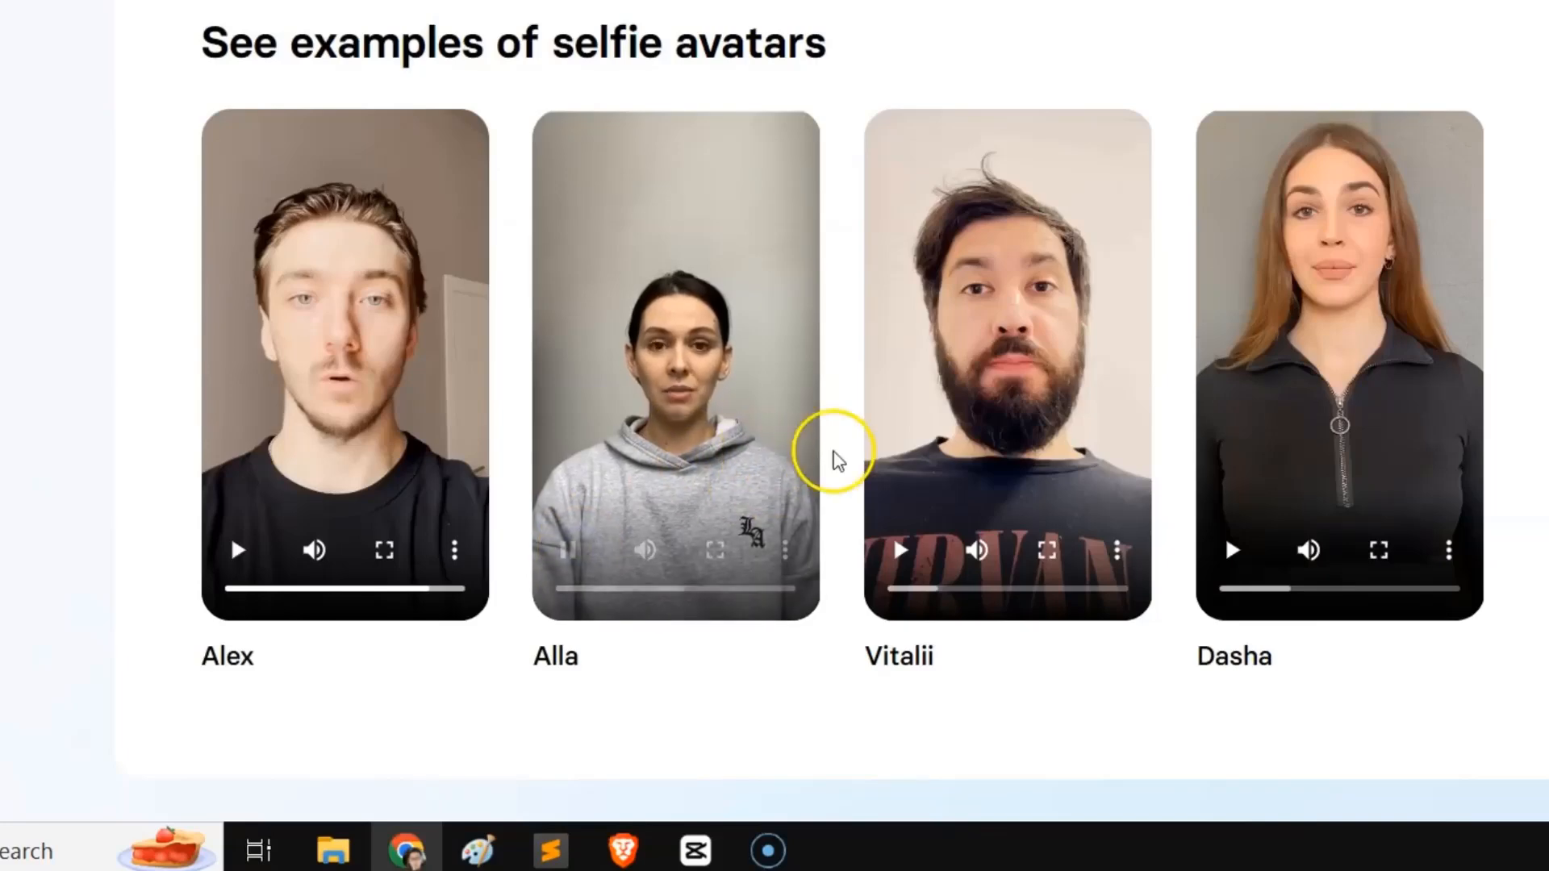
mouse_move(795, 495)
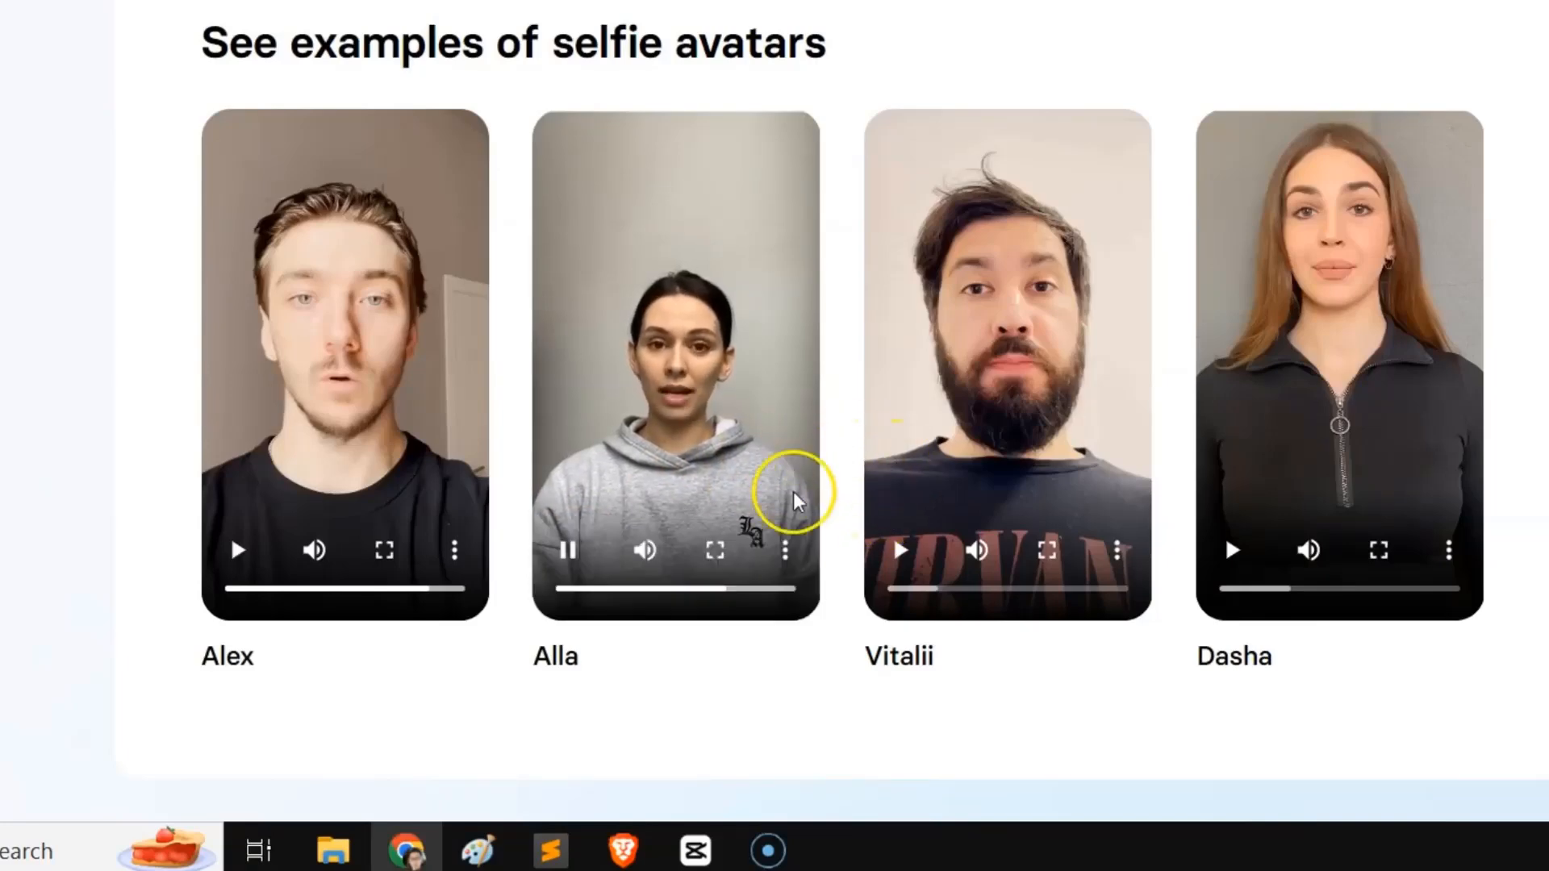
left_click(568, 550)
left_click(901, 551)
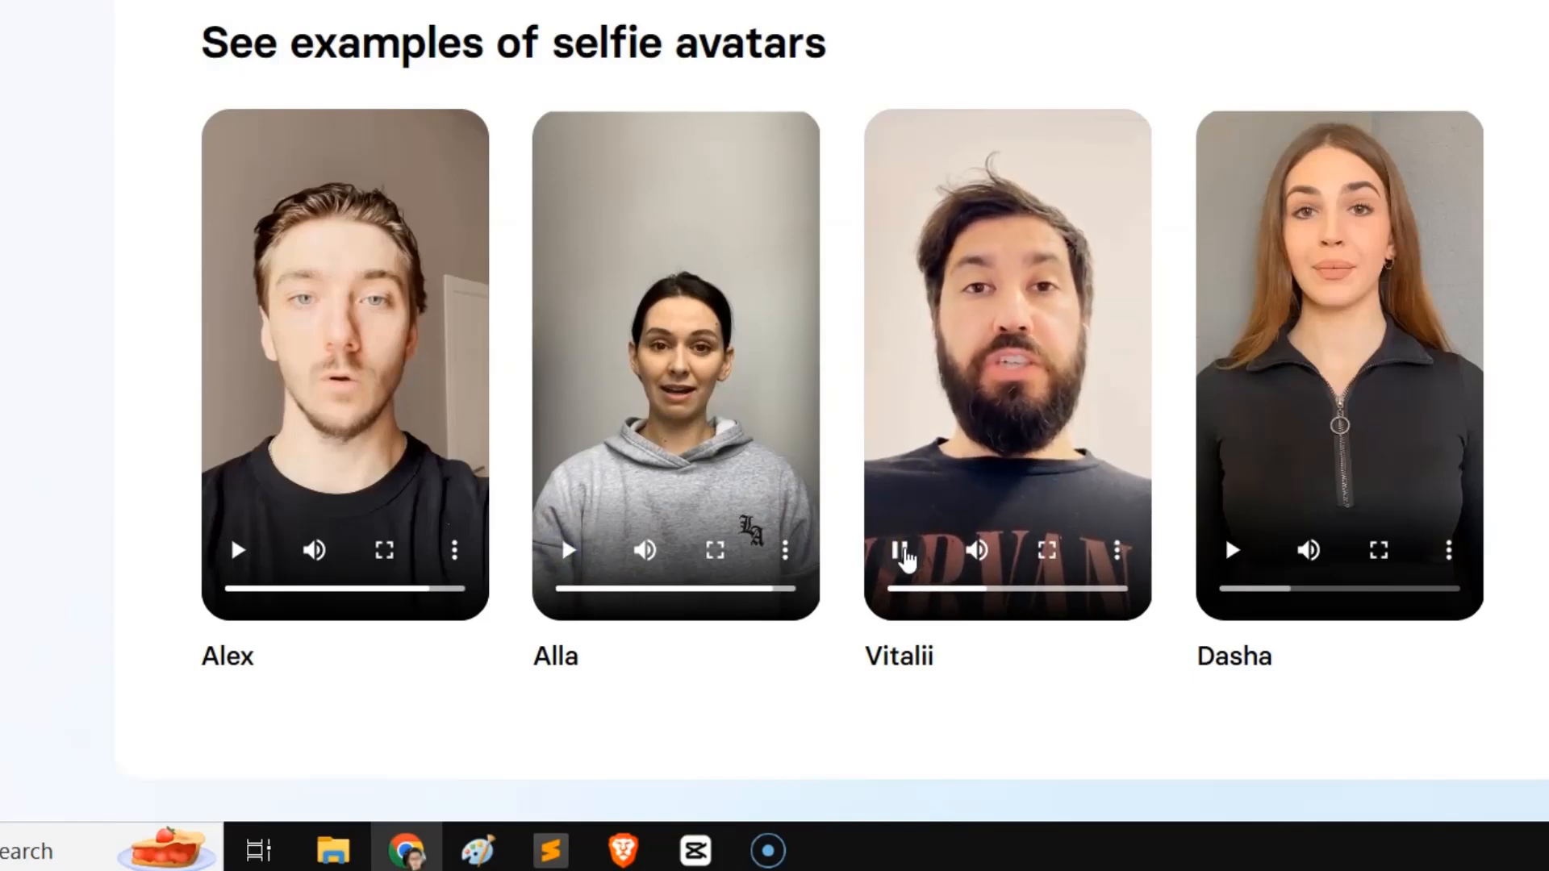
left_click(901, 551)
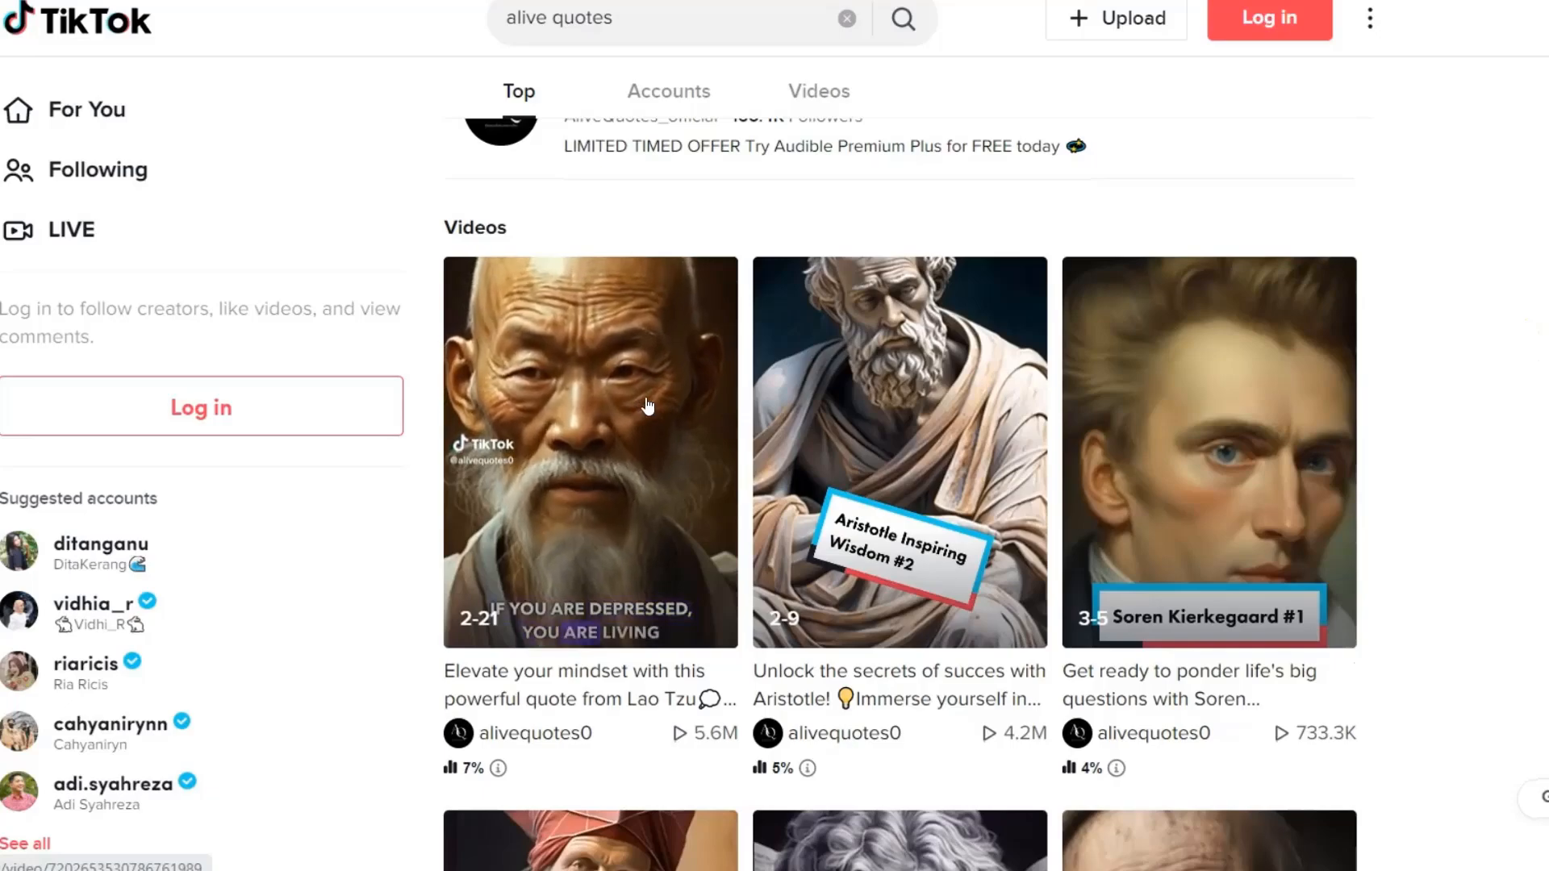
Switch to the TikTok search results for "alive quotes" and look through the listed videos.
left_click(829, 416)
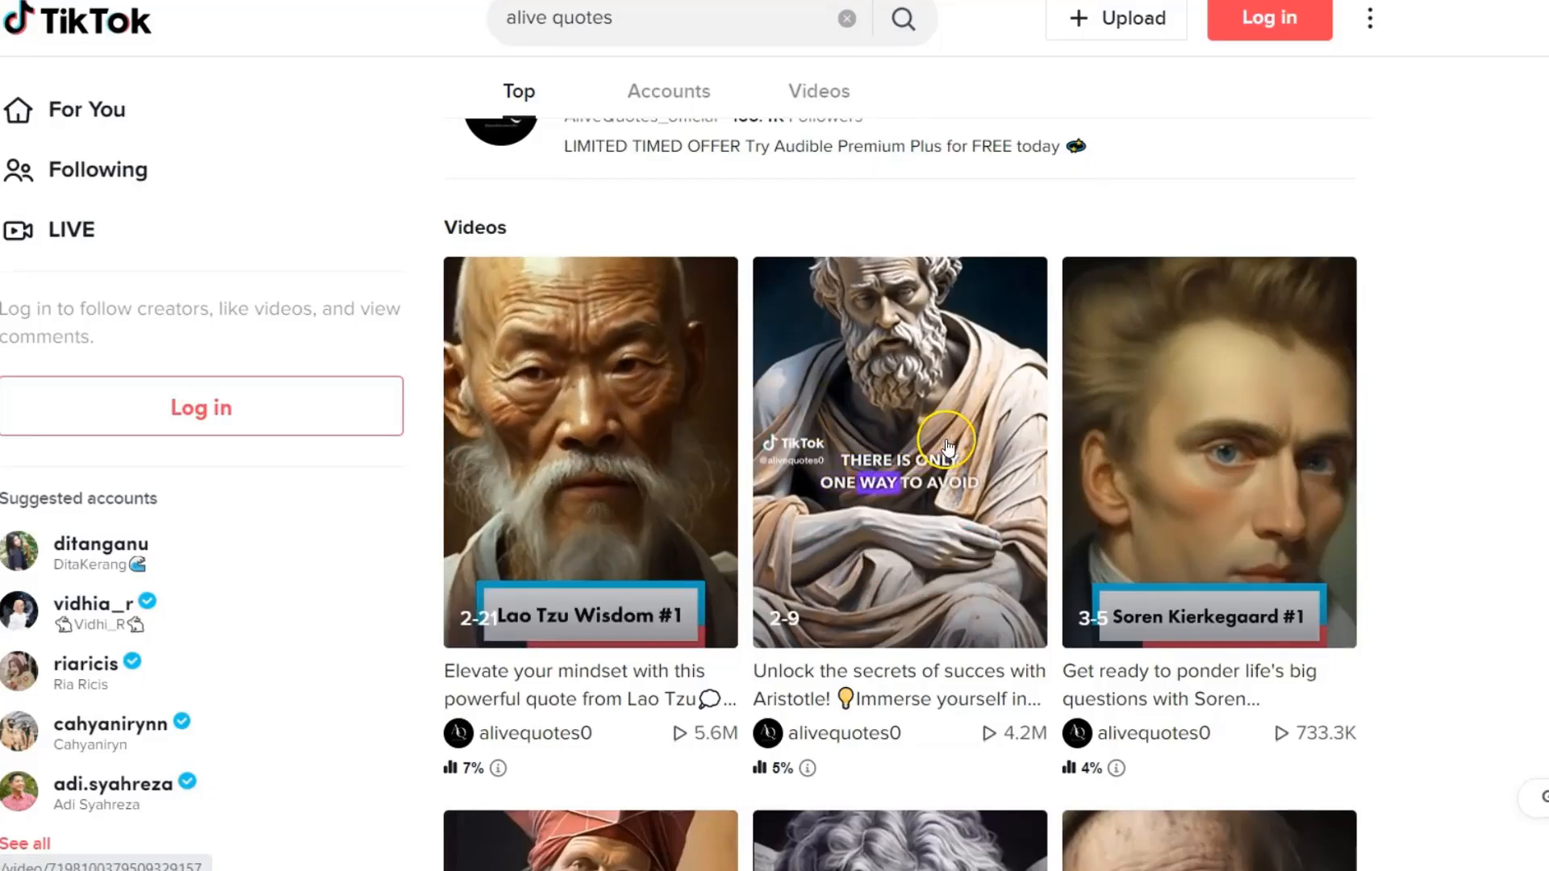
scroll(948, 448, "down", 3)
scroll(948, 447, "down", 4)
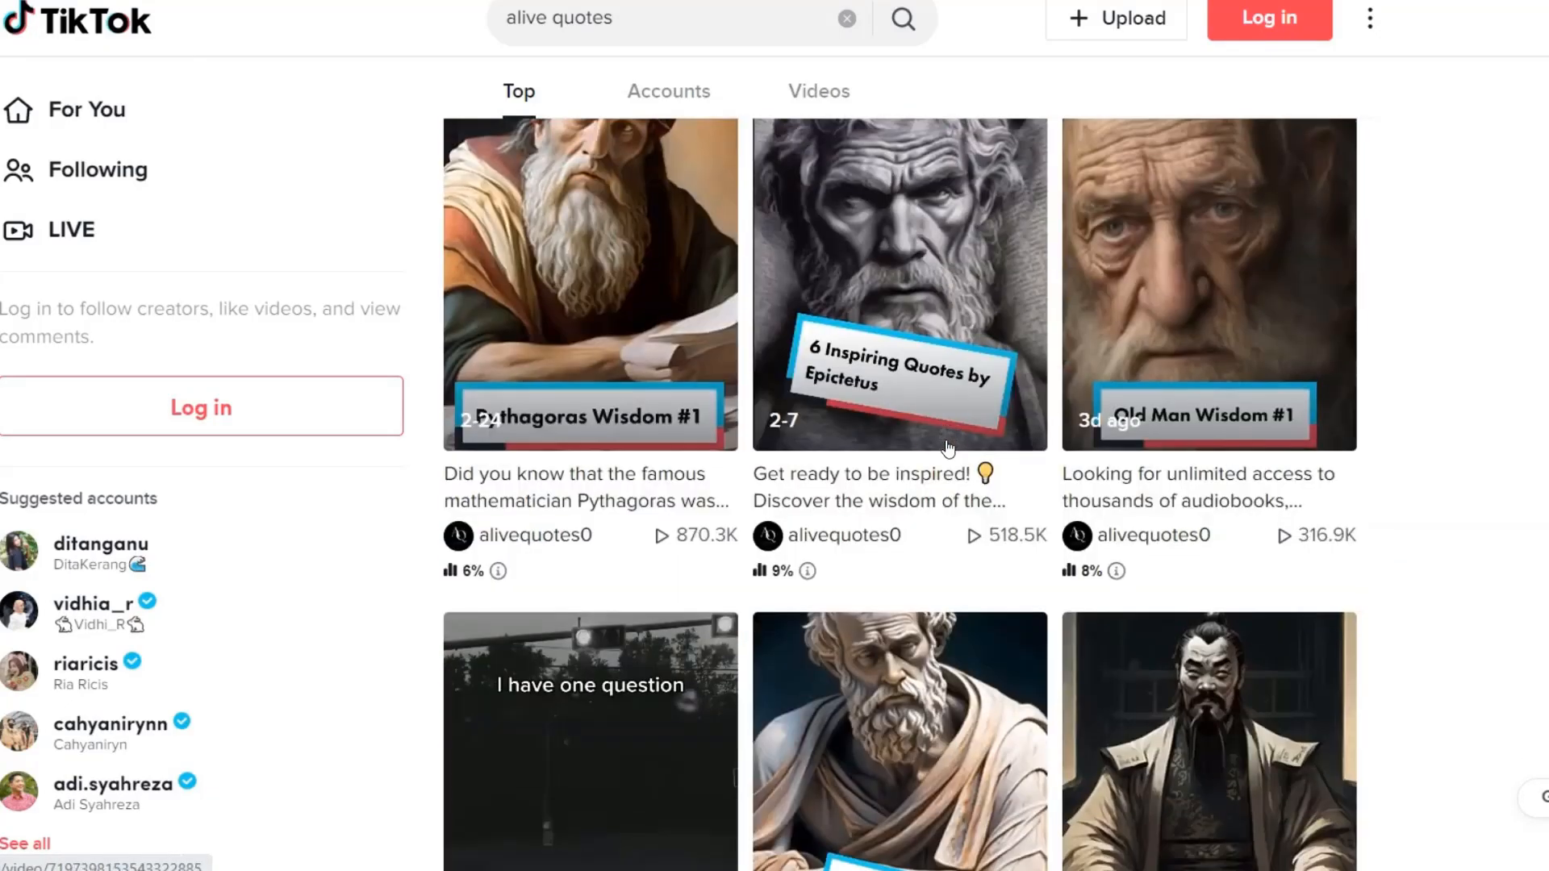
scroll(942, 425, "down", 4)
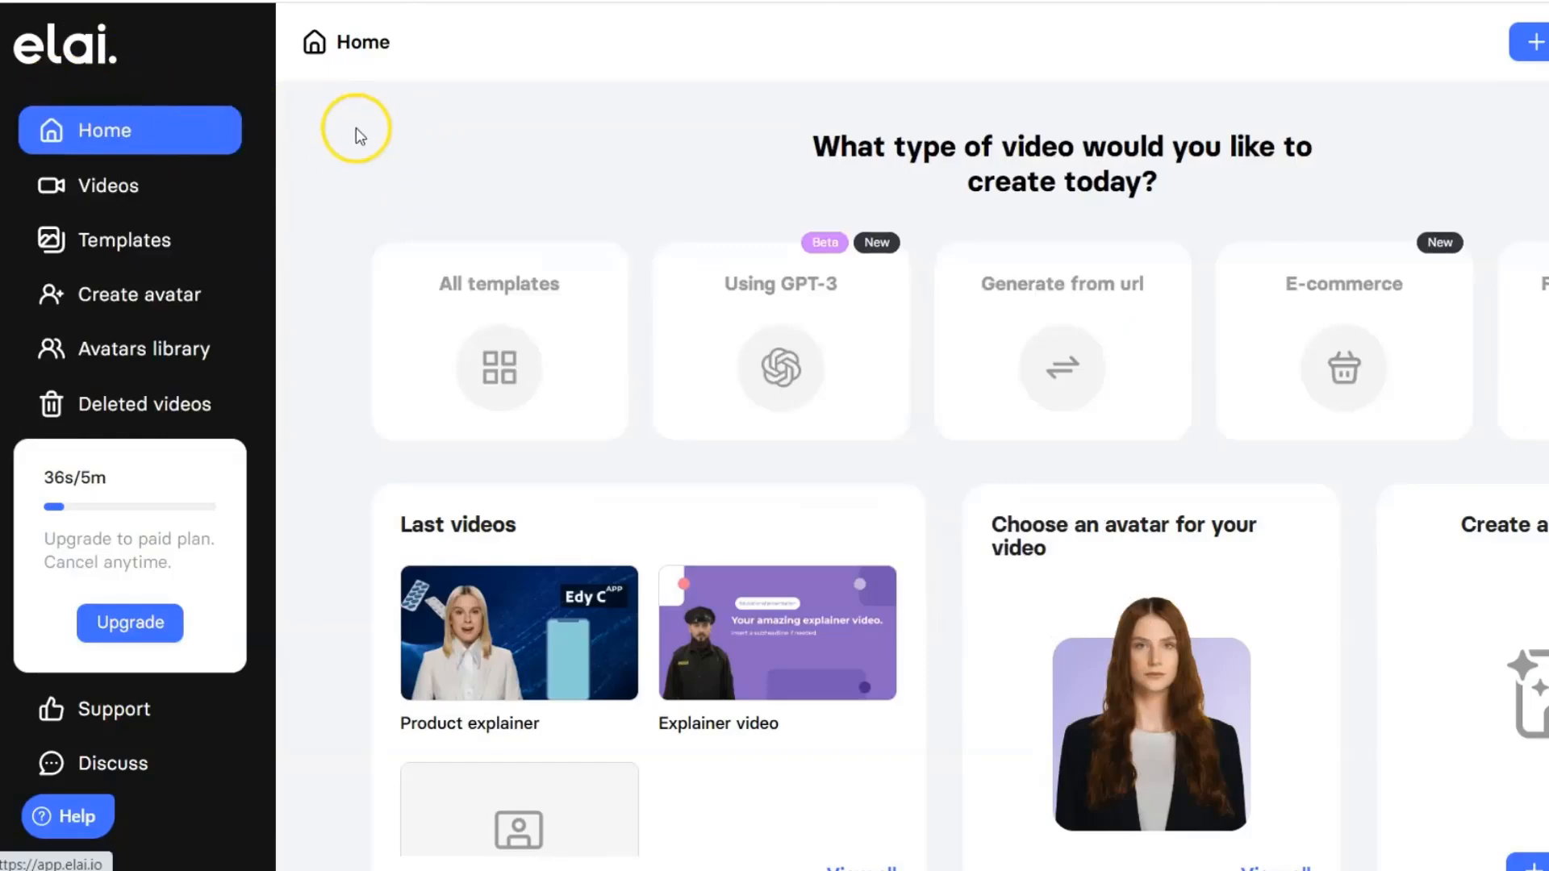
Start creating a new video from the elai home page and browse the gallery of all templates.
scroll(863, 226, "down", 1)
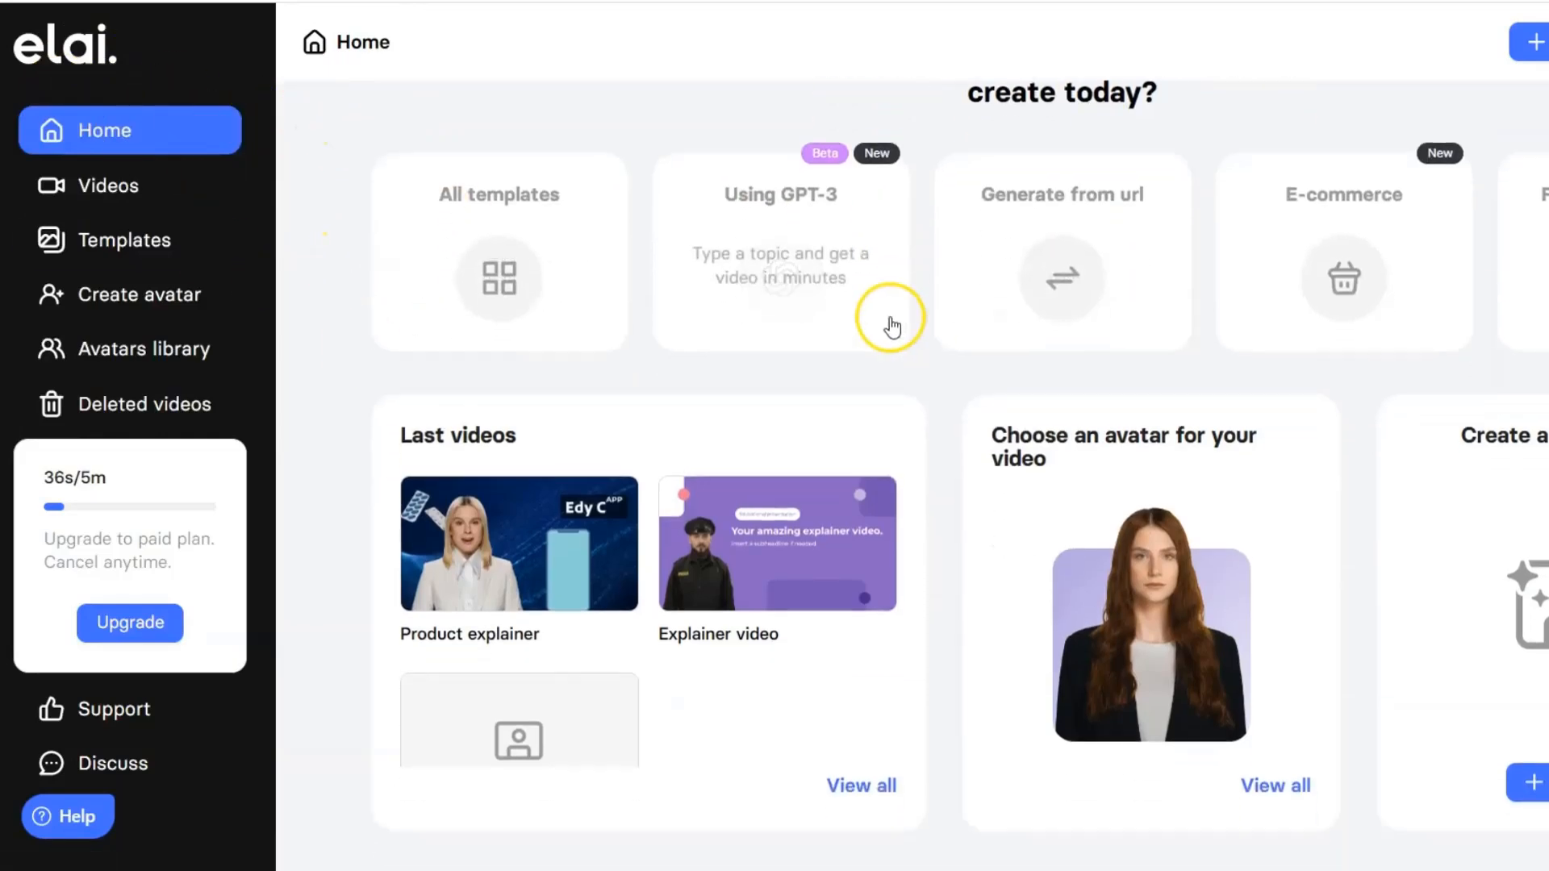
scroll(436, 347, "up", 1)
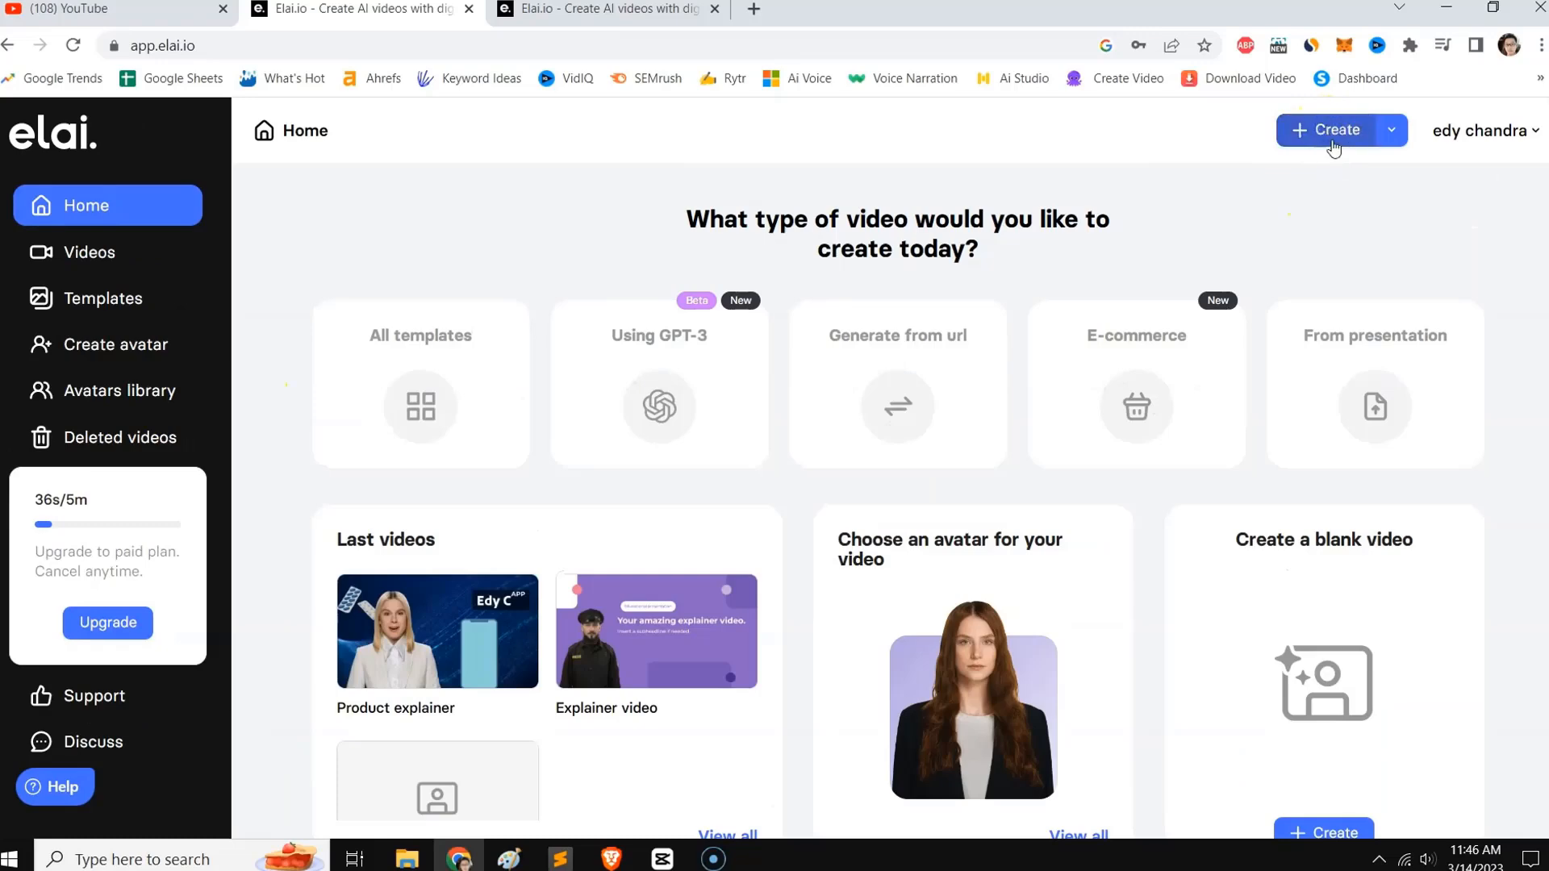
left_click(1334, 148)
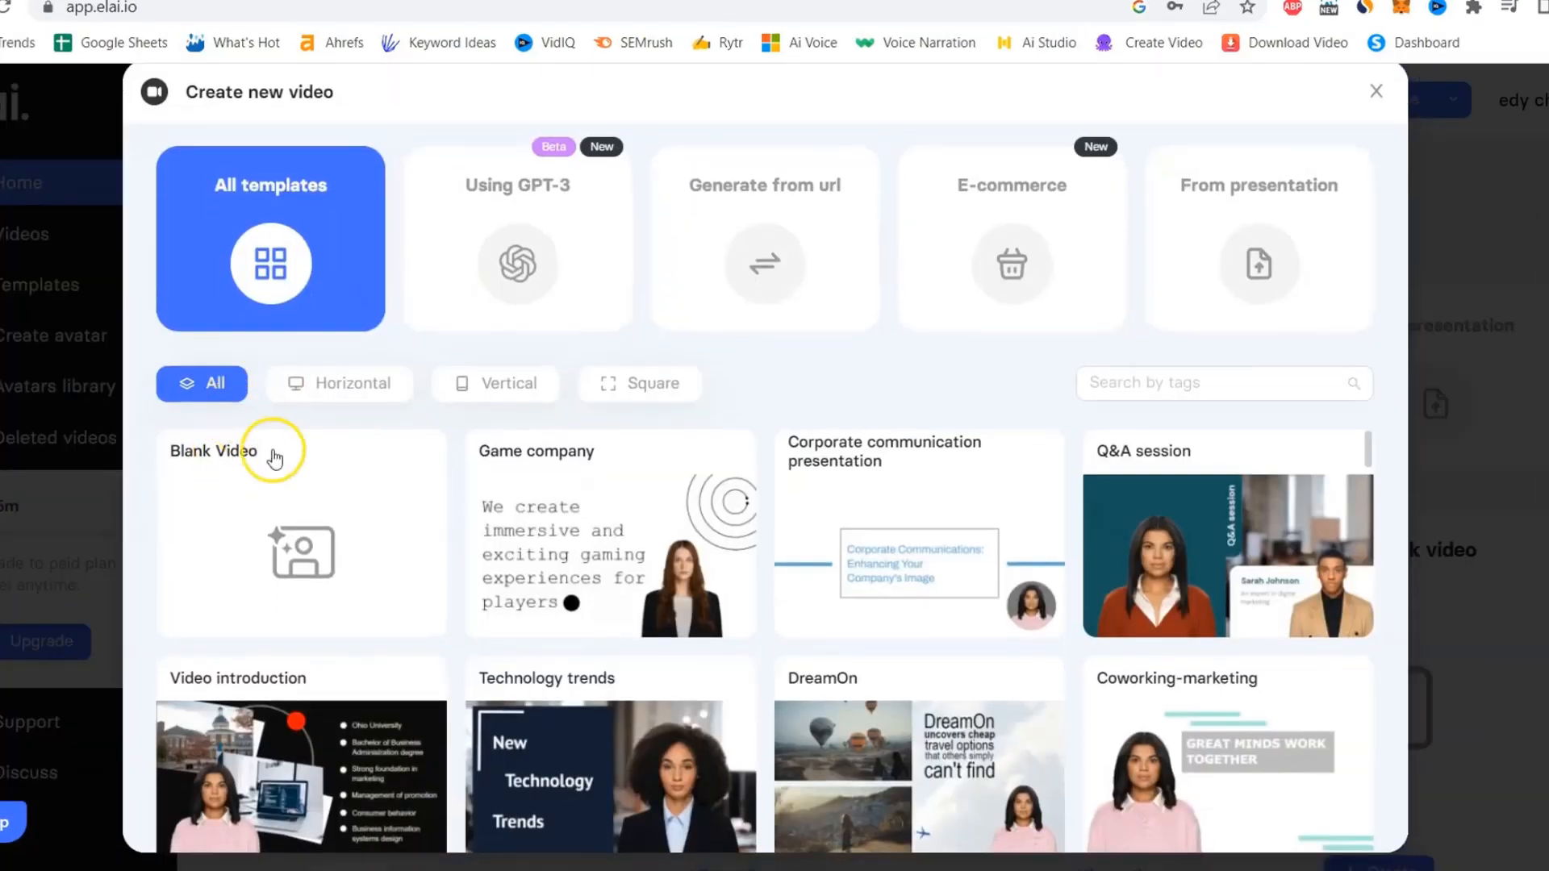
scroll(383, 479, "down", 3)
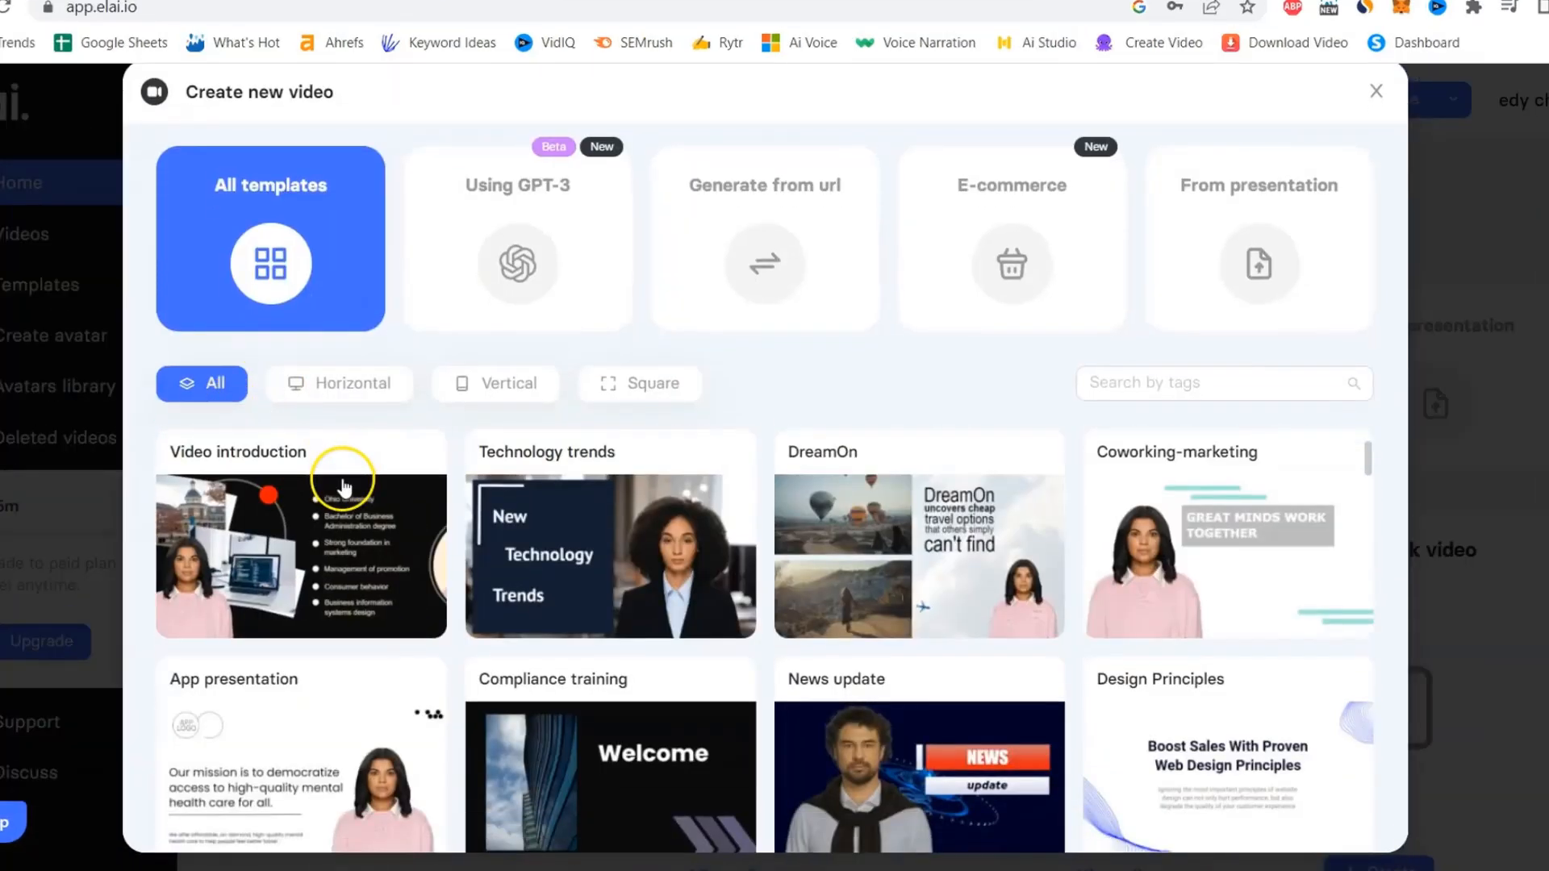
scroll(638, 581, "down", 5)
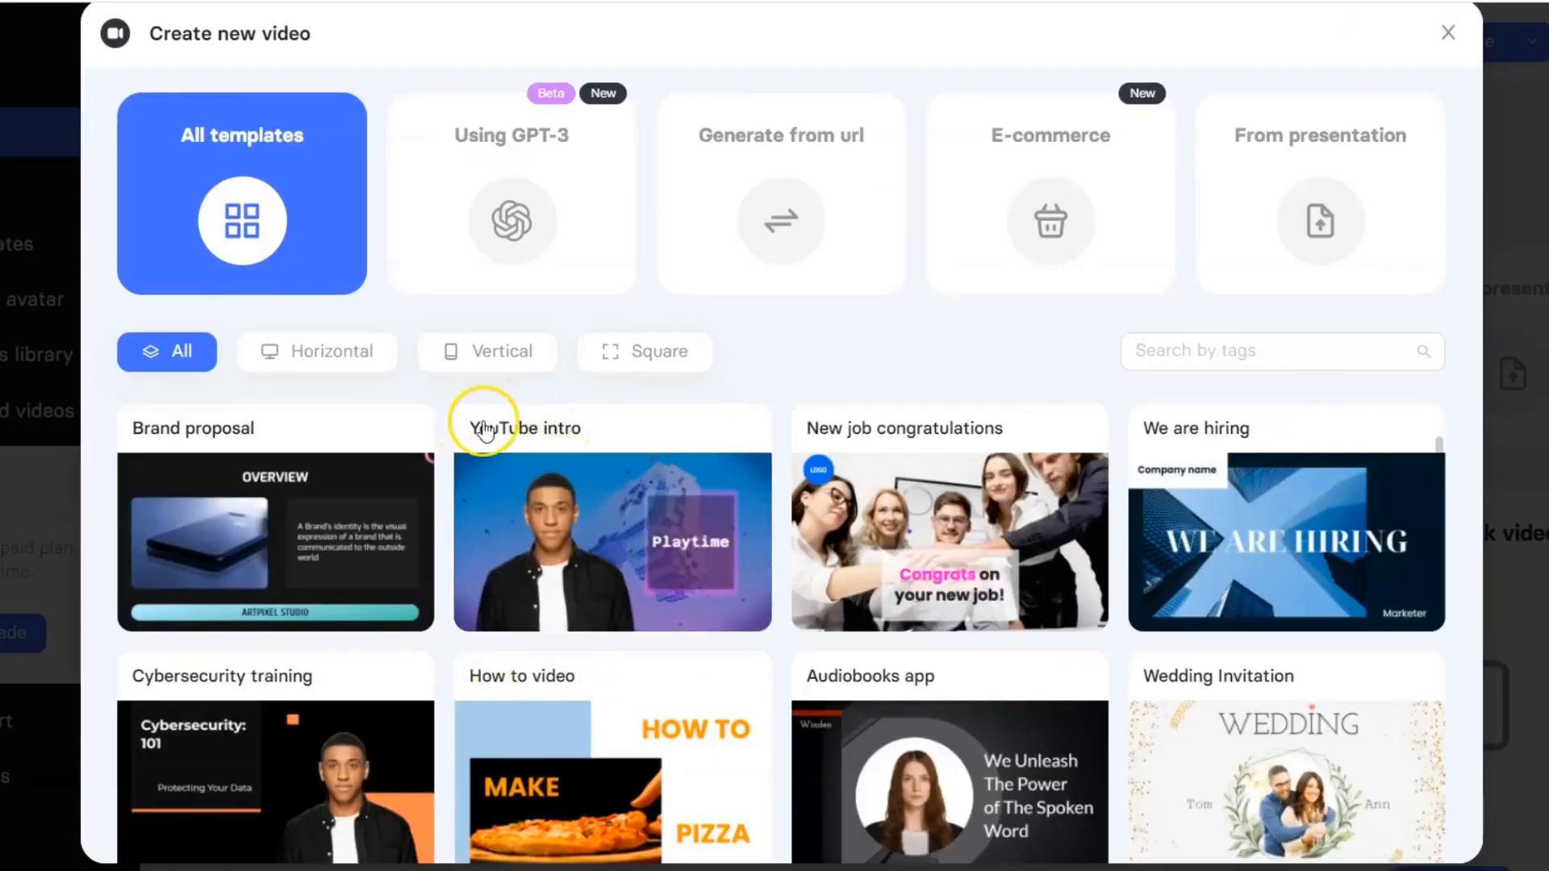
scroll(554, 466, "down", 2)
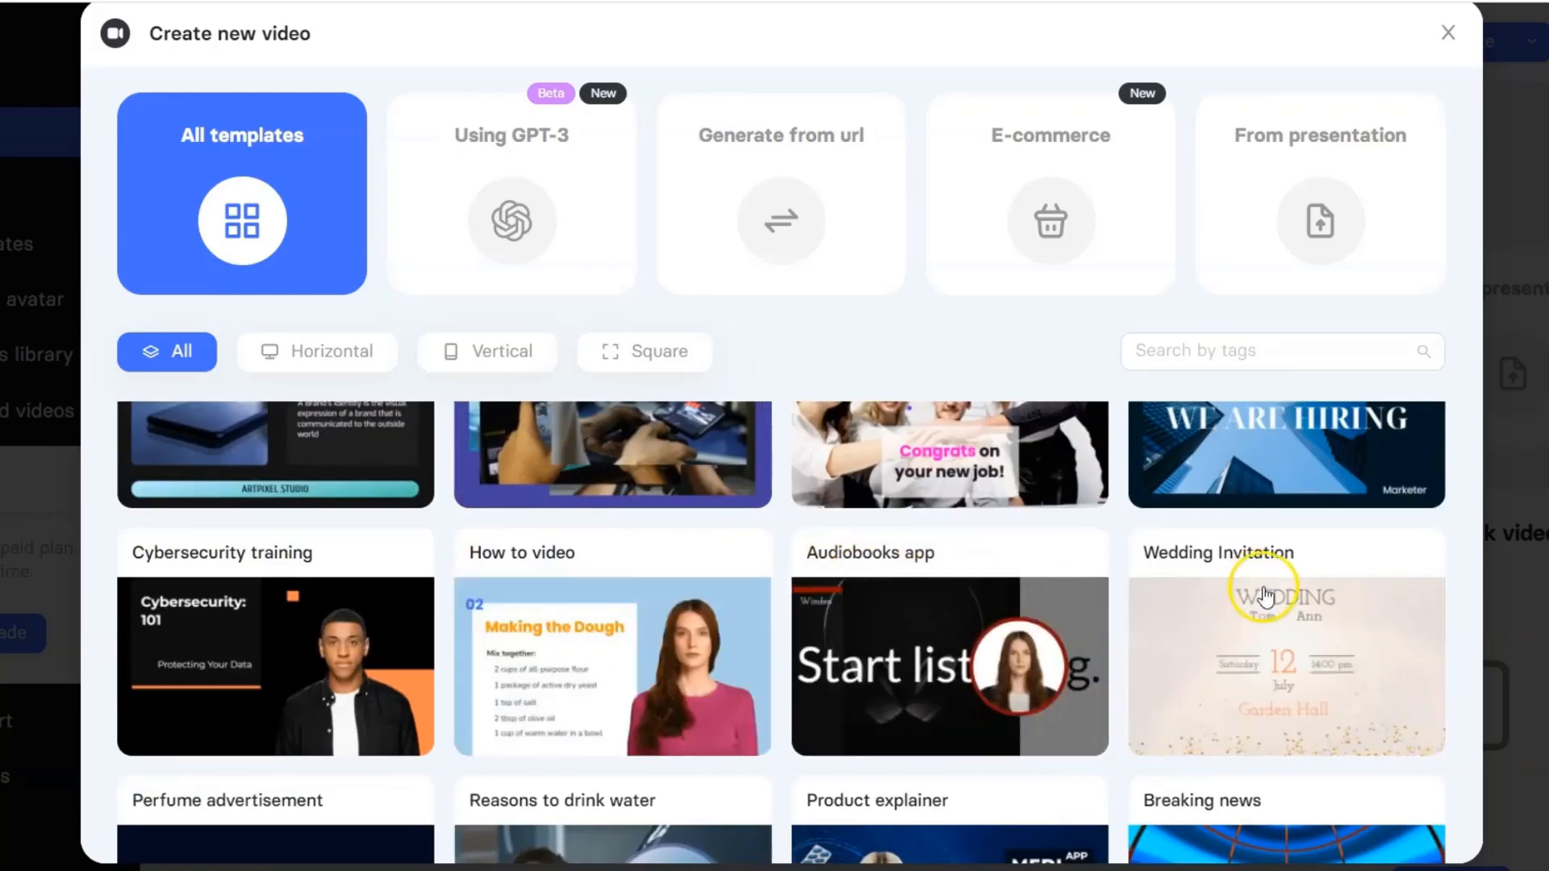
scroll(1263, 597, "down", 4)
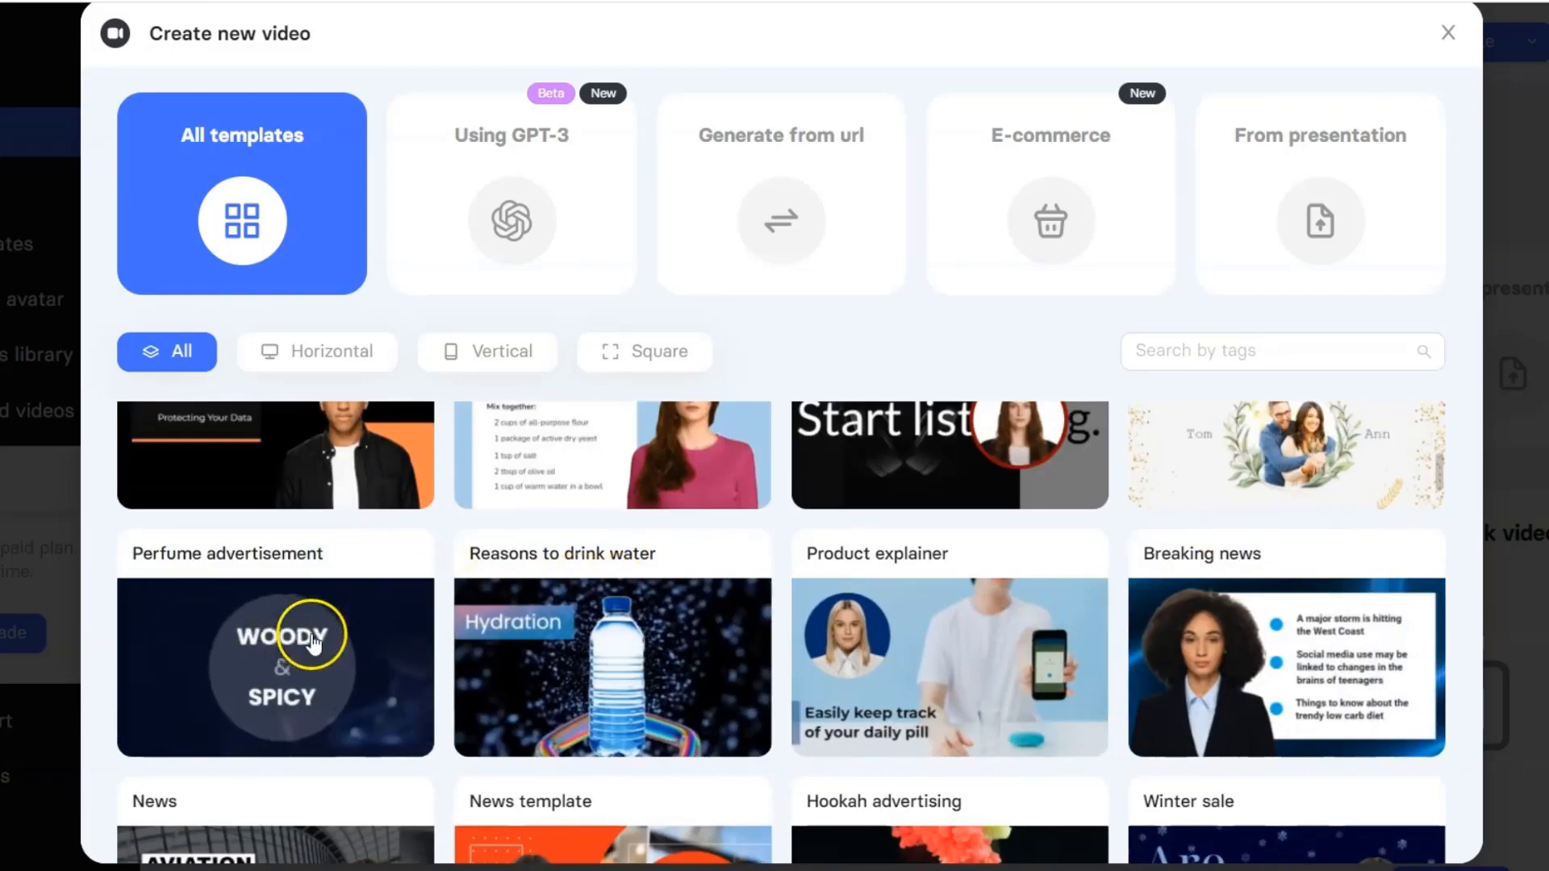
scroll(460, 589, "down", 4)
scroll(1180, 628, "down", 1)
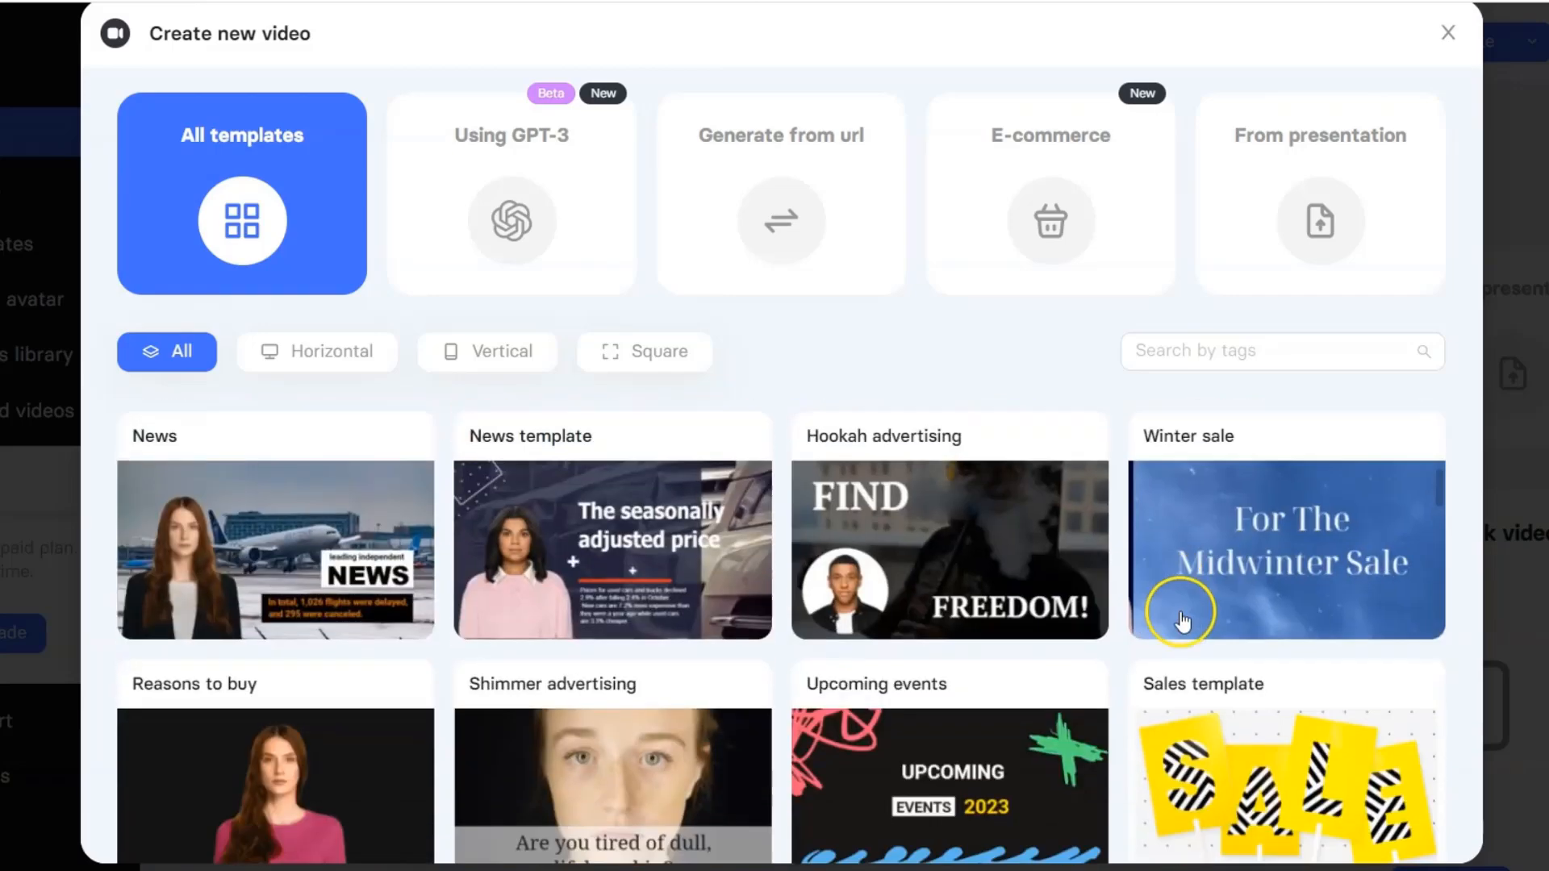
scroll(350, 560, "down", 3)
scroll(646, 546, "down", 2)
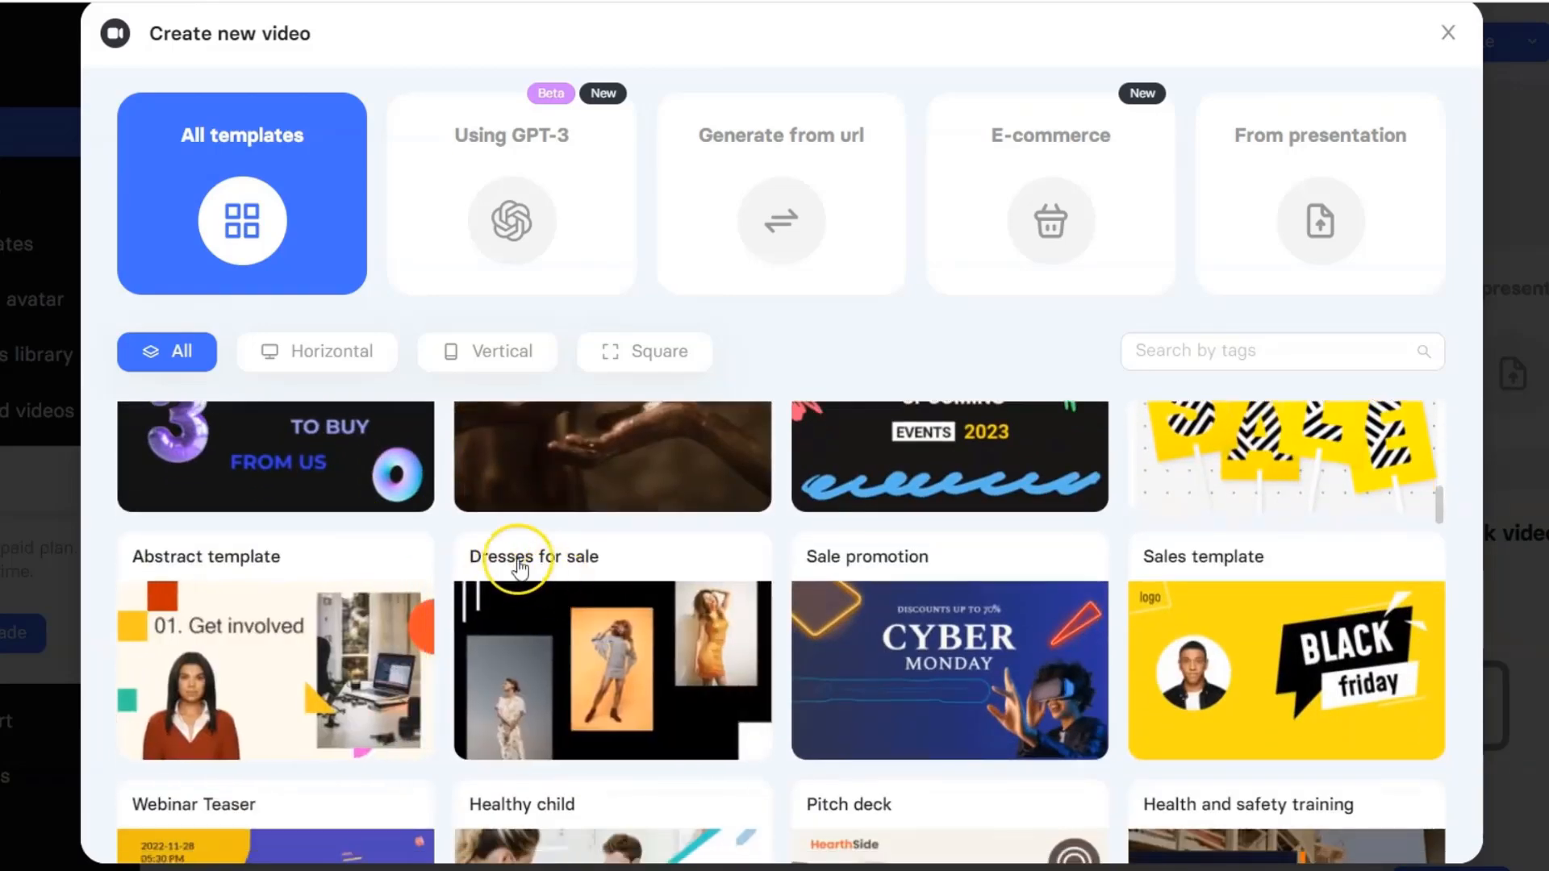
scroll(951, 615, "down", 4)
scroll(577, 622, "down", 6)
Create the video from the Product explainer template.
scroll(588, 640, "up", 7)
scroll(596, 642, "up", 6)
scroll(961, 595, "down", 4)
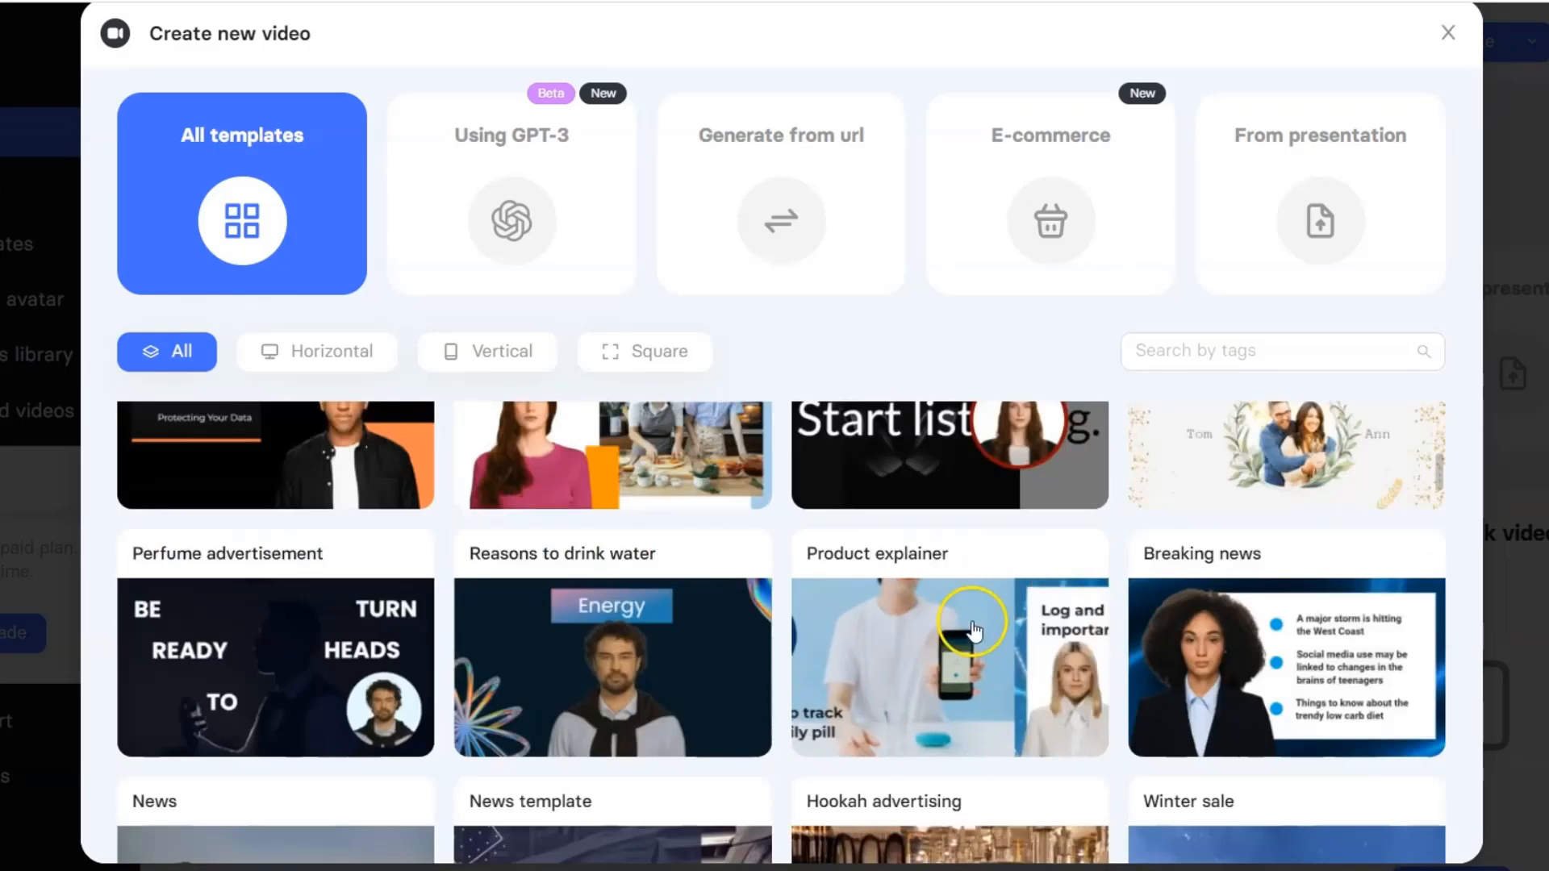
left_click(971, 633)
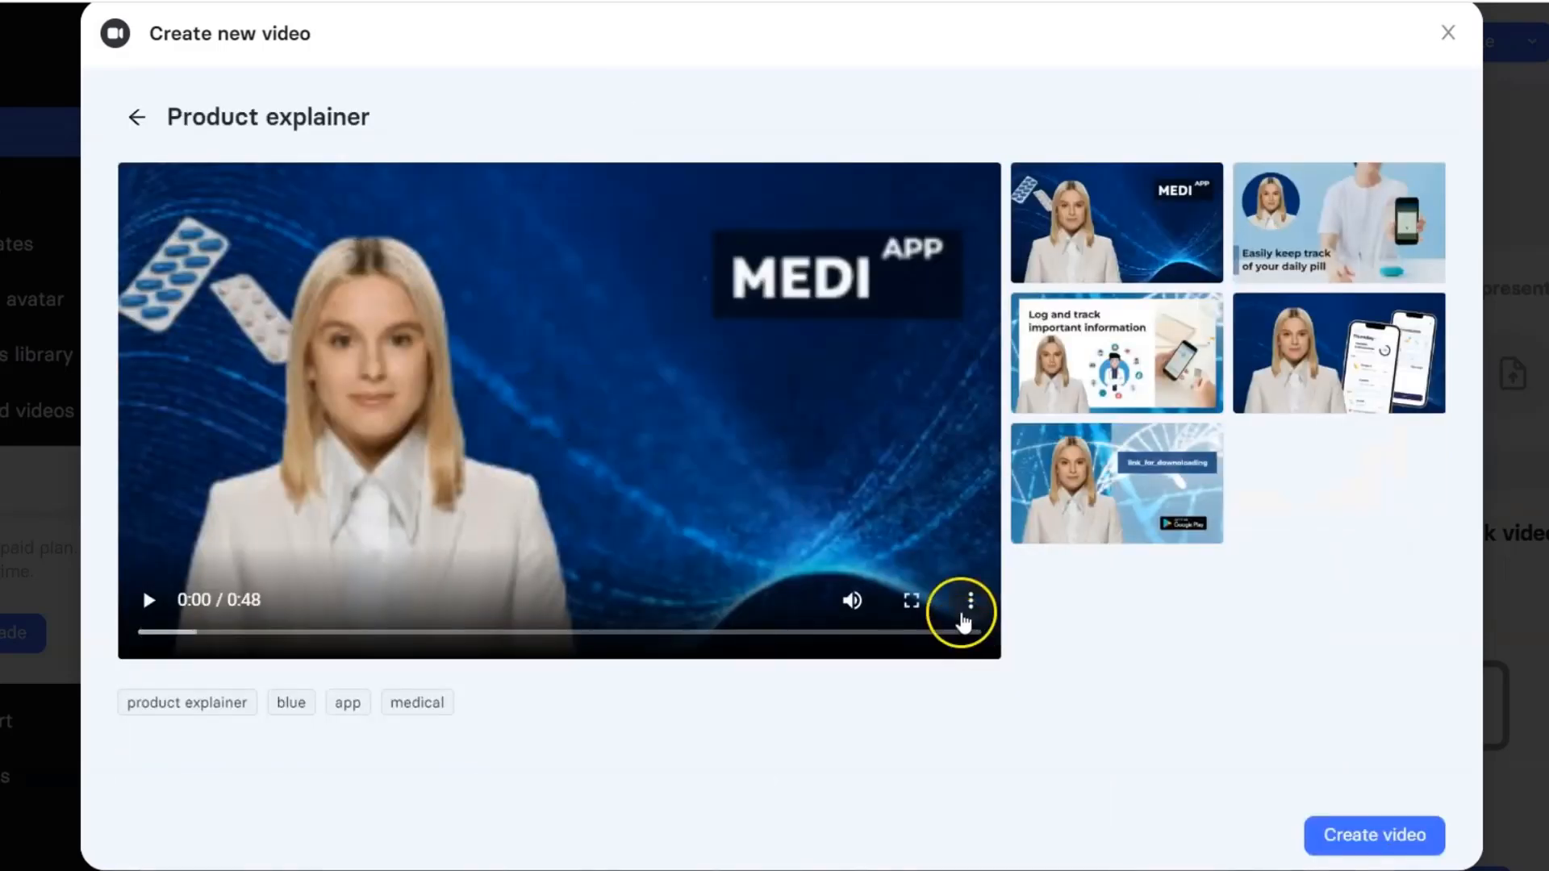
left_click(1356, 831)
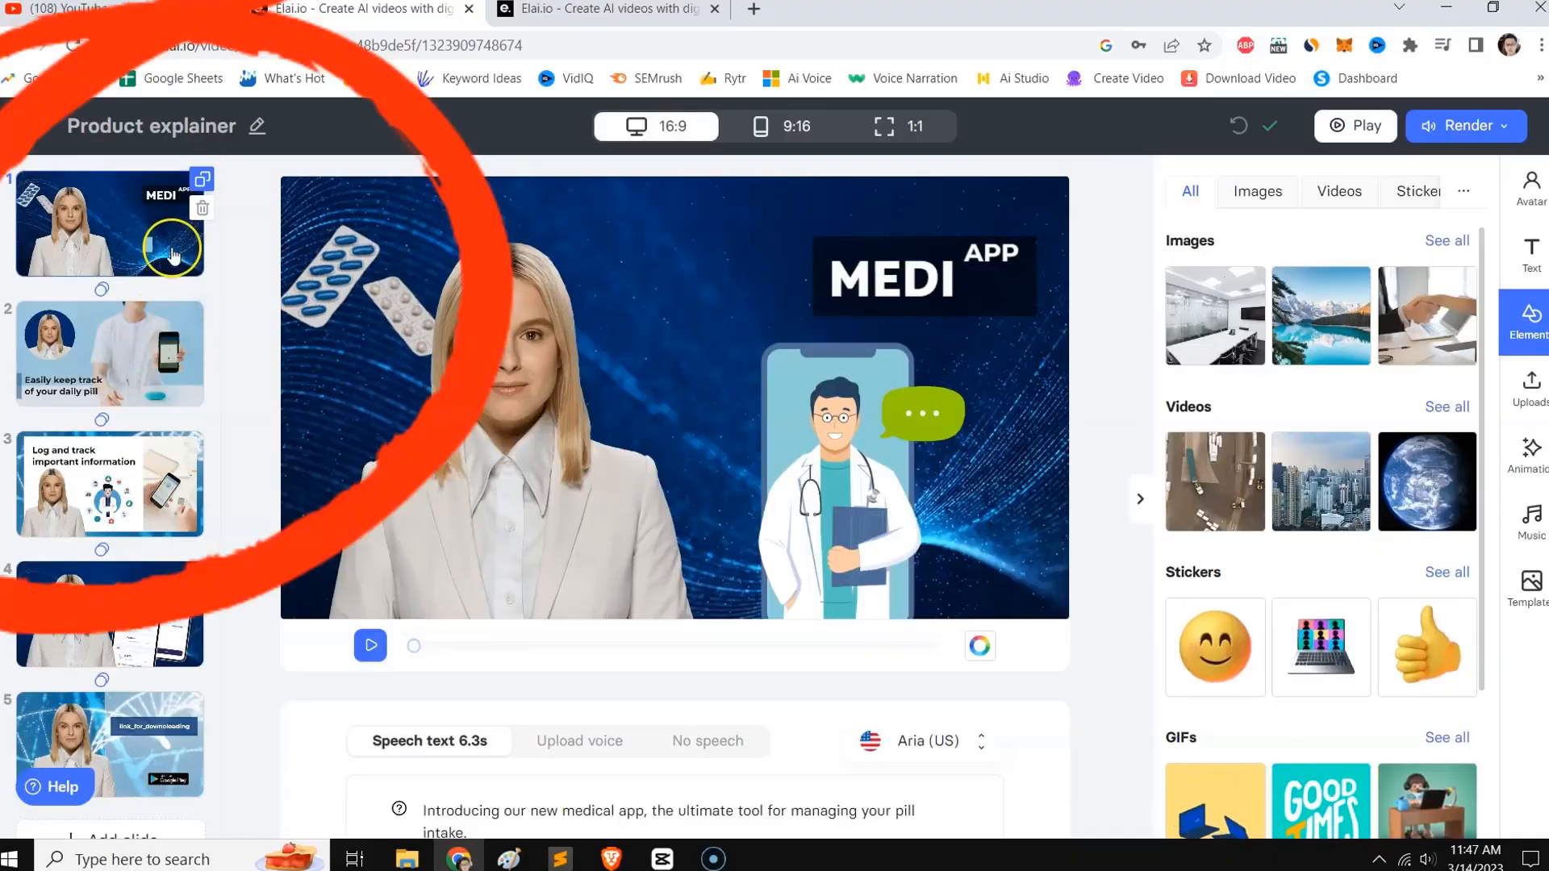
View the second and third slides of the video and the rest of the slide list.
left_click(113, 359)
left_click(120, 506)
scroll(81, 565, "down", 2)
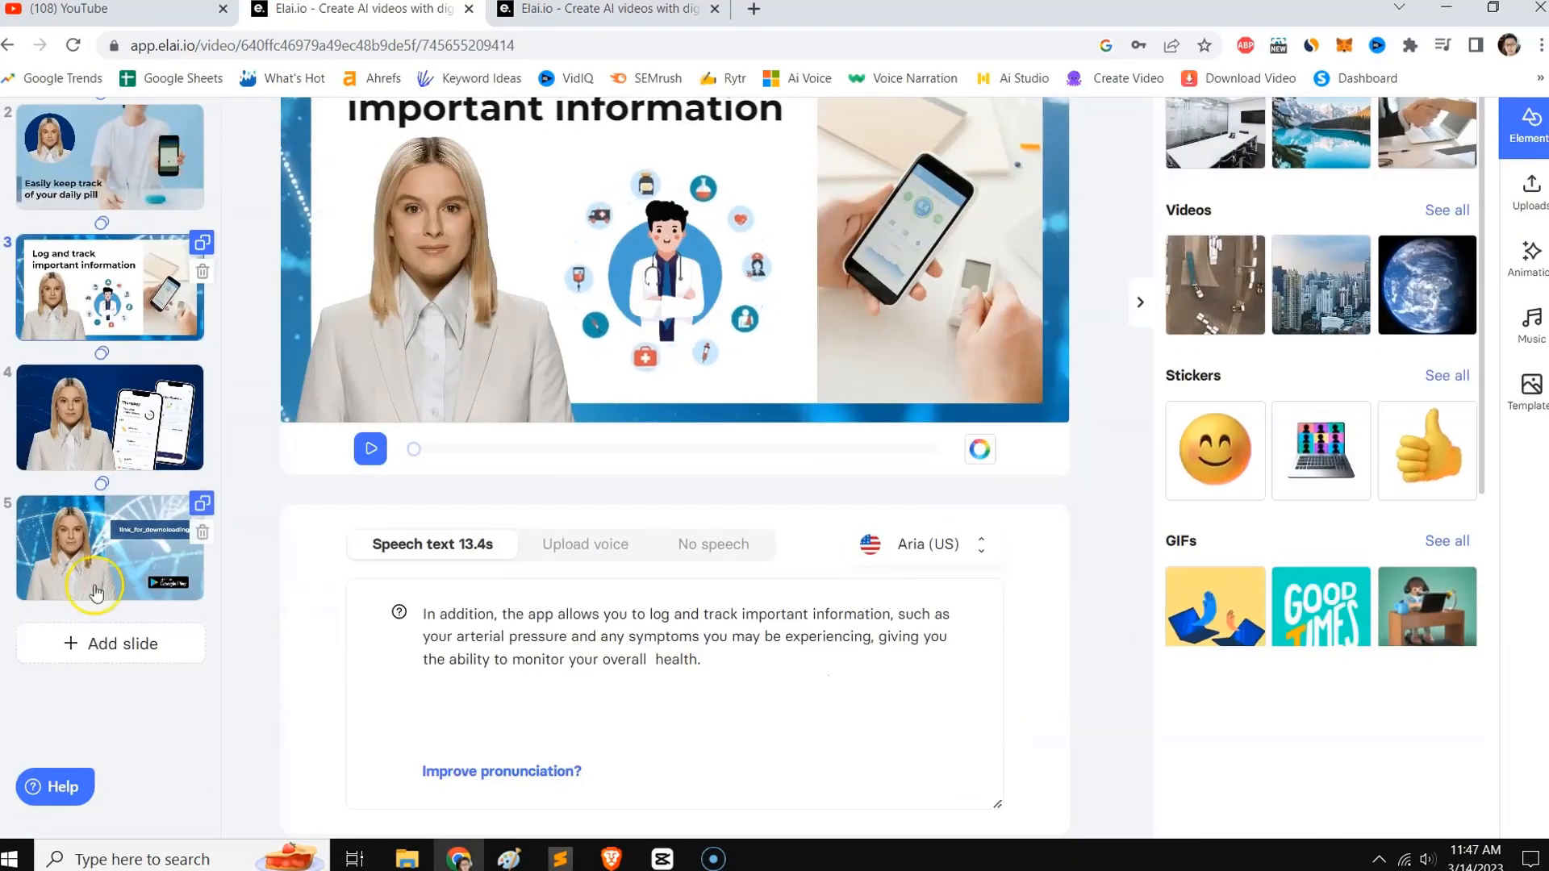
Add a blank slide after the fifth slide and remove it again.
scroll(80, 565, "up", 2)
scroll(97, 597, "down", 3)
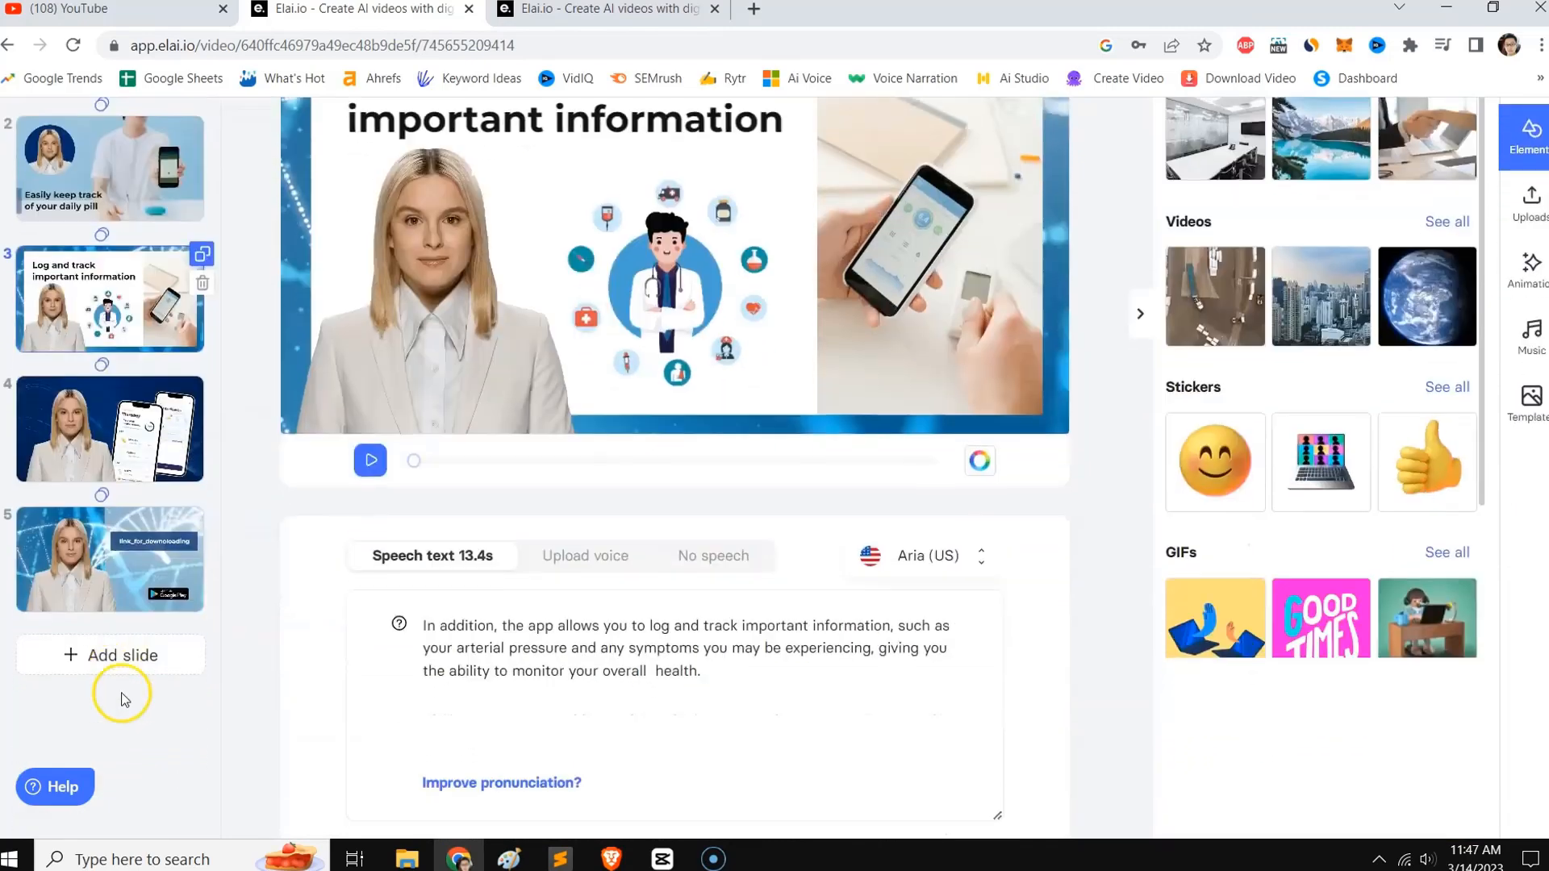
left_click(107, 655)
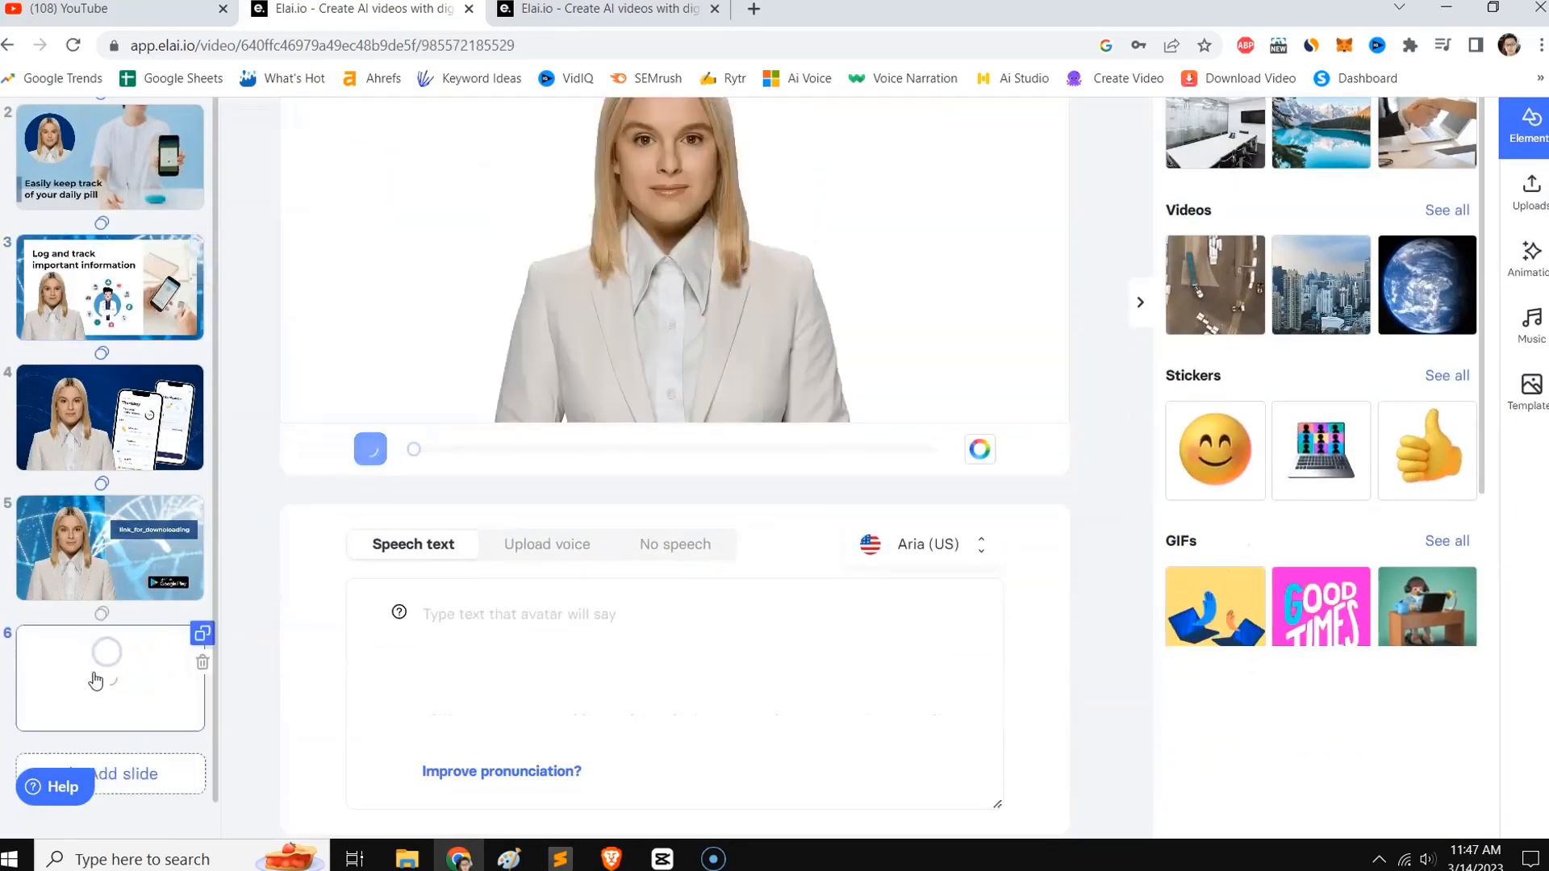
left_click(202, 660)
Duplicate the fifth slide and remove the copy.
left_click(147, 542)
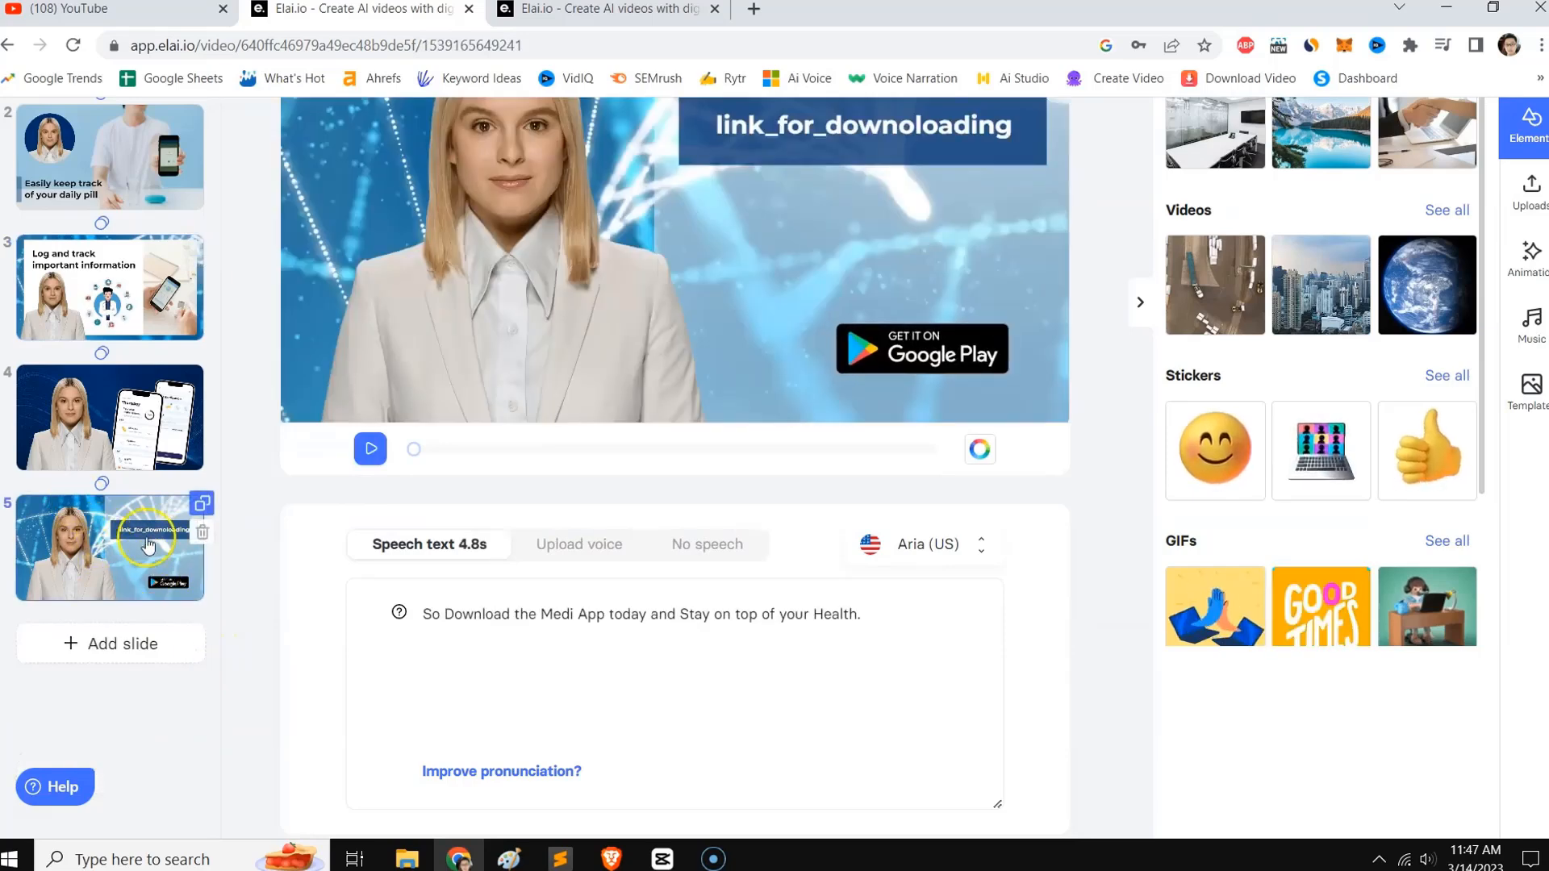
left_click(202, 504)
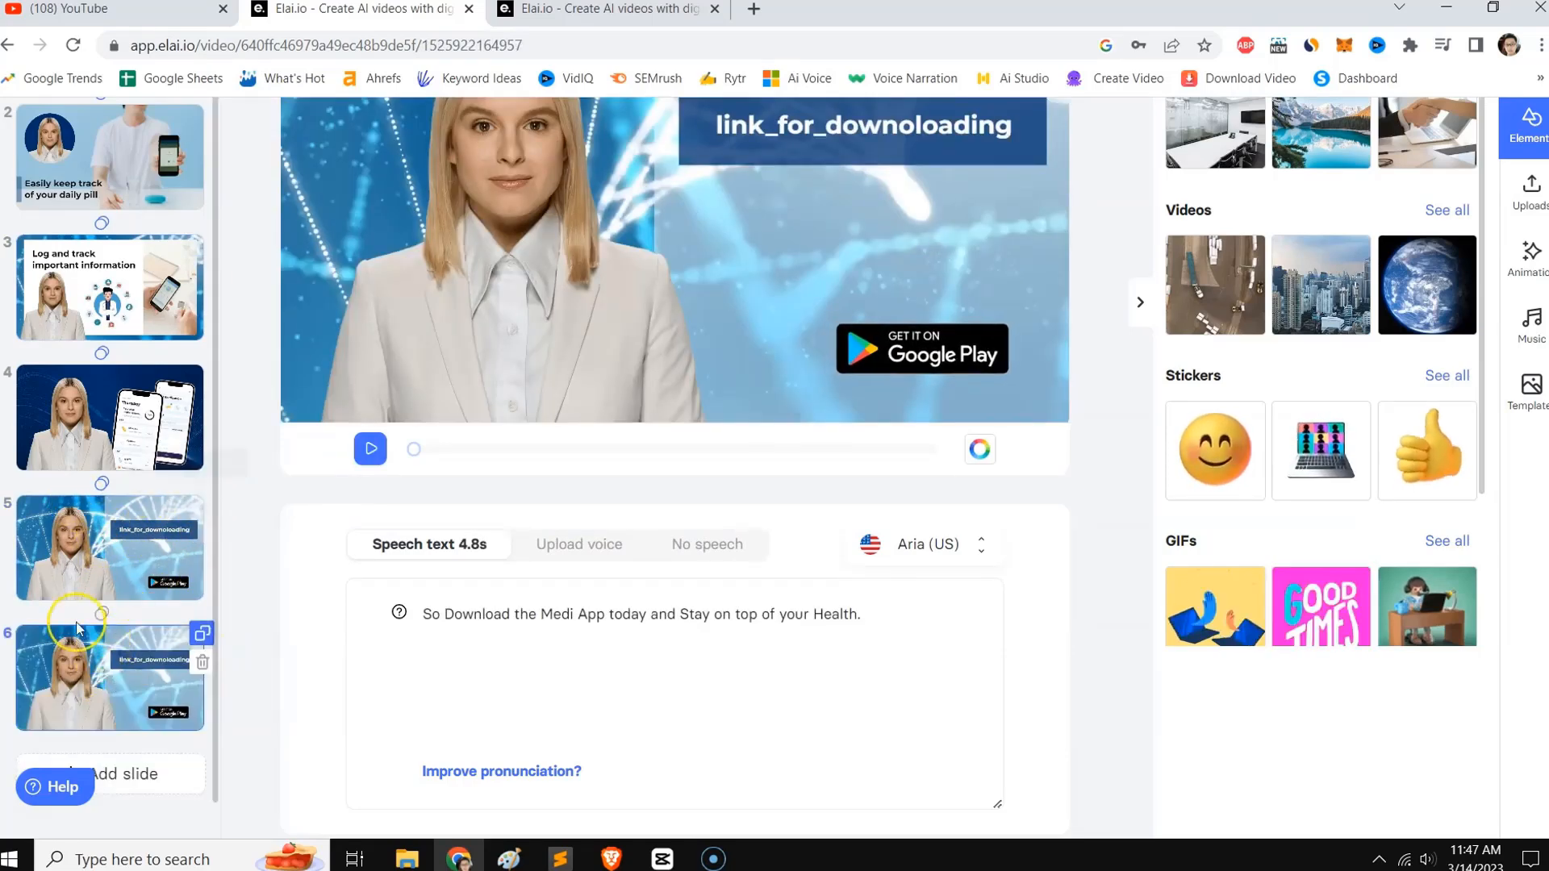
left_click(202, 663)
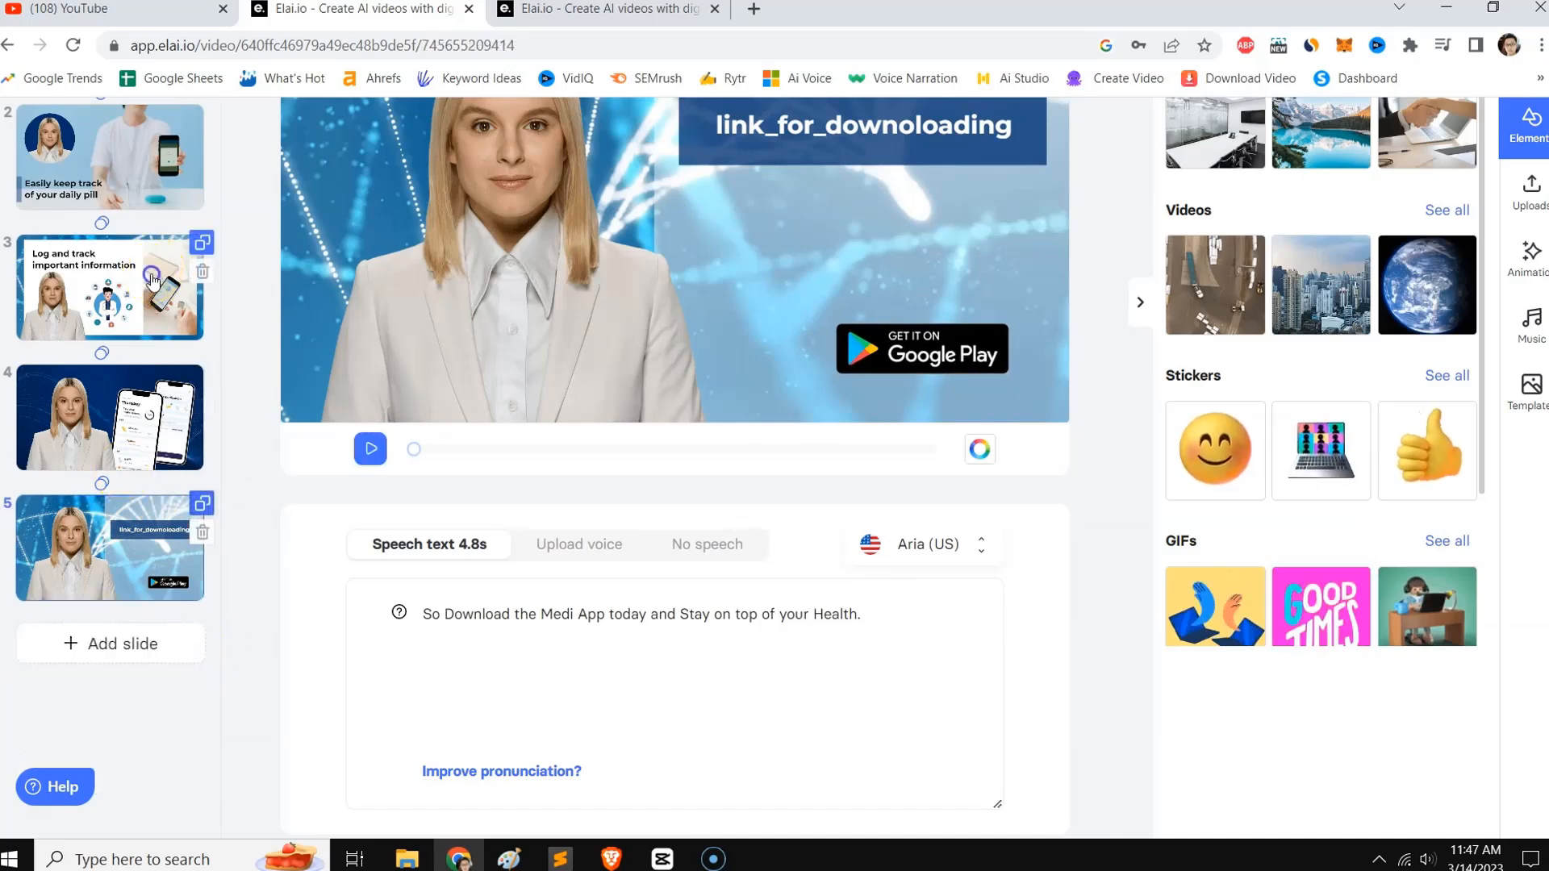
Duplicate the "Log and track important information" slide, move the copy to the end of the slide list, and remove it.
left_click(151, 278)
left_click(202, 242)
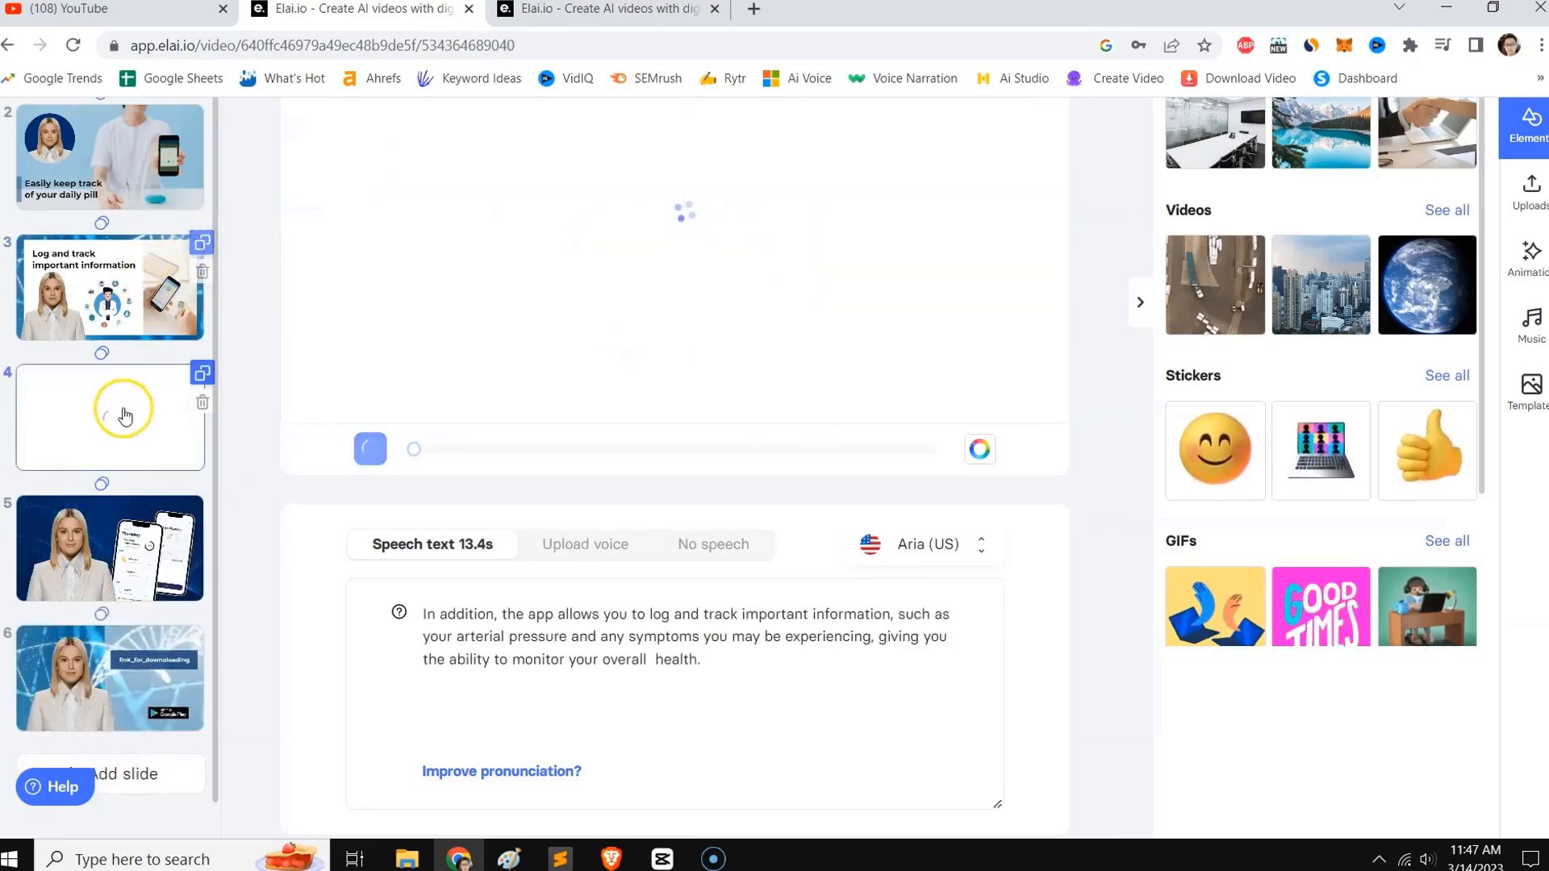
left_click_drag(125, 416, 166, 709)
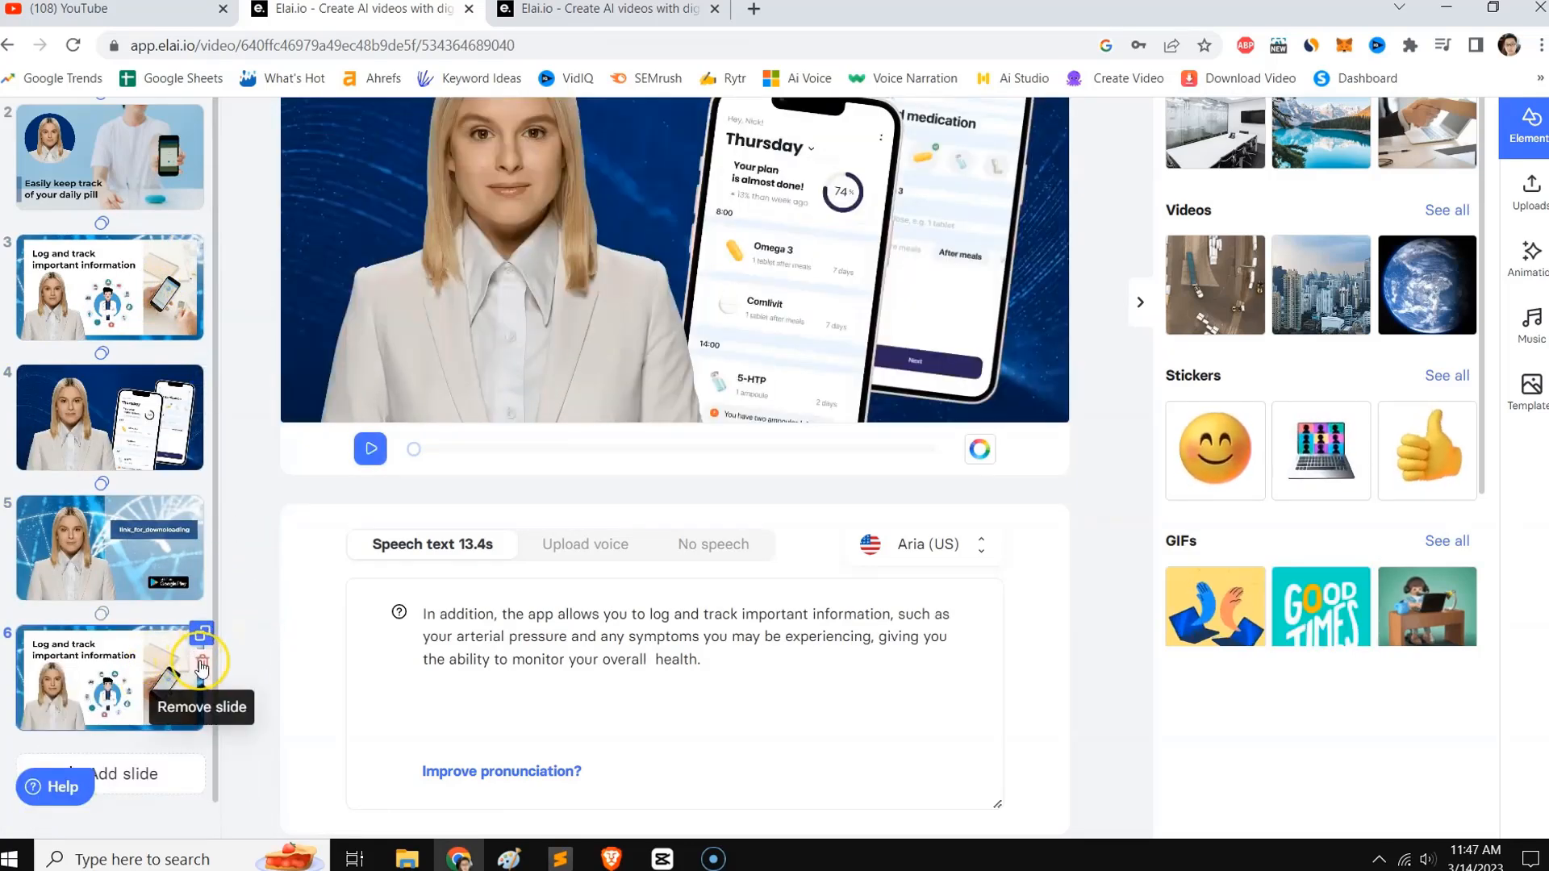
left_click(200, 664)
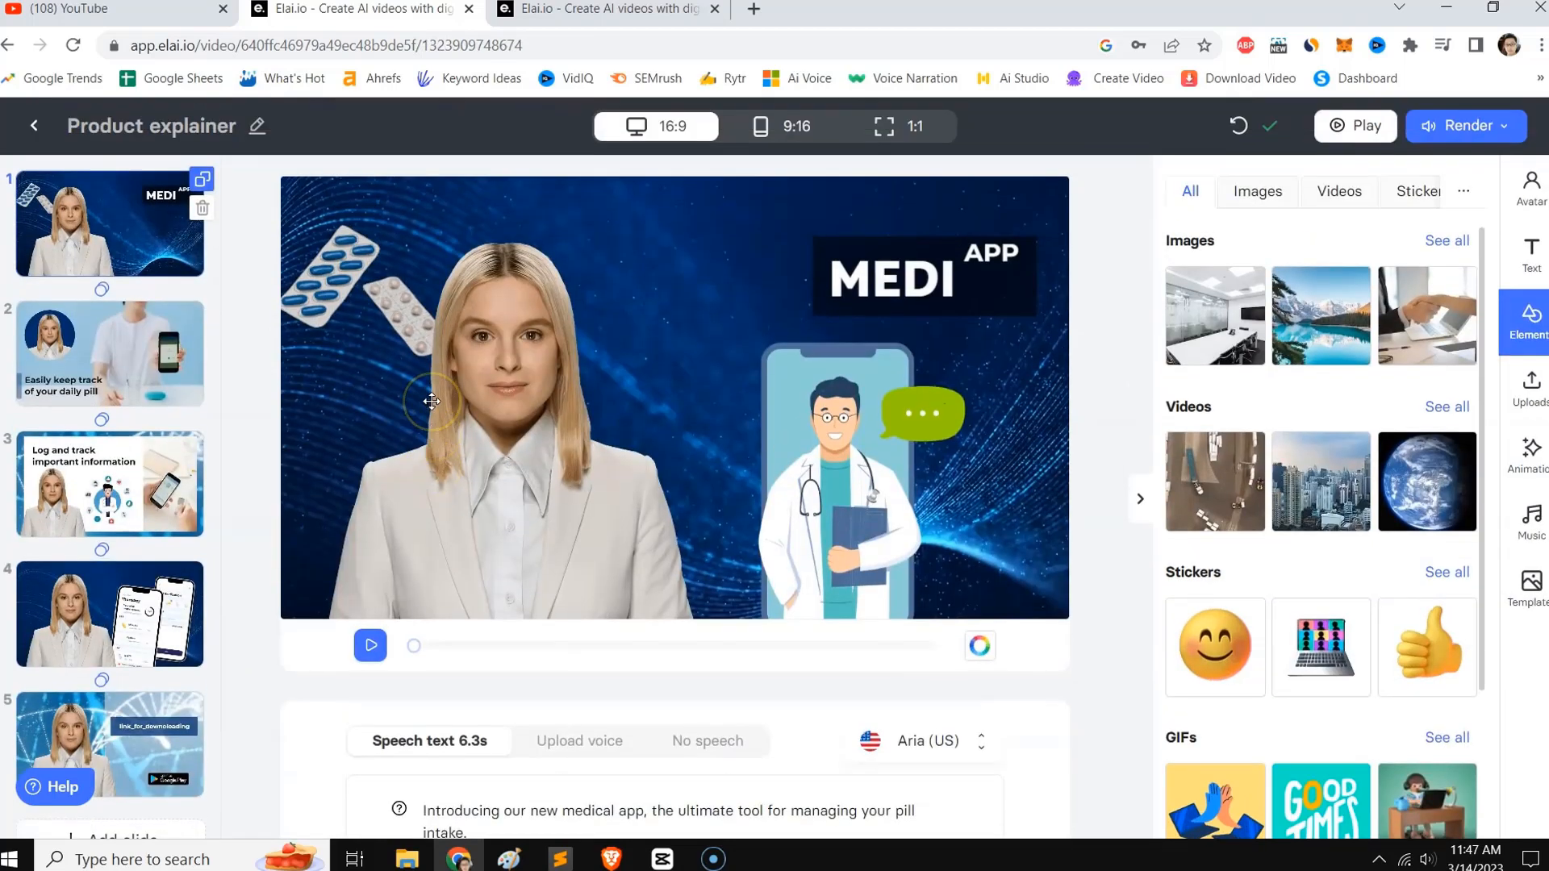
Edit the first slide's speech text to introduce the presenter's "awesome app" as the ultimate tool for "making money on youtube".
scroll(372, 438, "down", 1)
scroll(372, 438, "down", 1)
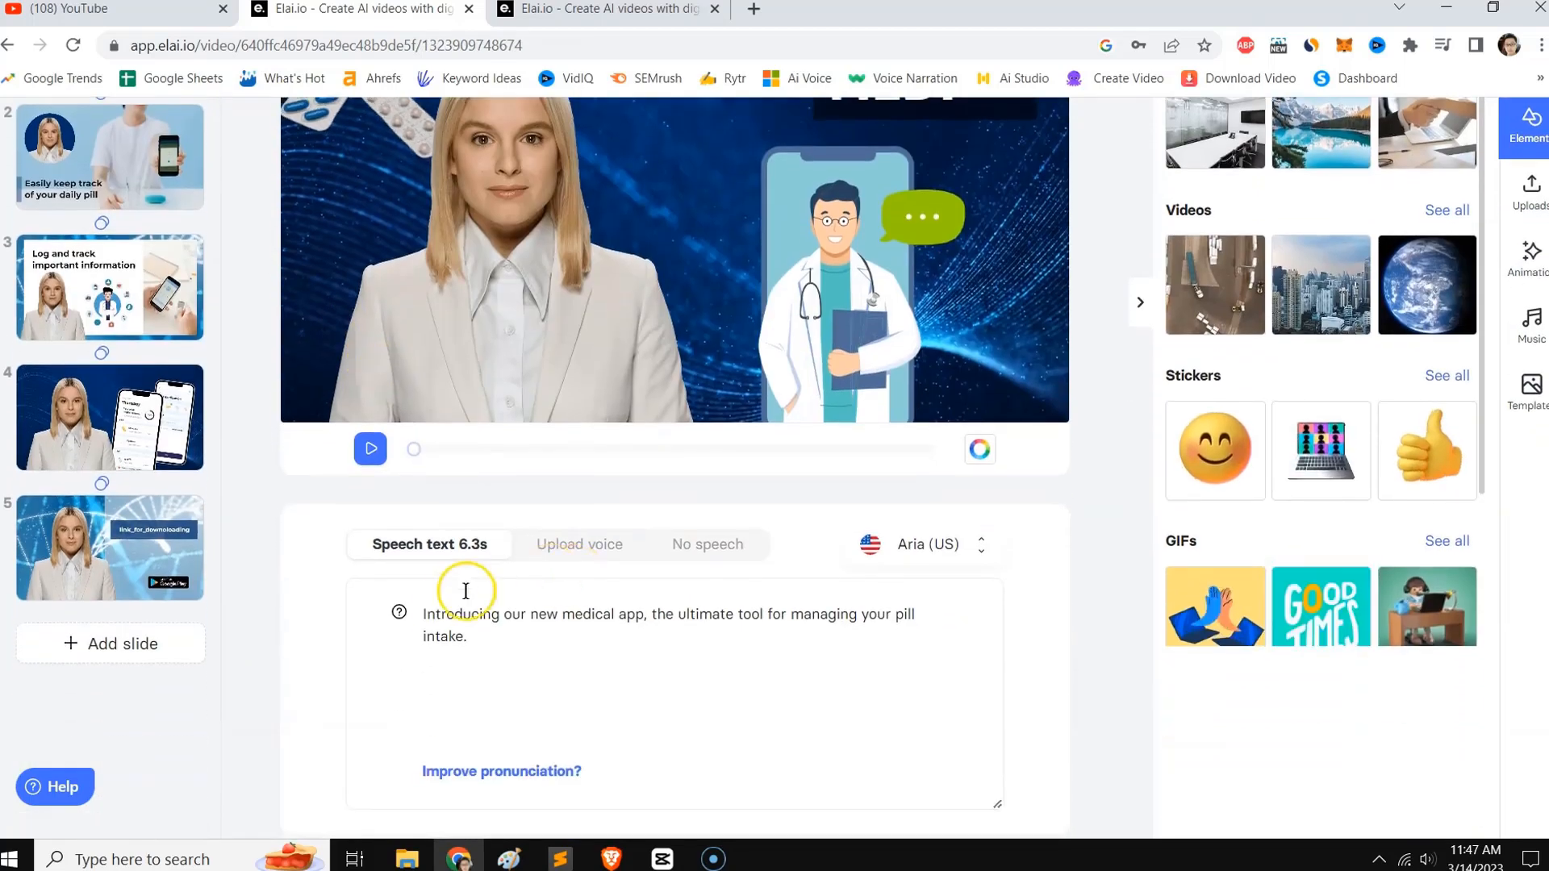
left_click_drag(425, 616, 487, 637)
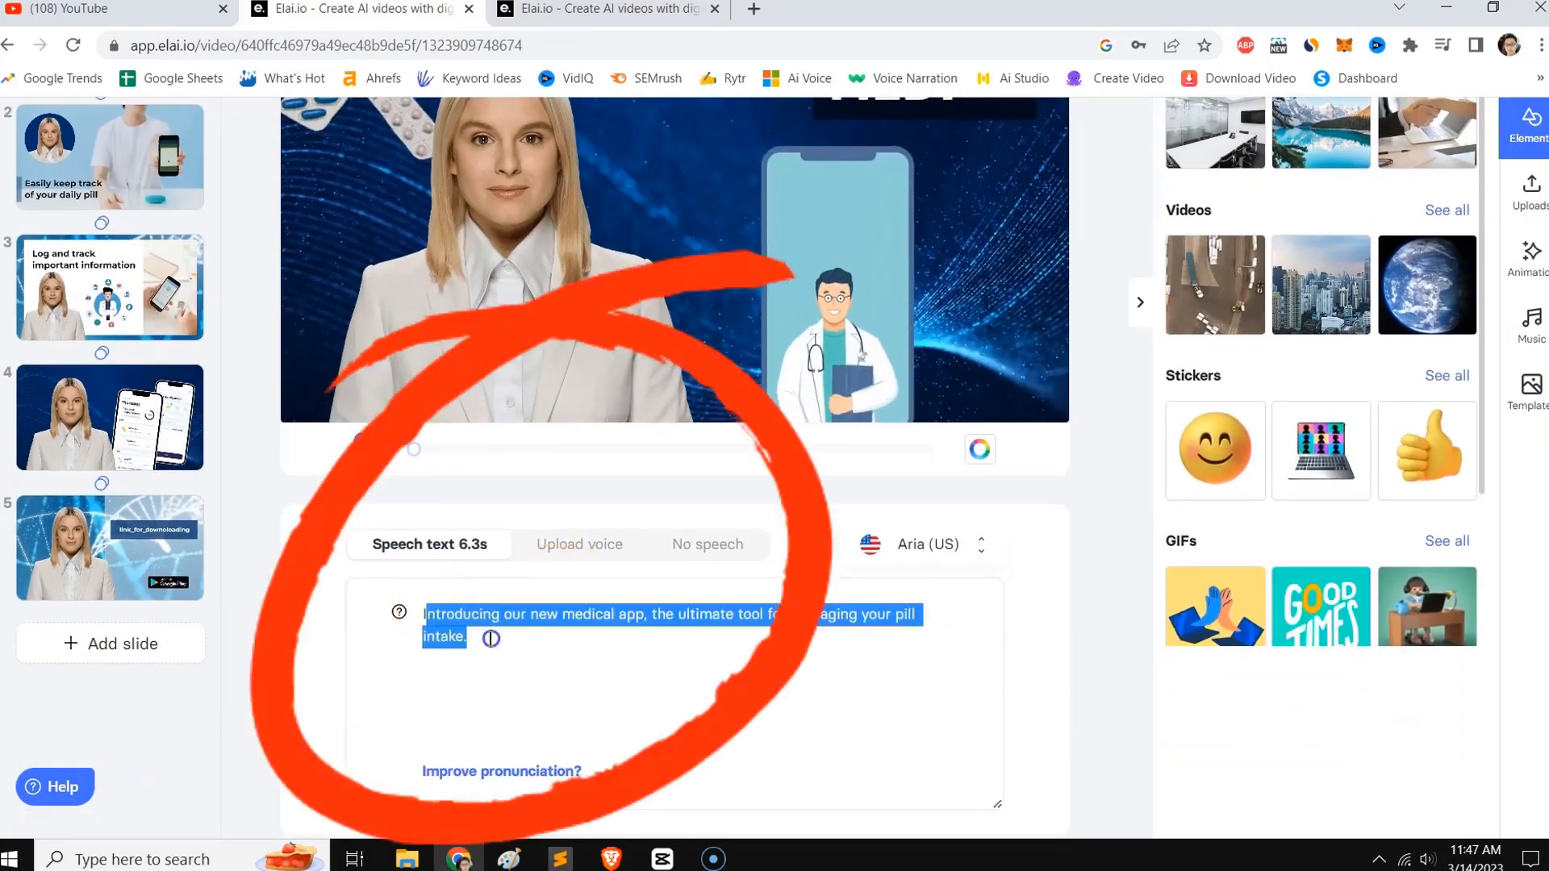
left_click(443, 615)
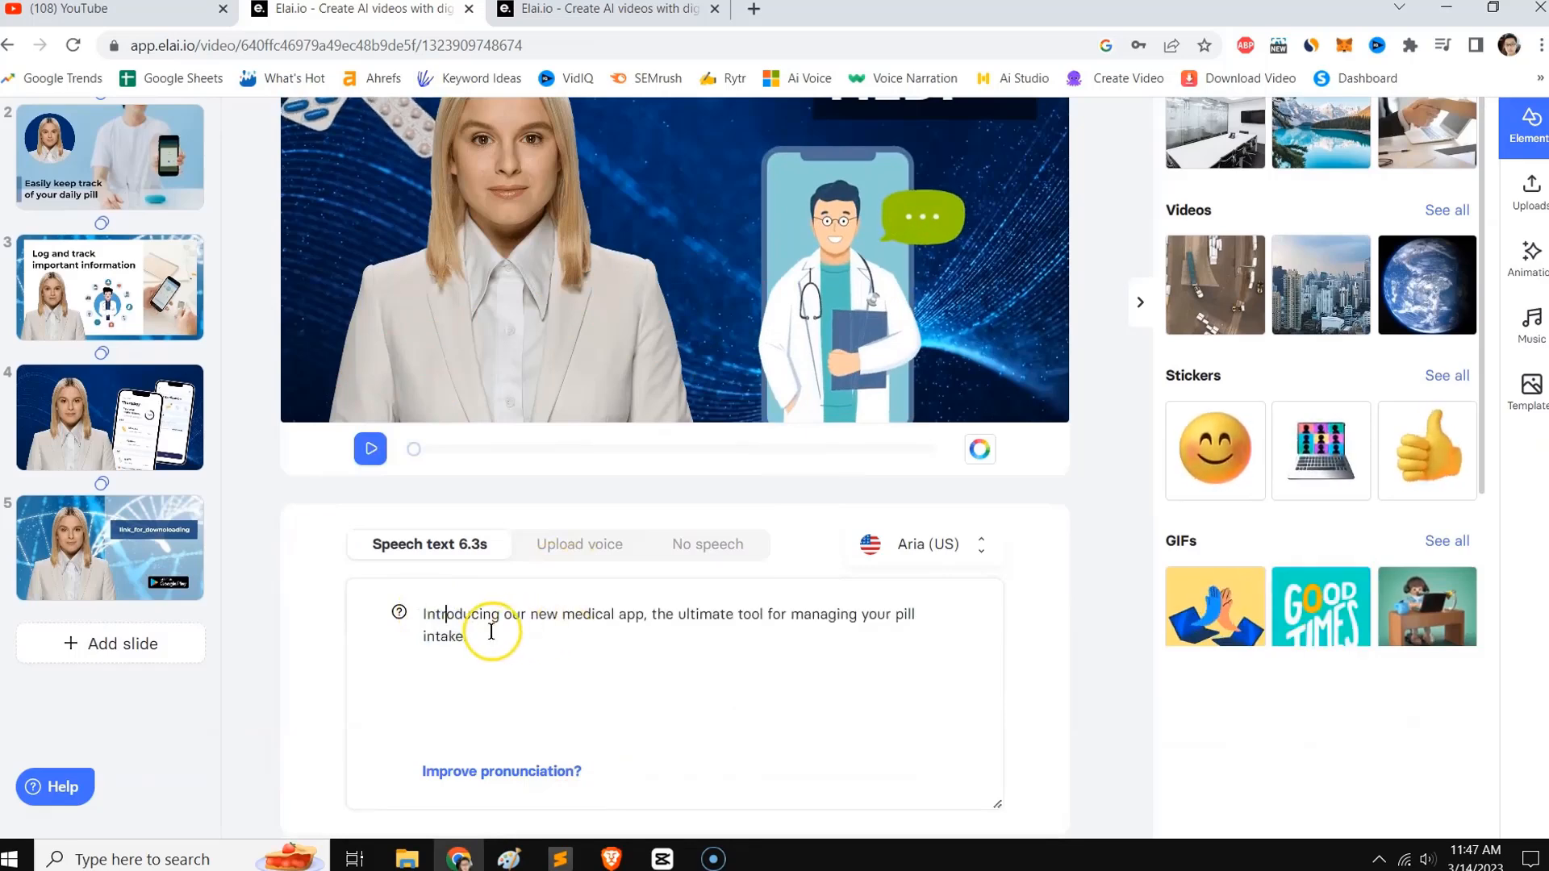
left_click_drag(474, 633, 395, 610)
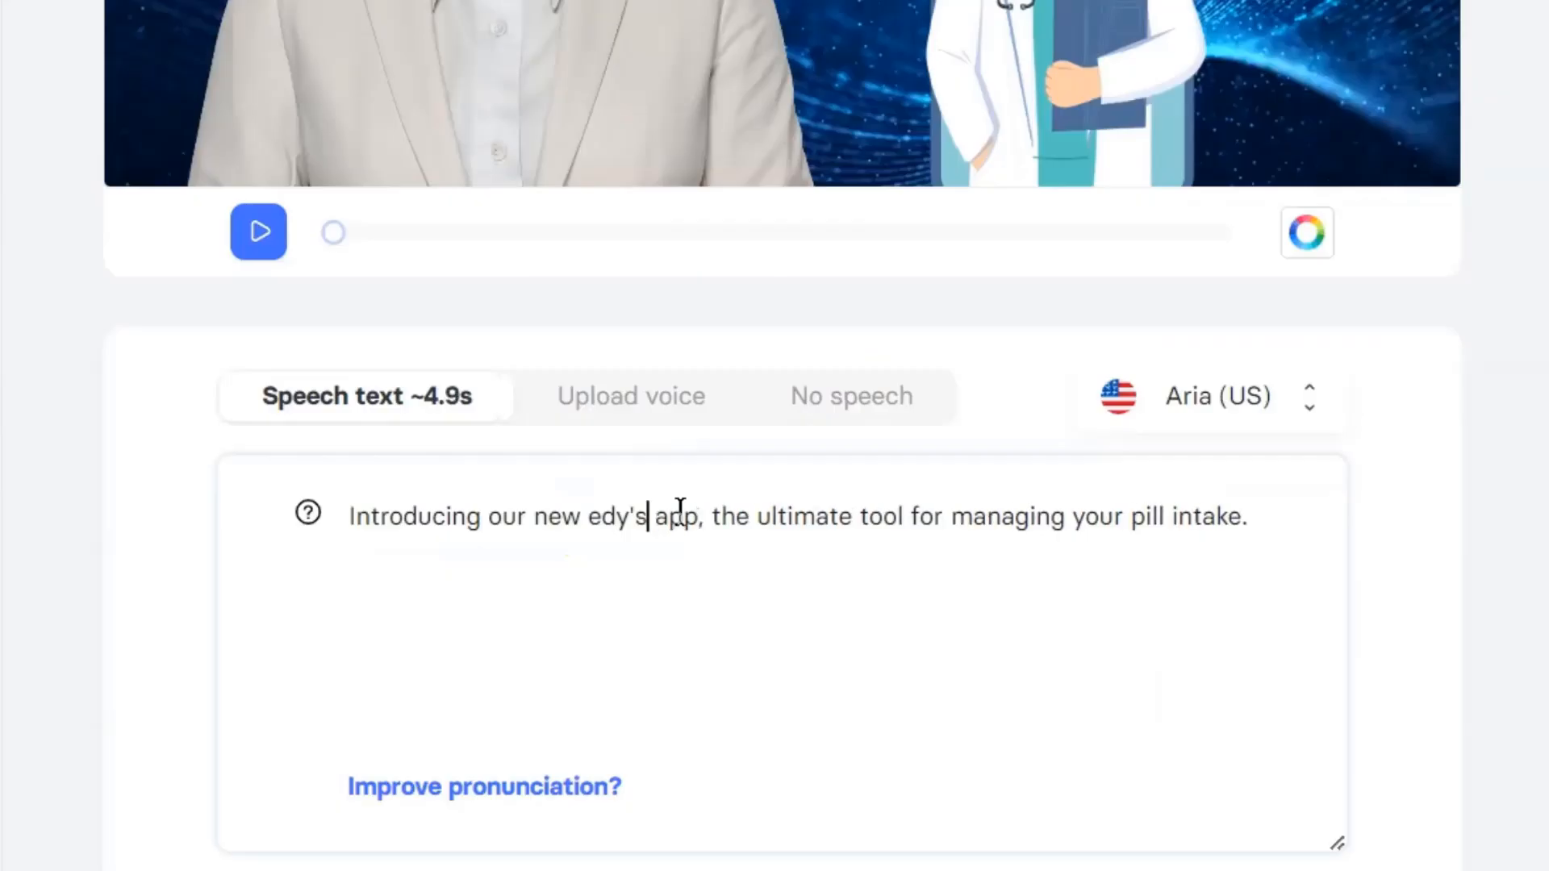
type("awesome")
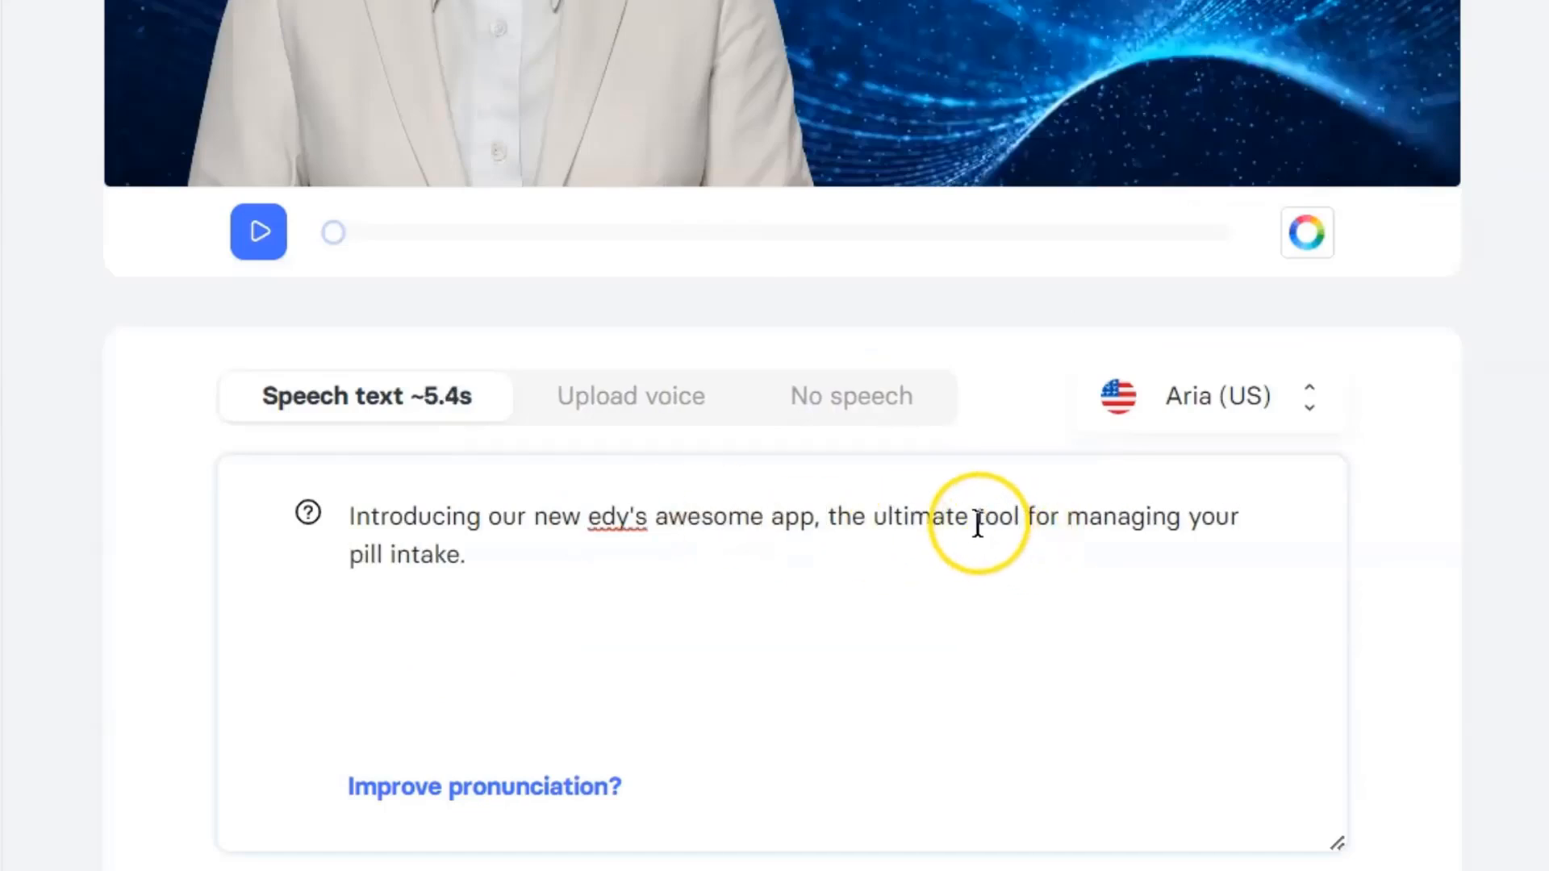
left_click_drag(1066, 514, 1073, 544)
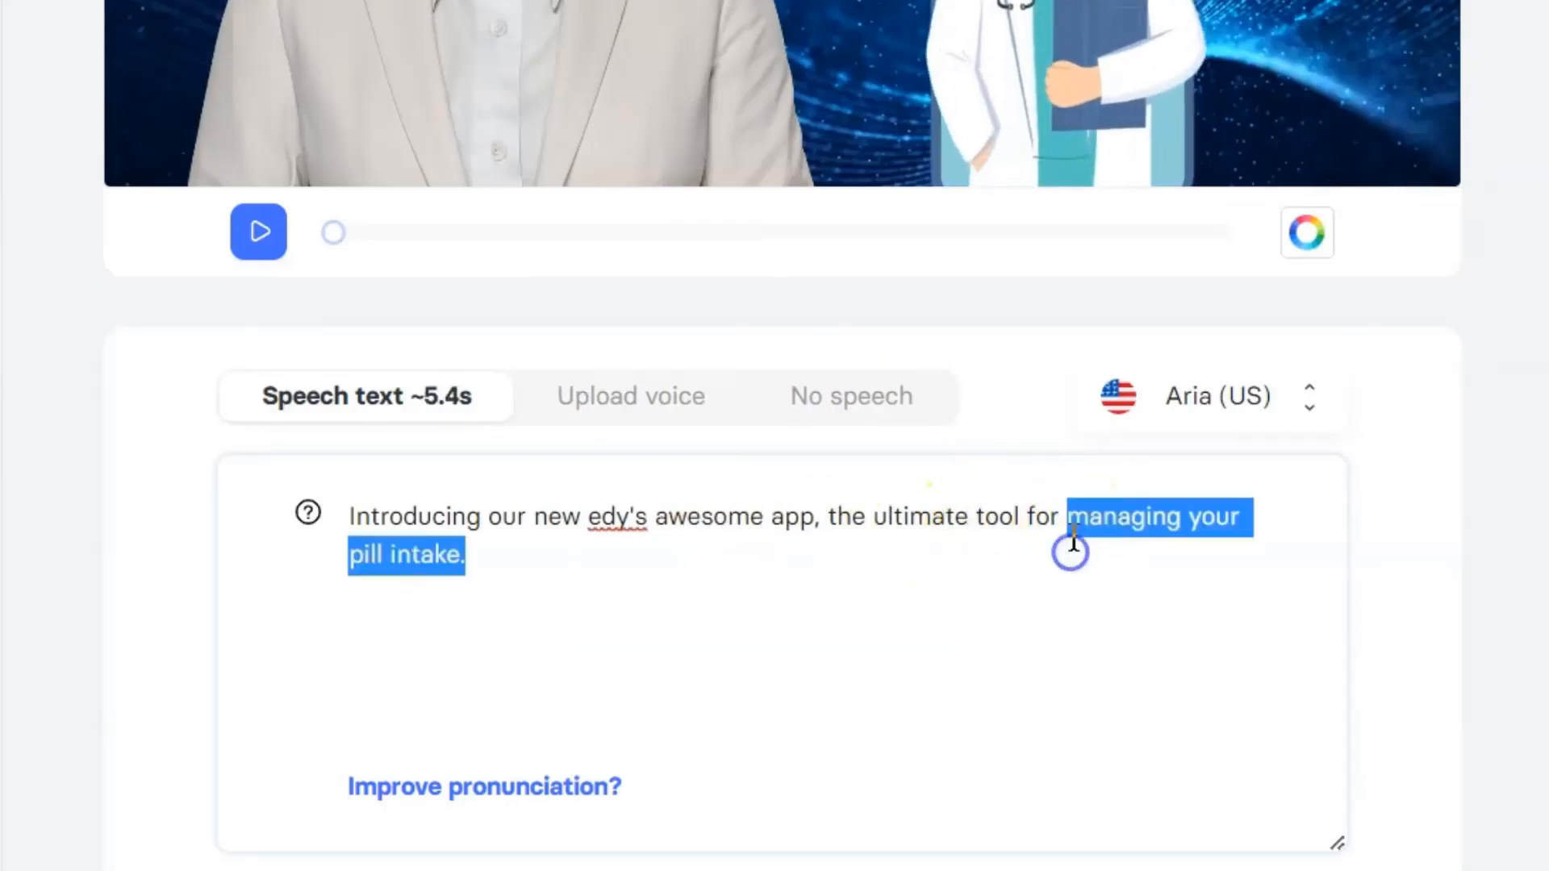
type("making money on")
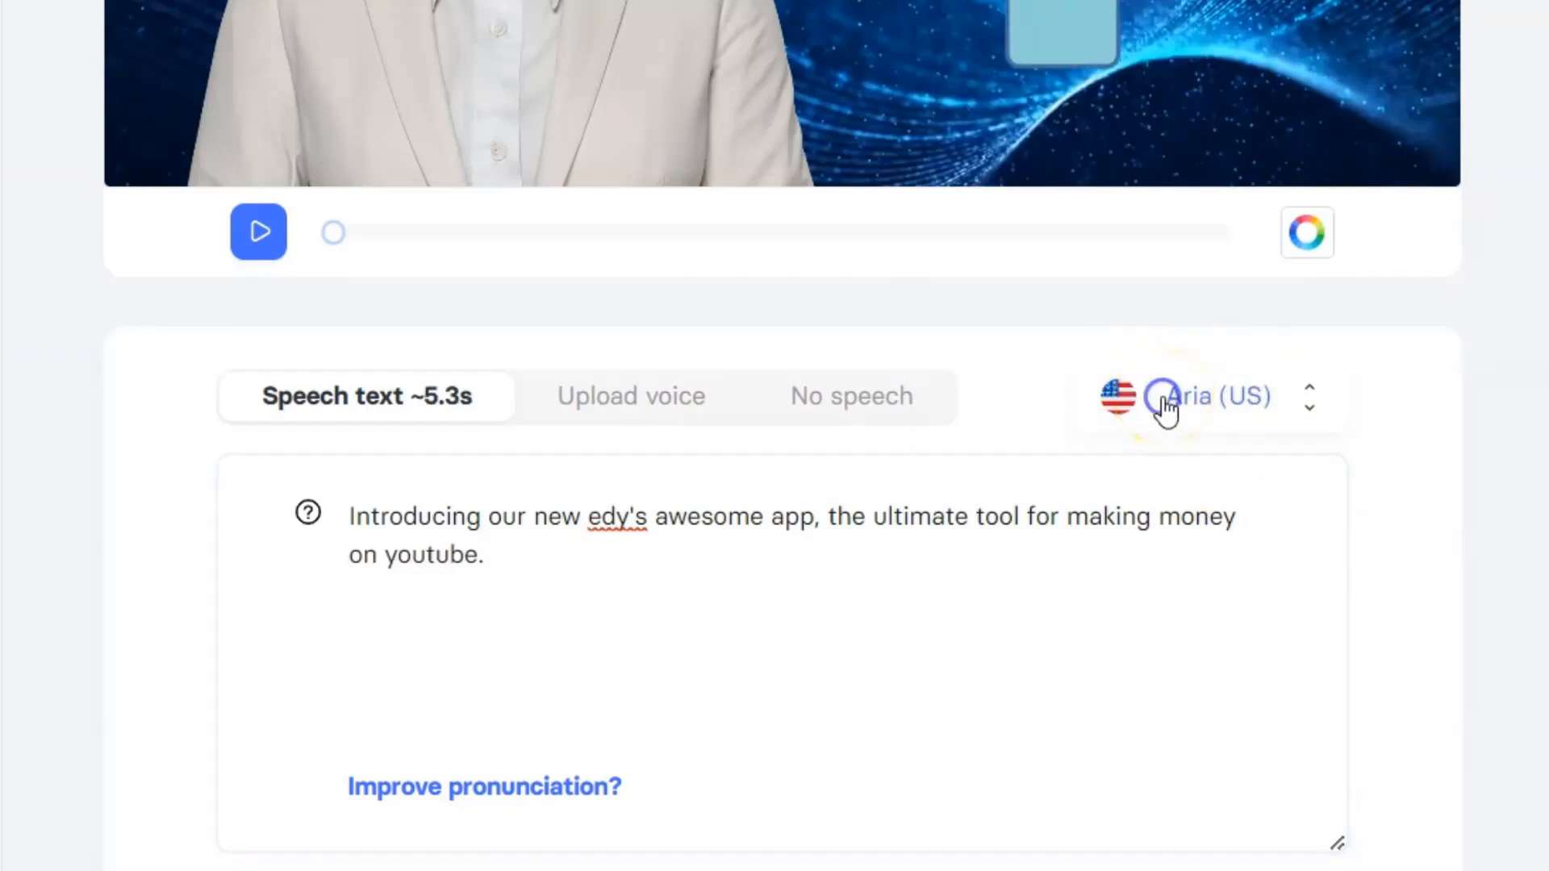
Open the voice selection for the first slide's speech and look through the full list of available languages.
left_click(1163, 396)
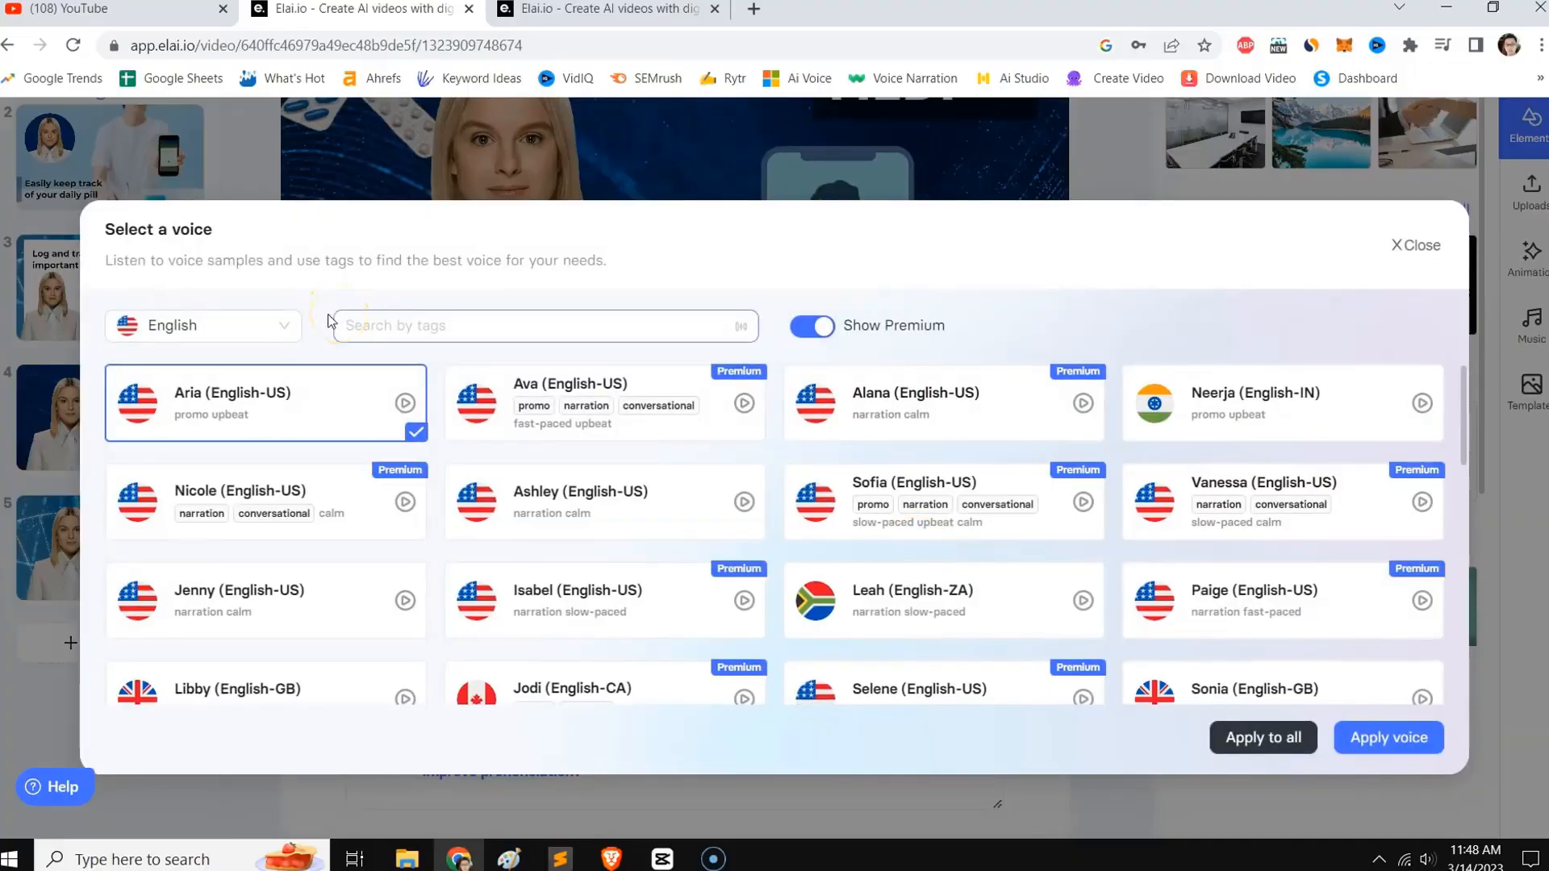
left_click(273, 327)
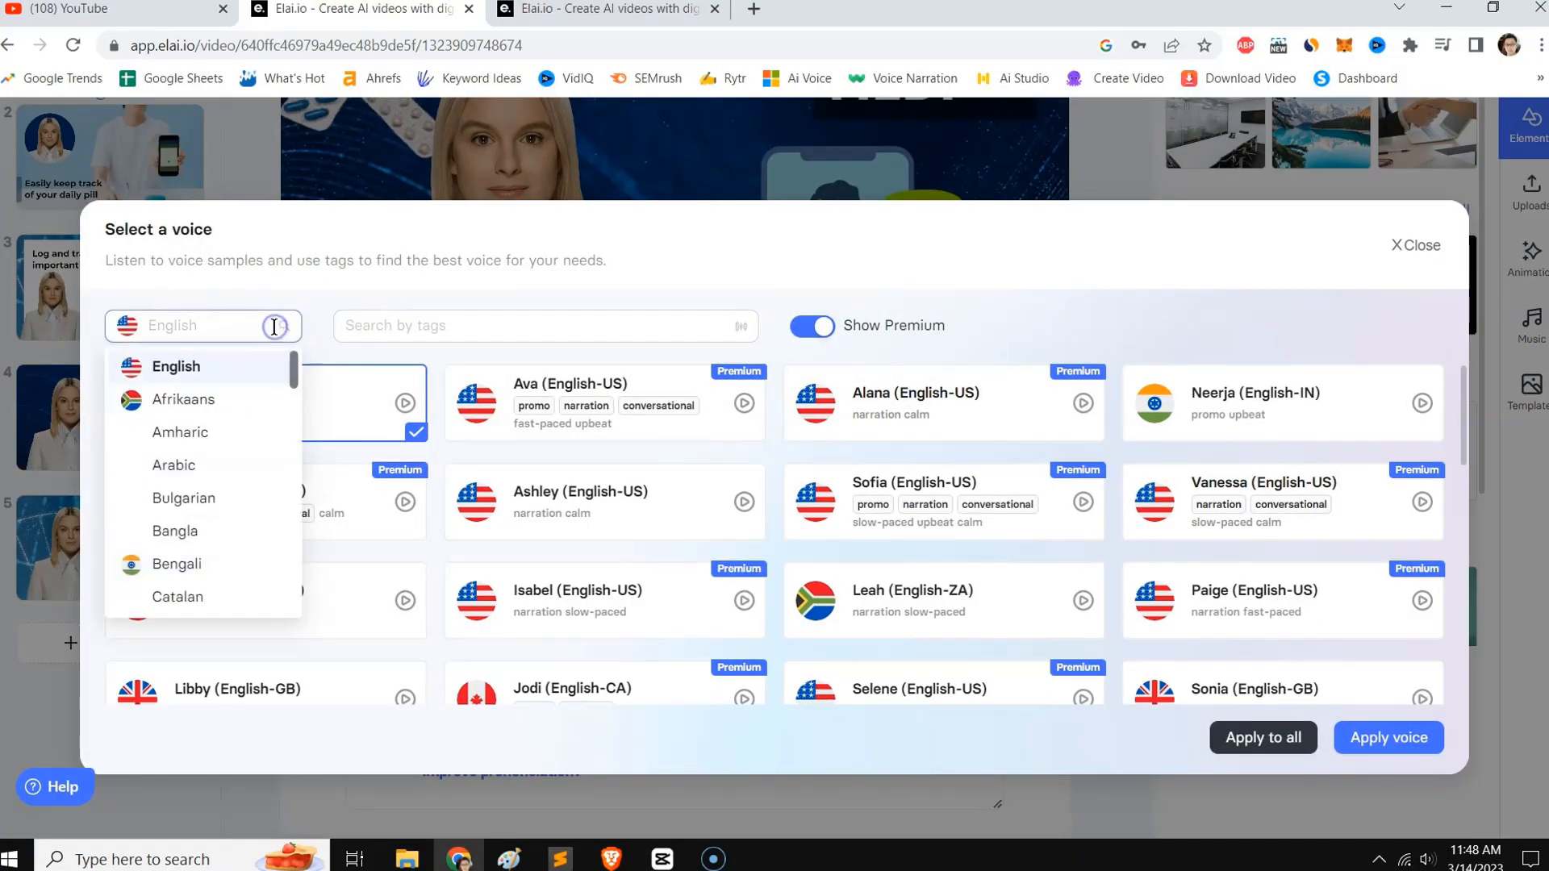
scroll(215, 428, "down", 10)
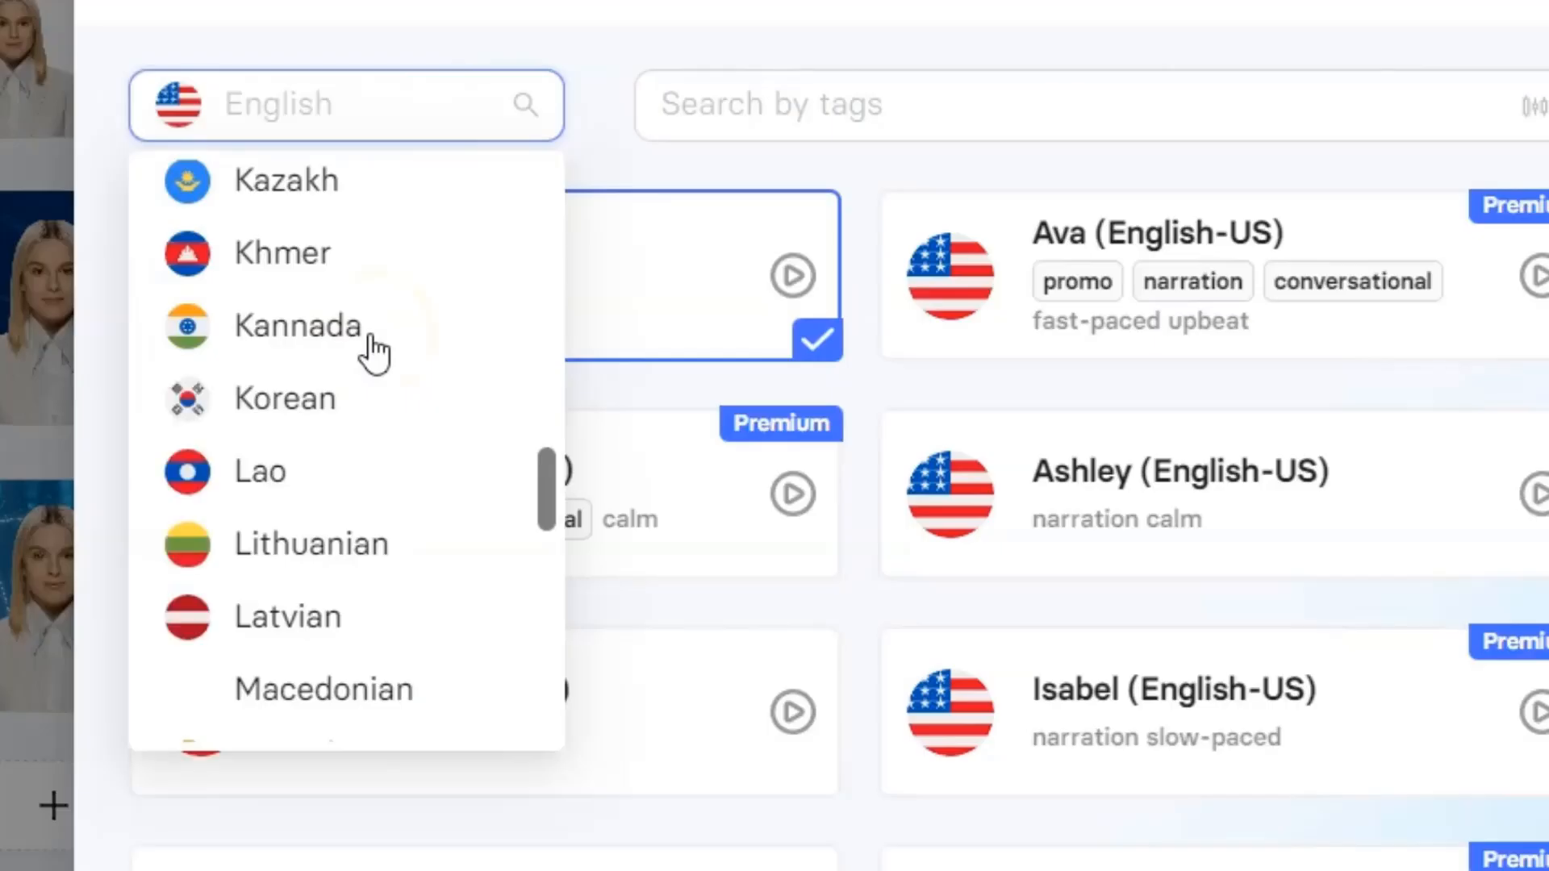
scroll(373, 352, "down", 20)
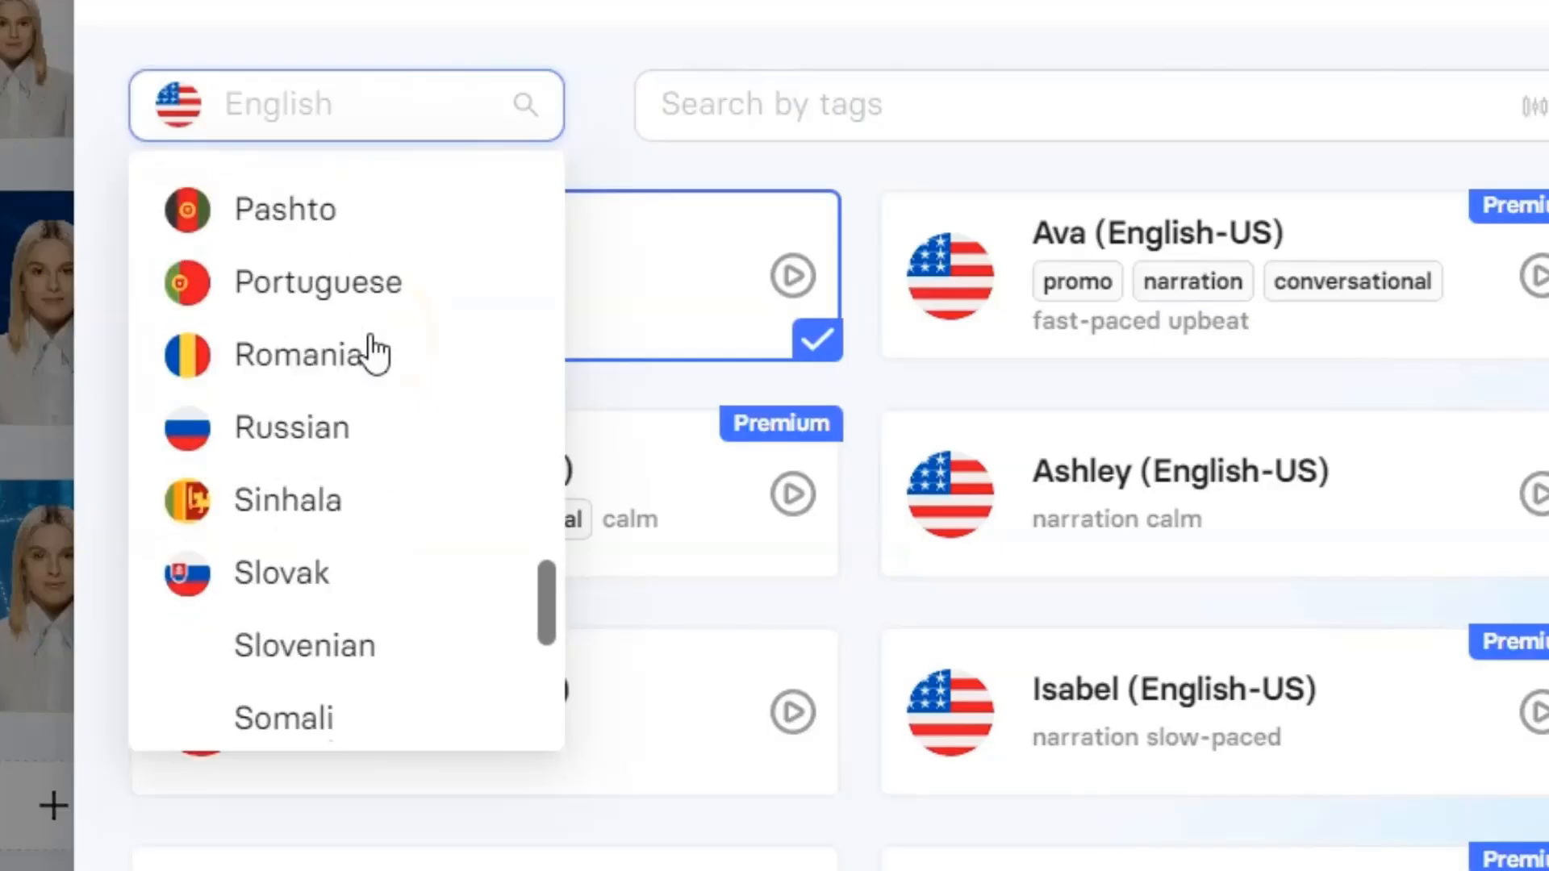
scroll(374, 352, "down", 3)
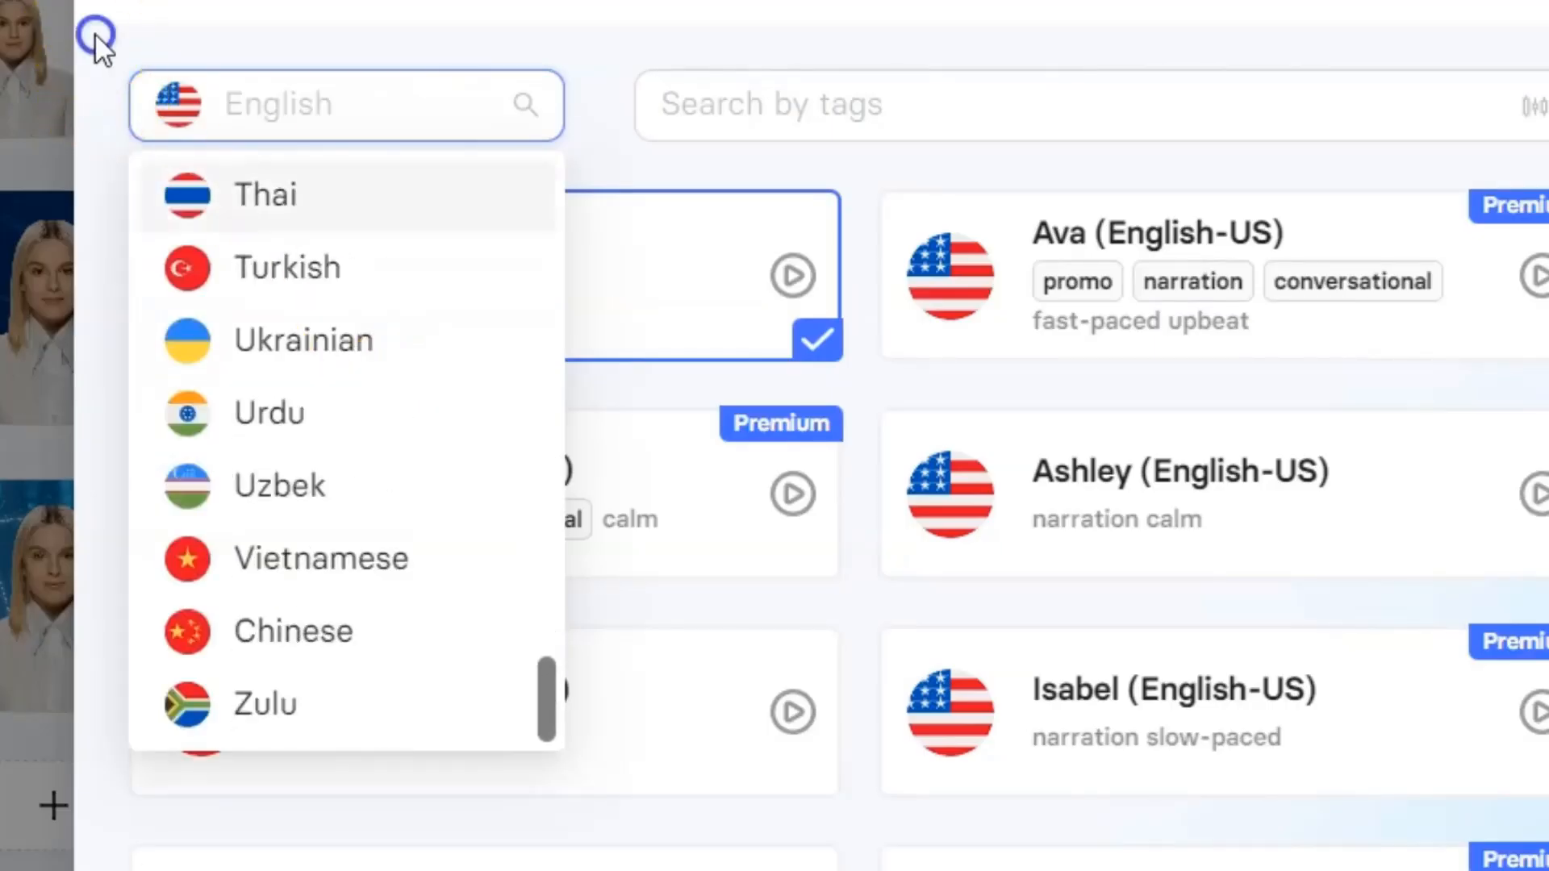
left_click(97, 49)
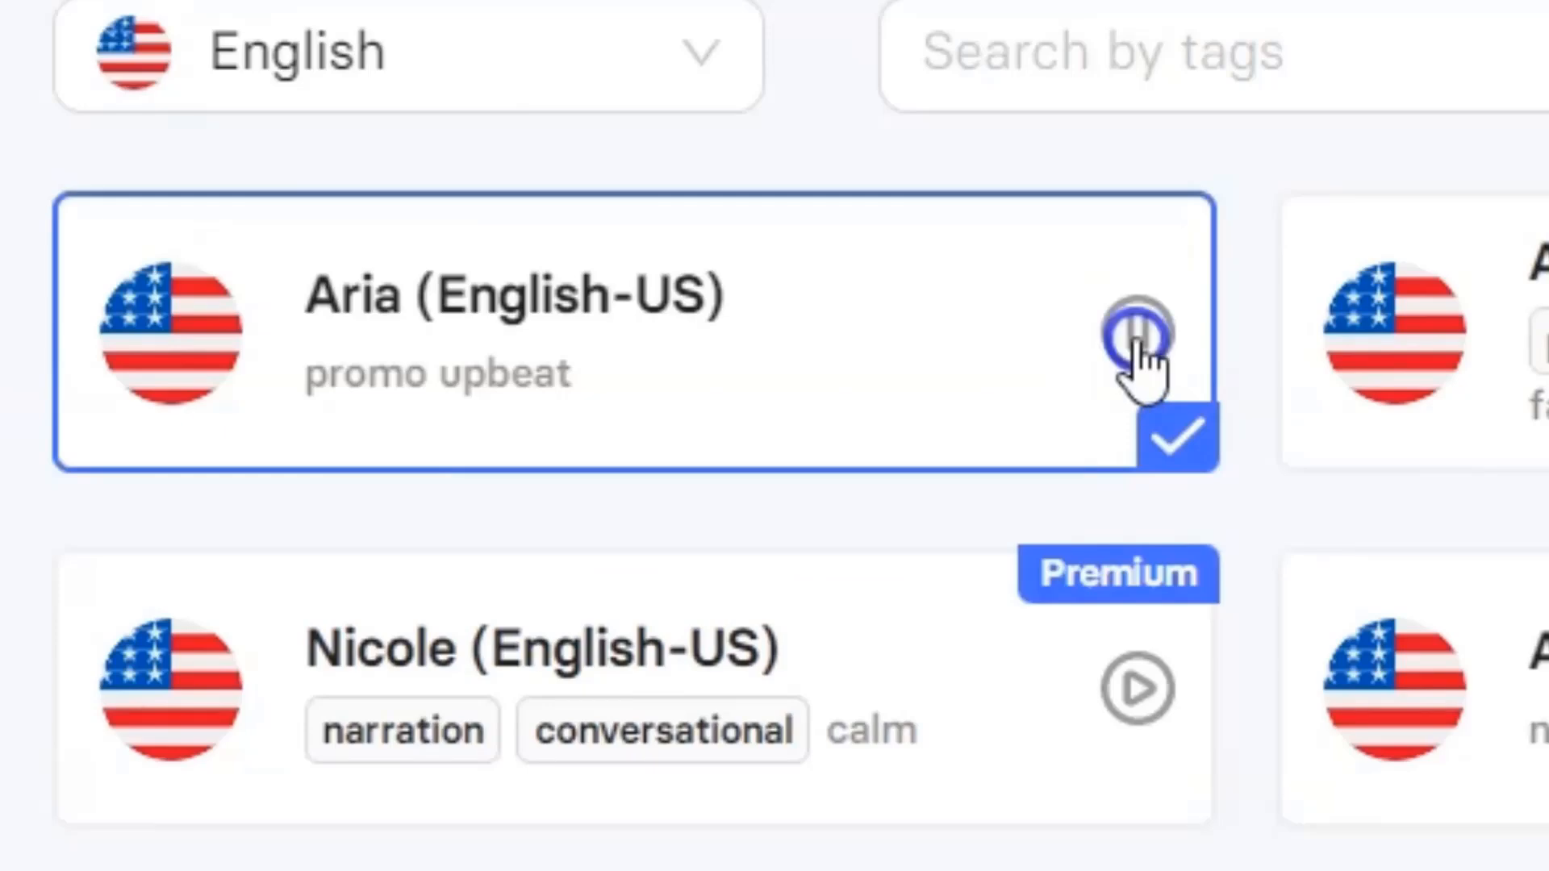
Listen to the Ava, Alana, Sofia, Vanessa, Ashley and Nicole voice samples and apply the selected Aria voice.
left_click(744, 404)
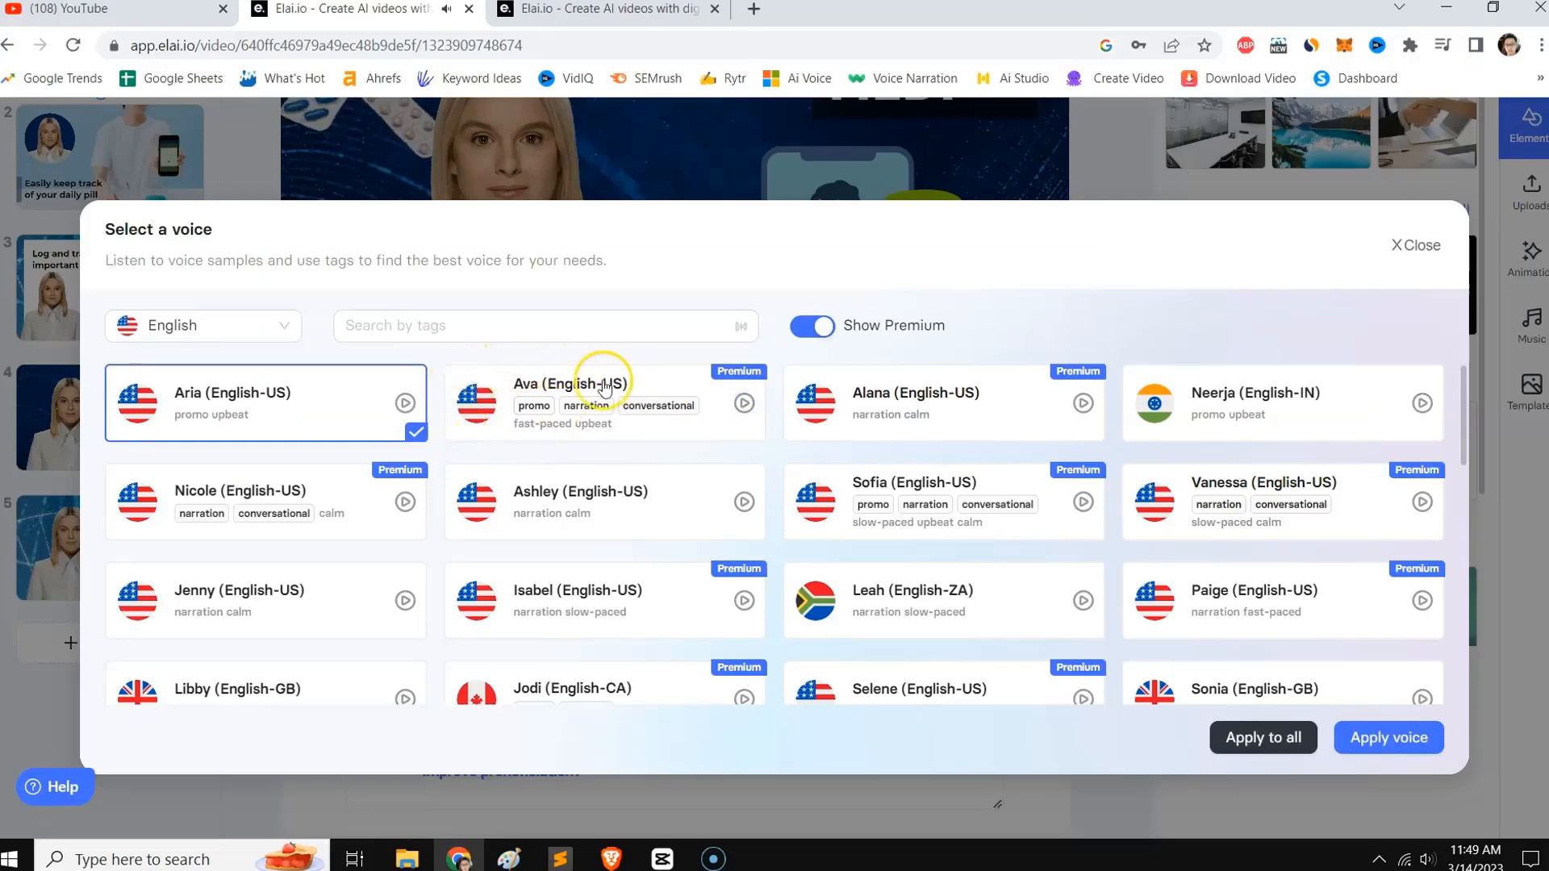
left_click(1085, 403)
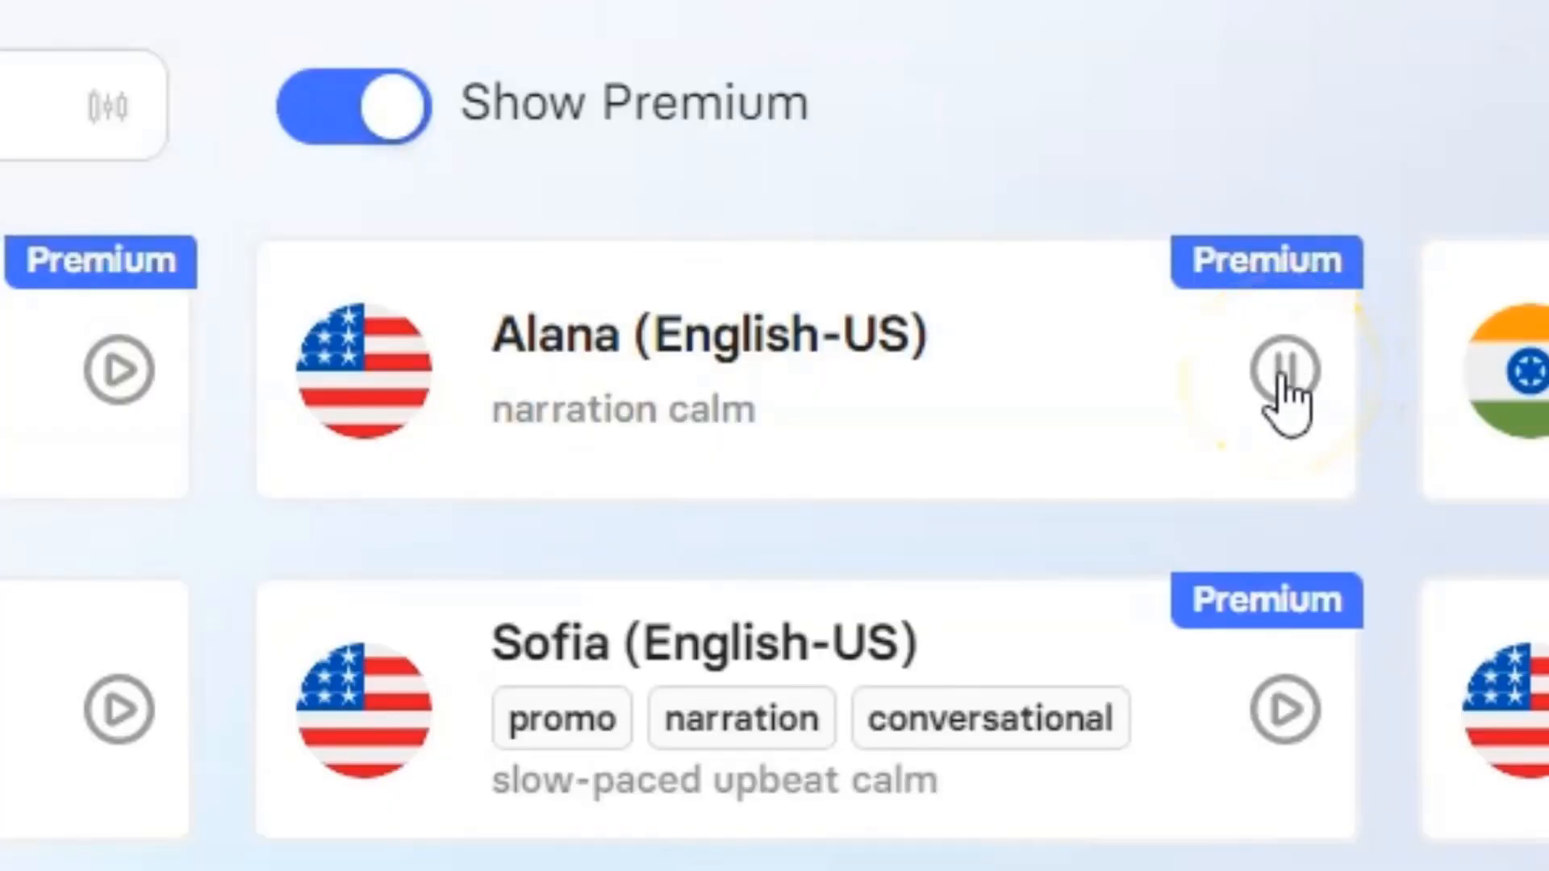
left_click(1285, 379)
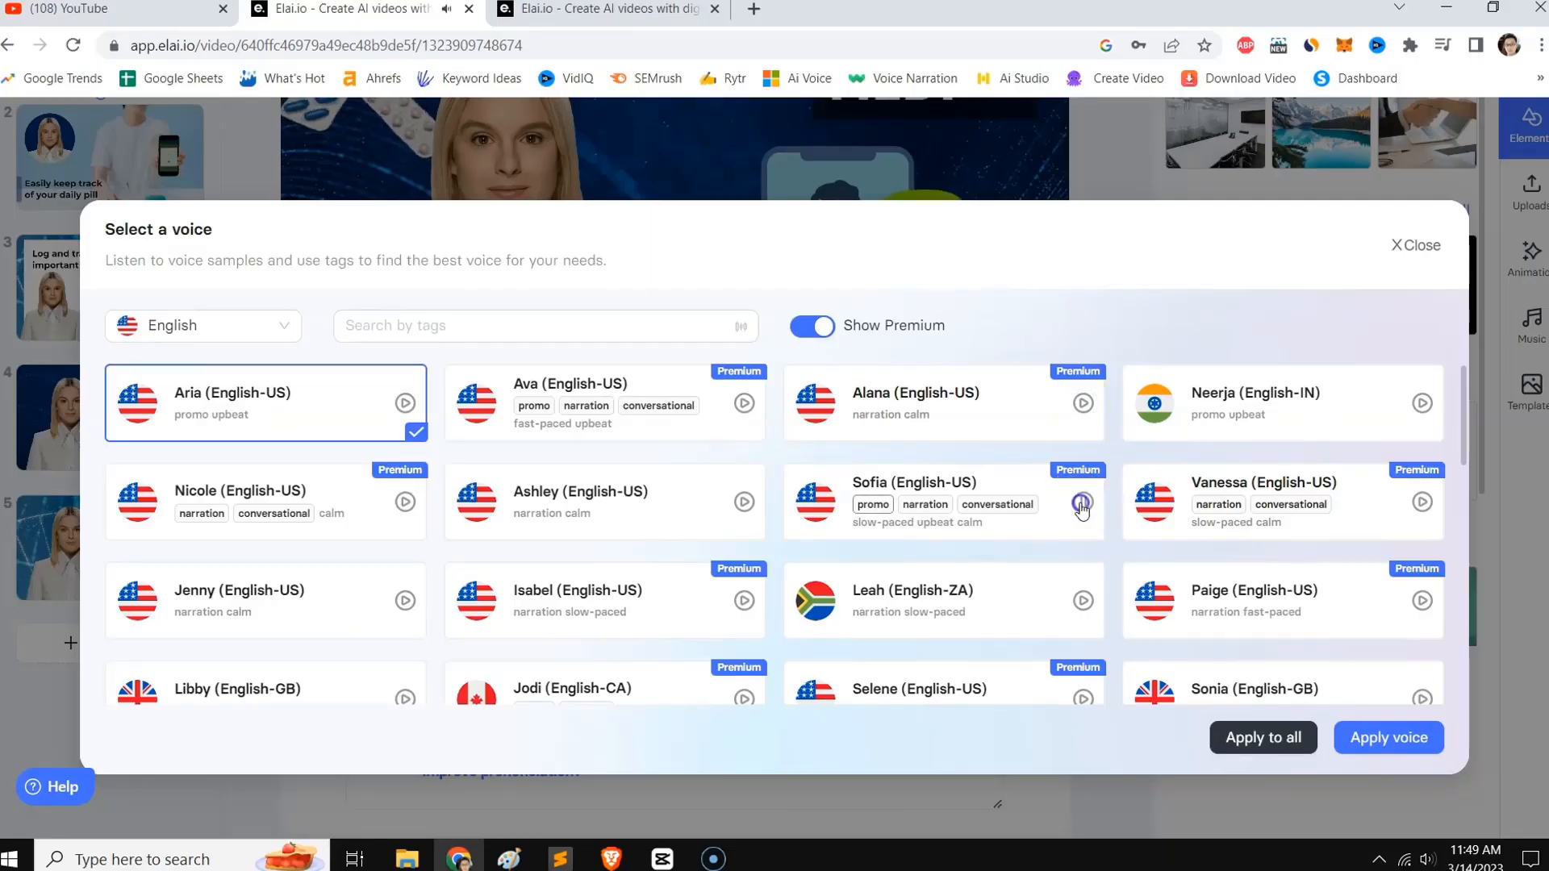
left_click(1424, 503)
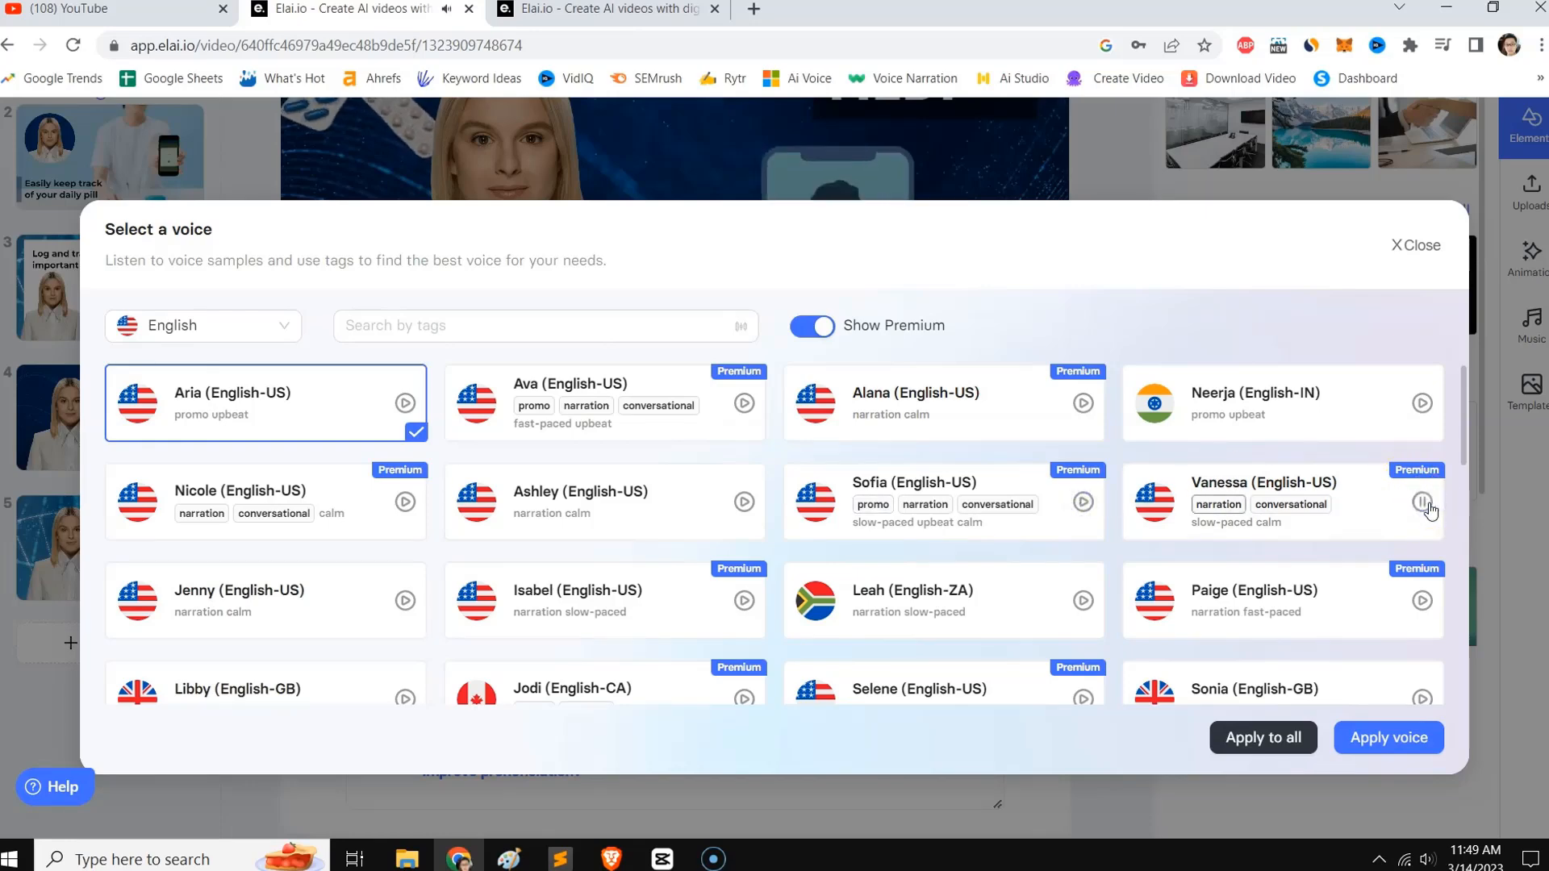
left_click(745, 503)
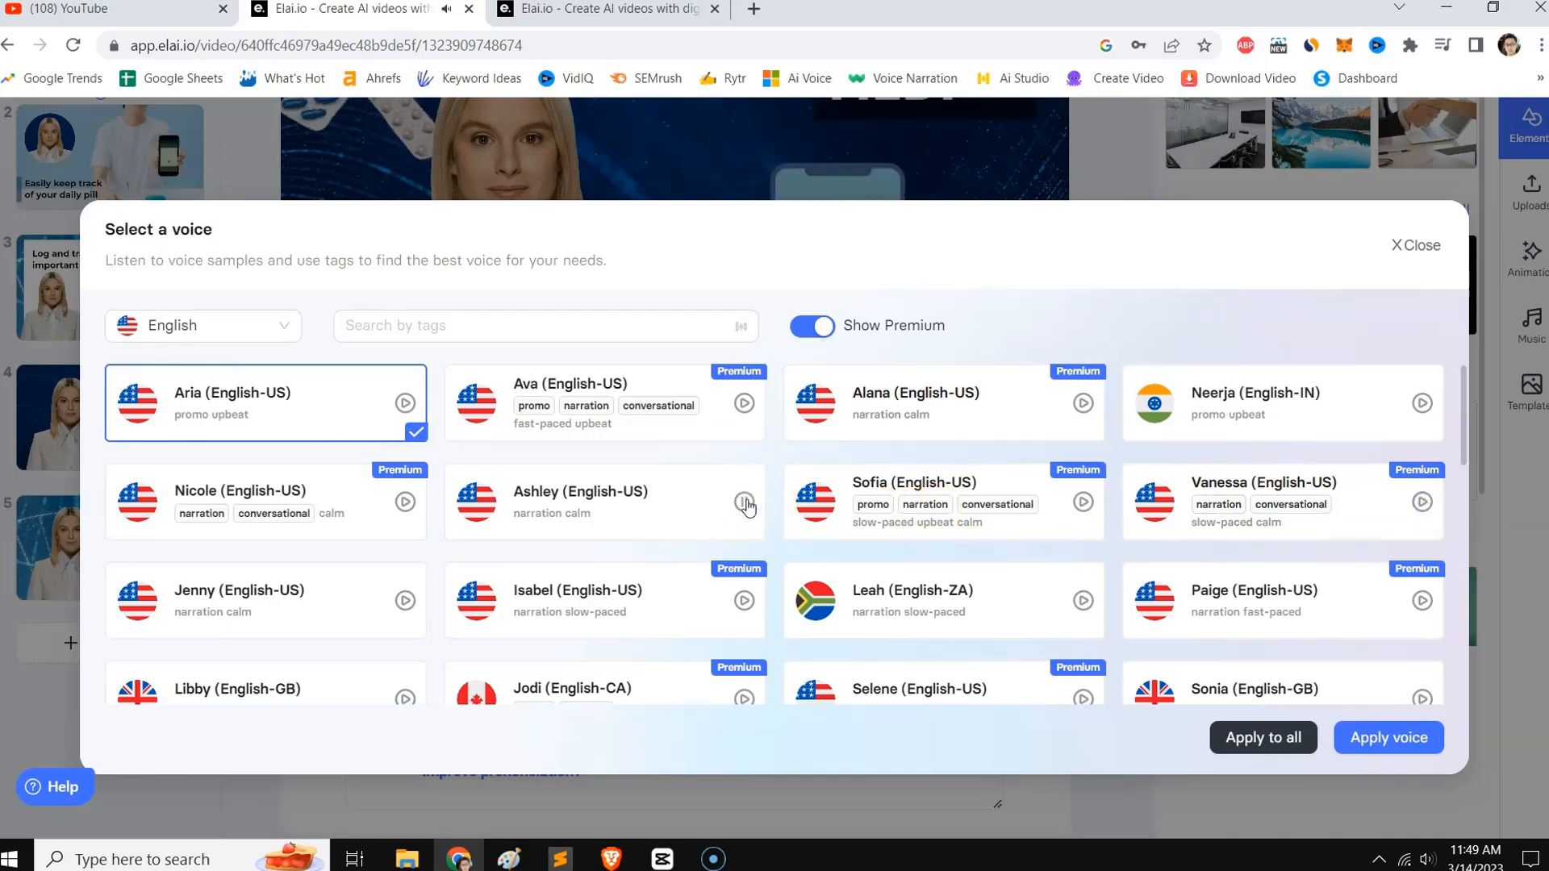
left_click(403, 504)
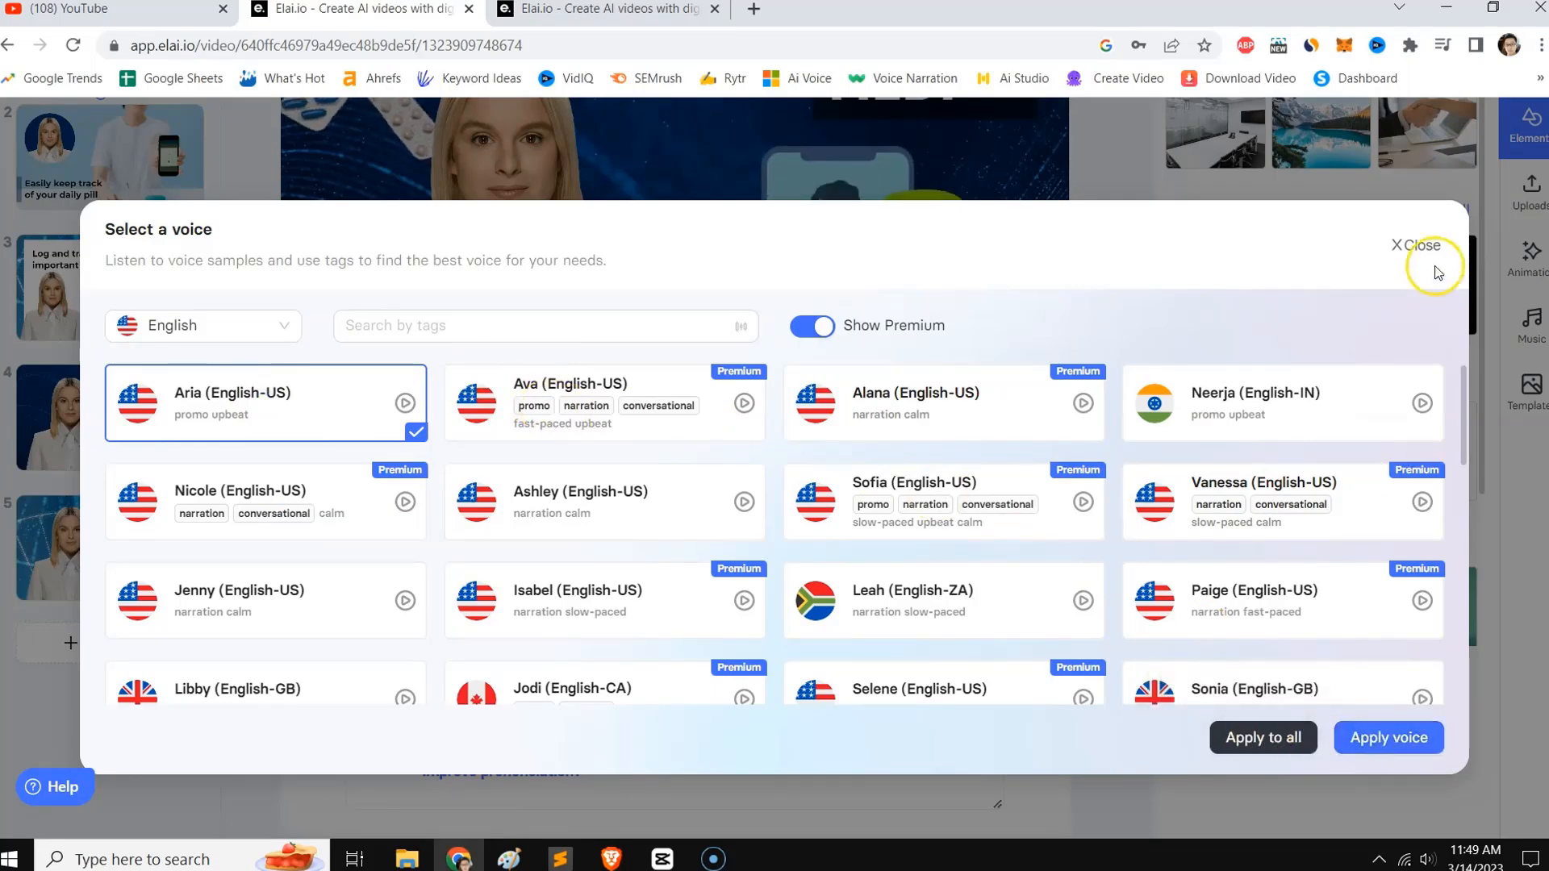
left_click(1370, 734)
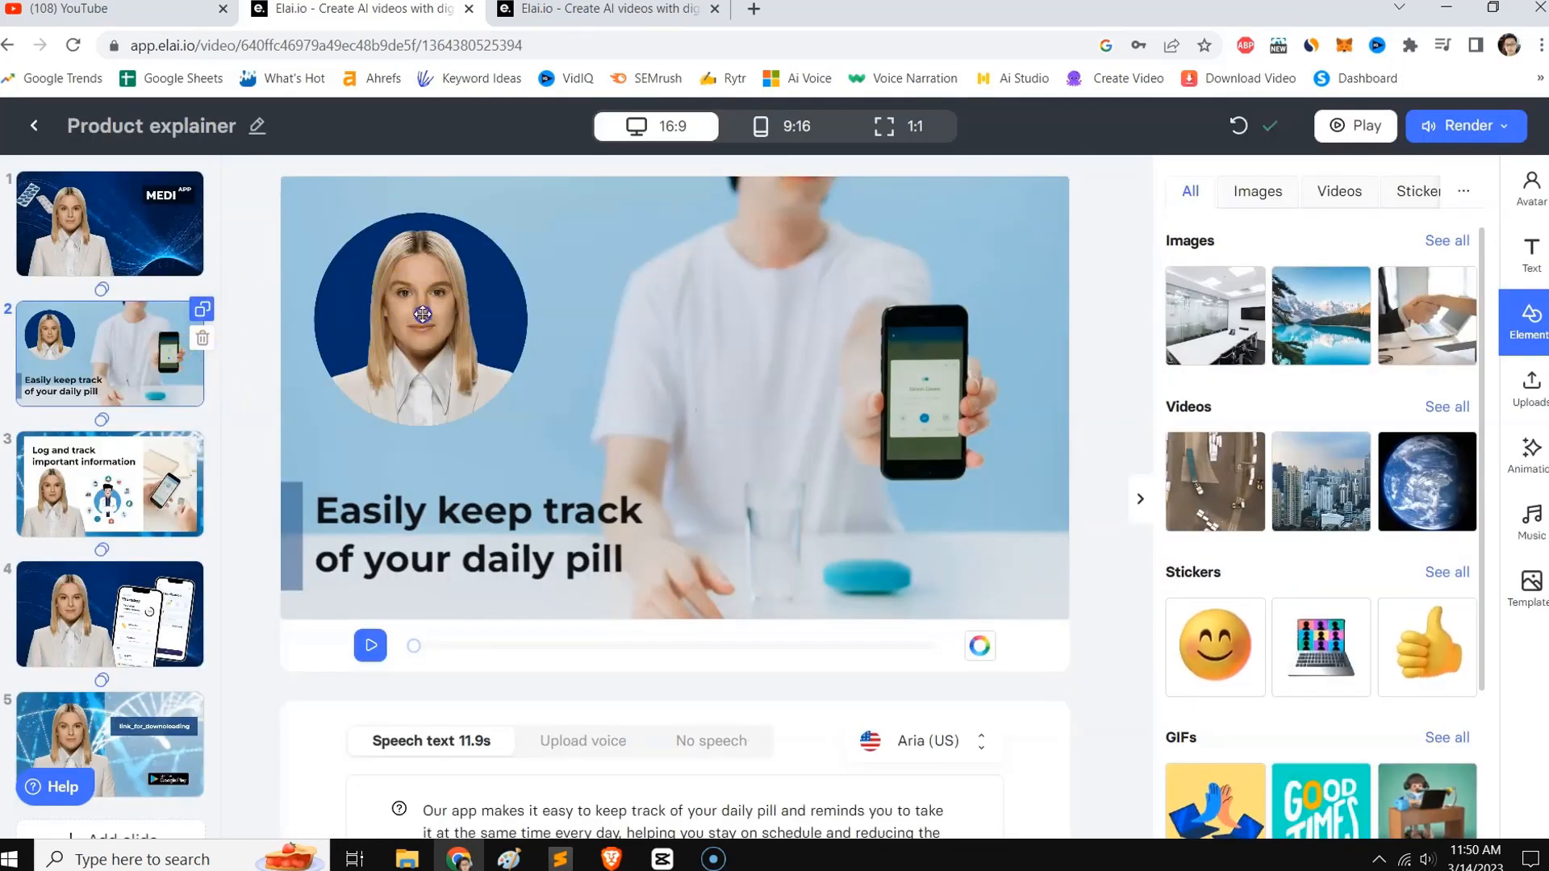
Change the second slide's circular avatar to Kamal, trying the Casual outfit and choosing Business.
left_click(406, 305)
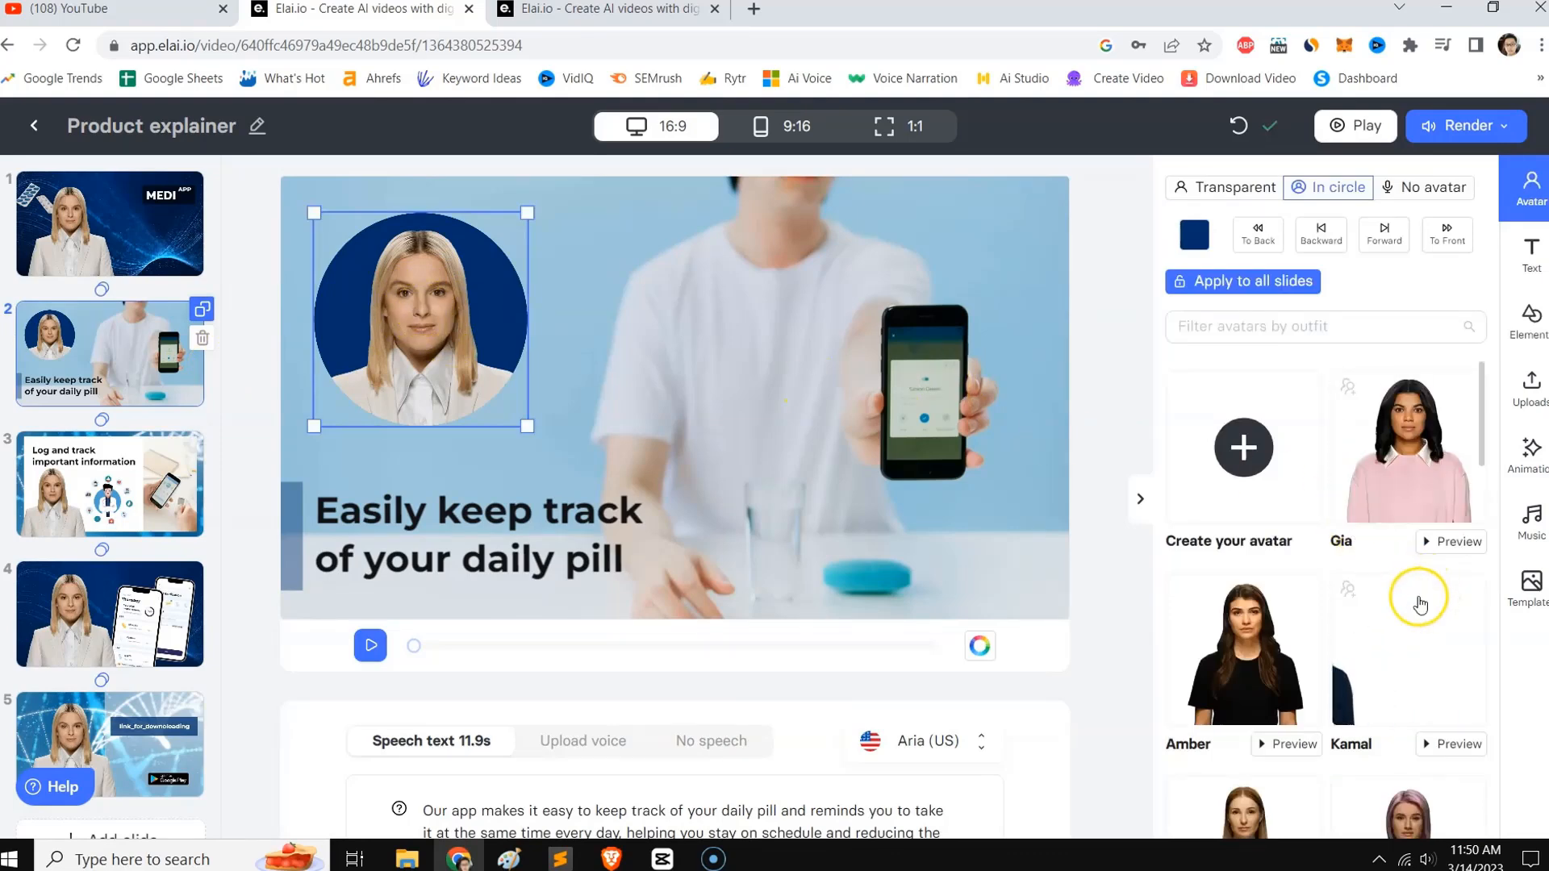
scroll(1416, 597, "down", 1)
left_click(1398, 569)
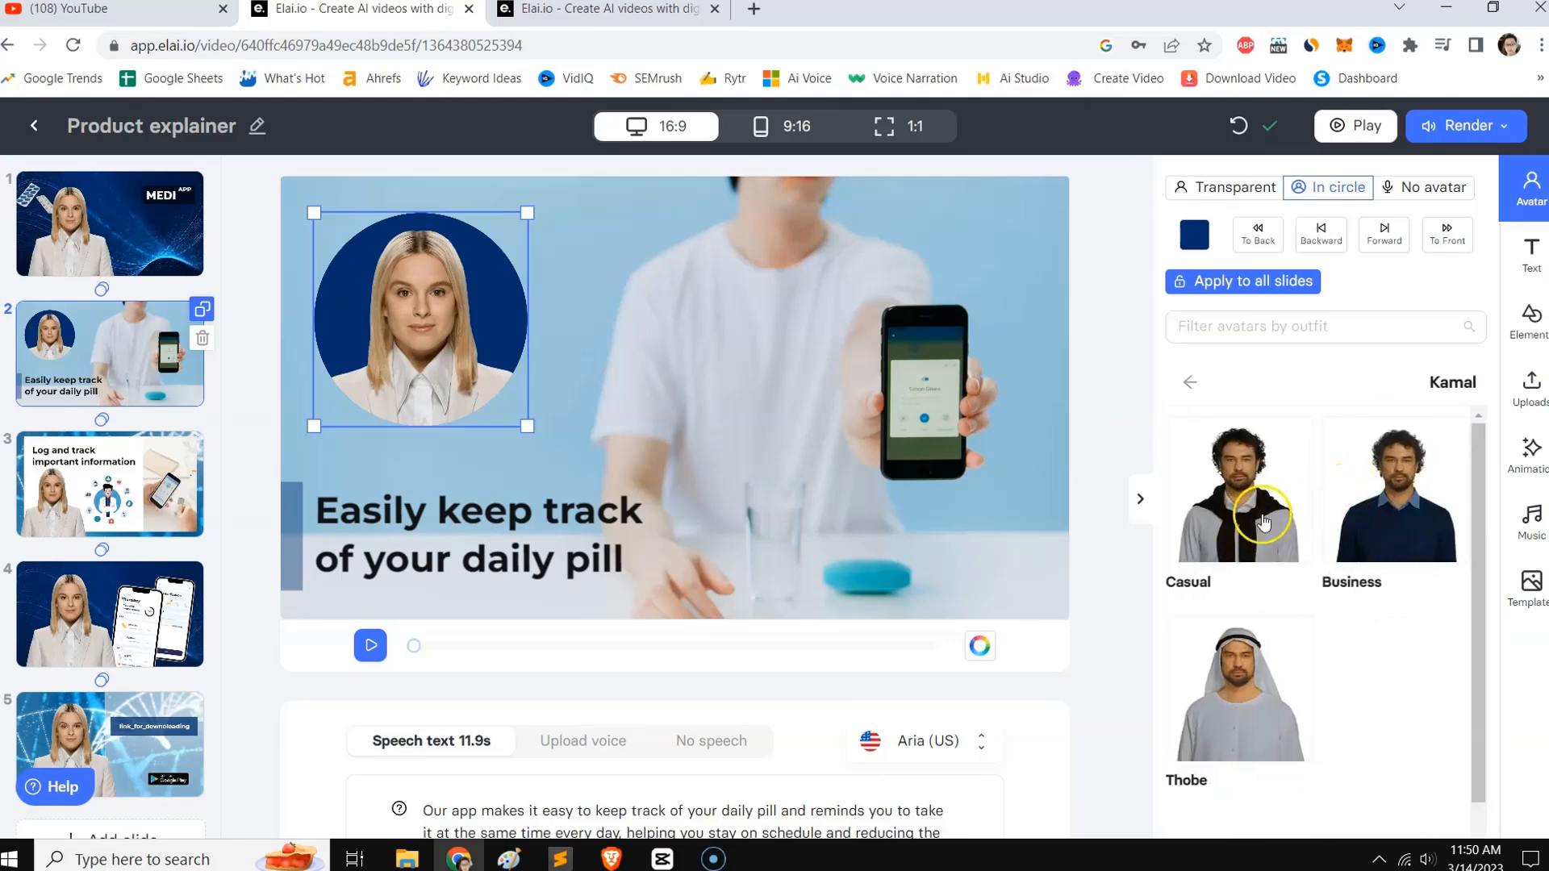
scroll(1255, 549, "down", 1)
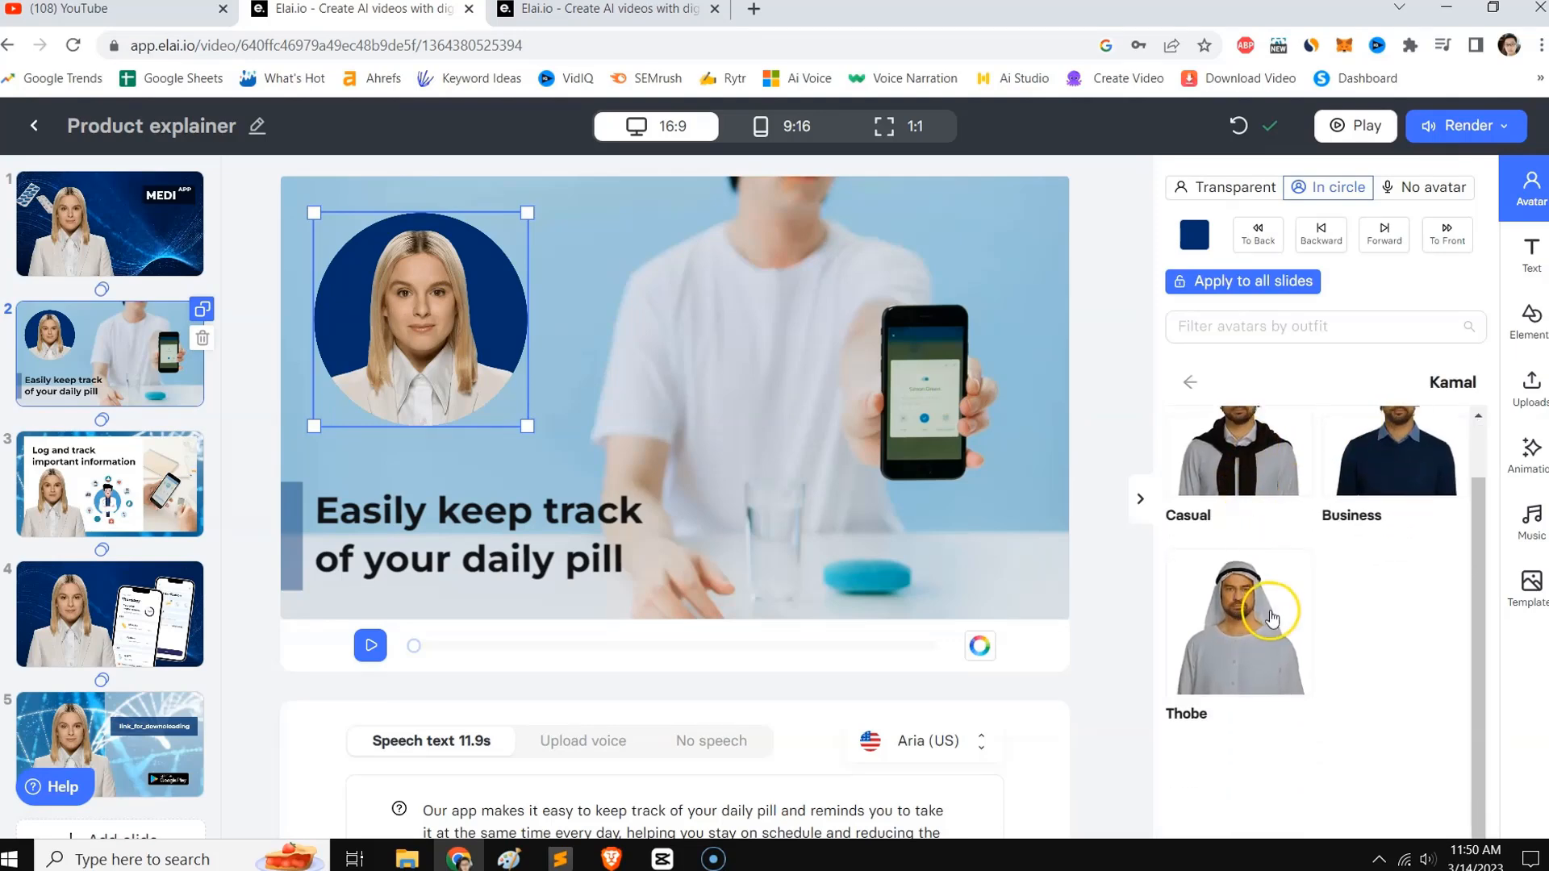
scroll(1270, 618, "up", 1)
left_click(1268, 535)
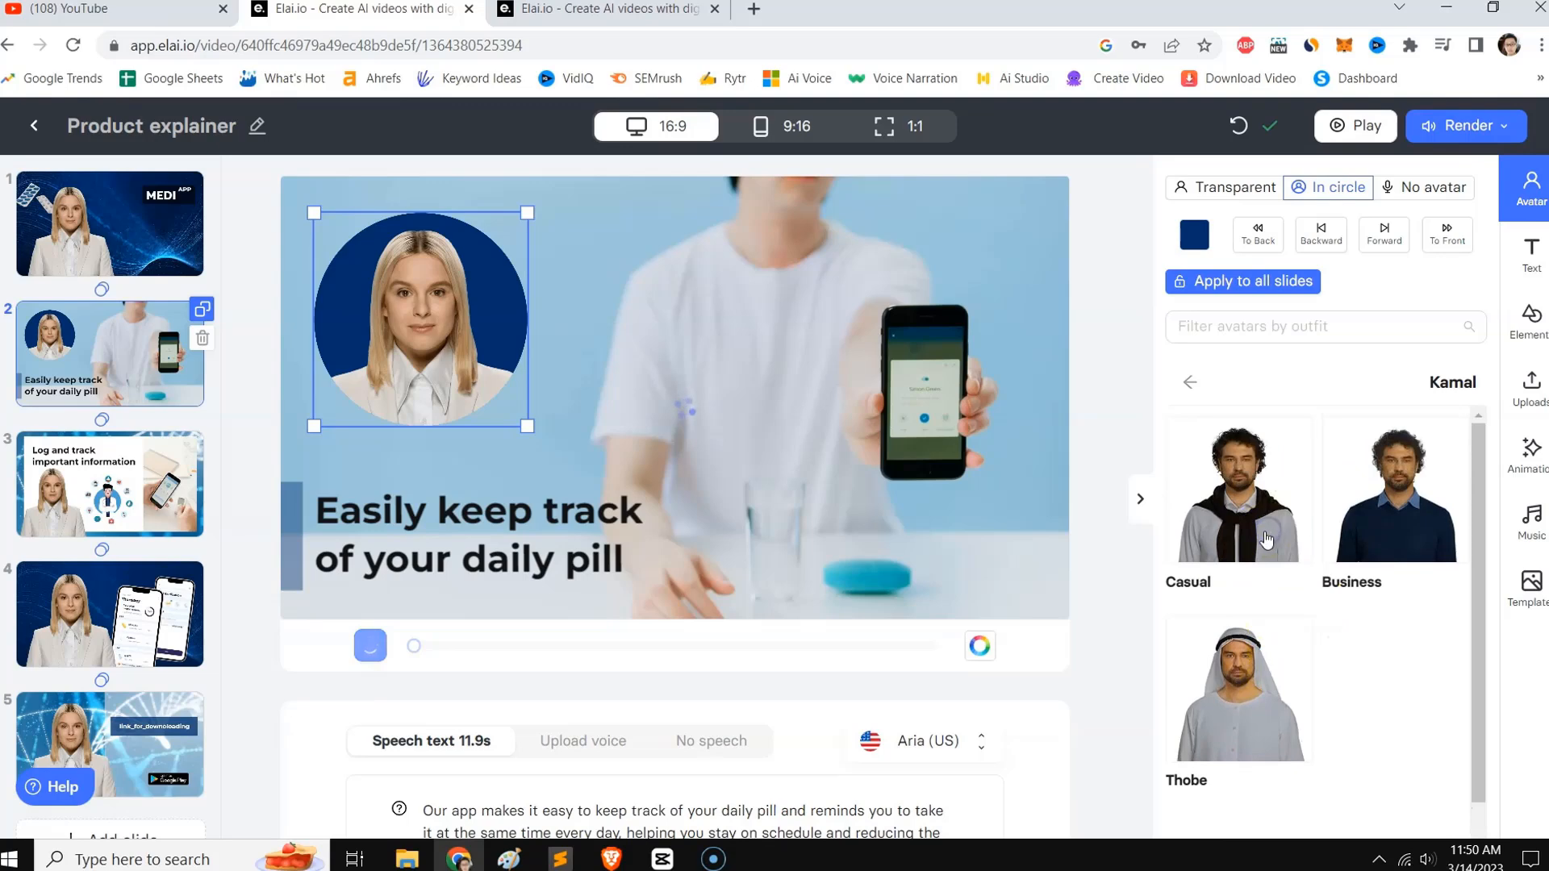
left_click(1397, 533)
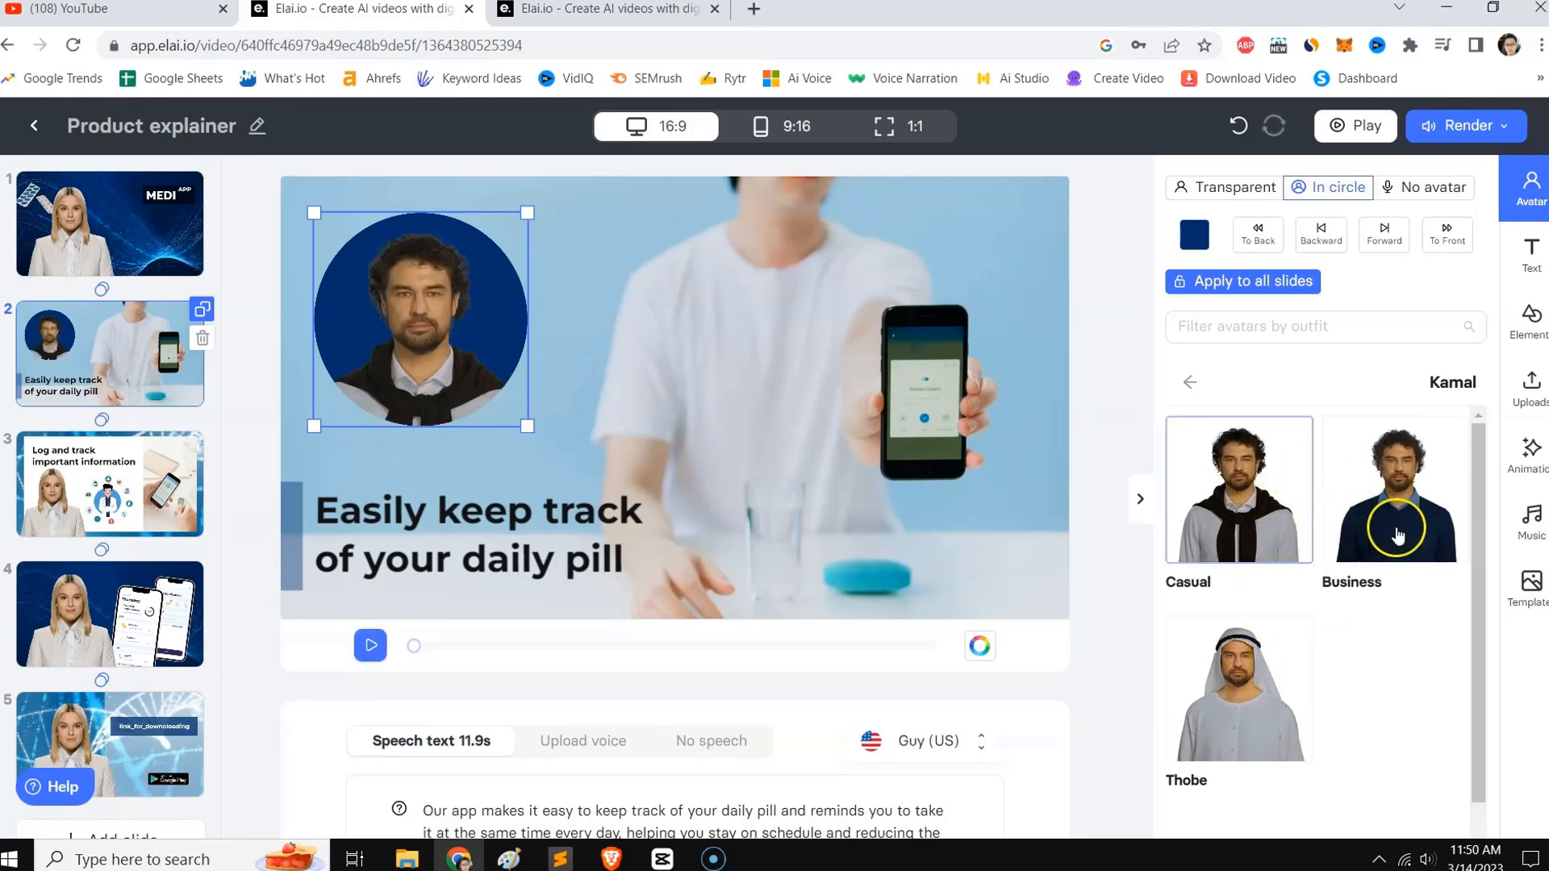
left_click(1396, 533)
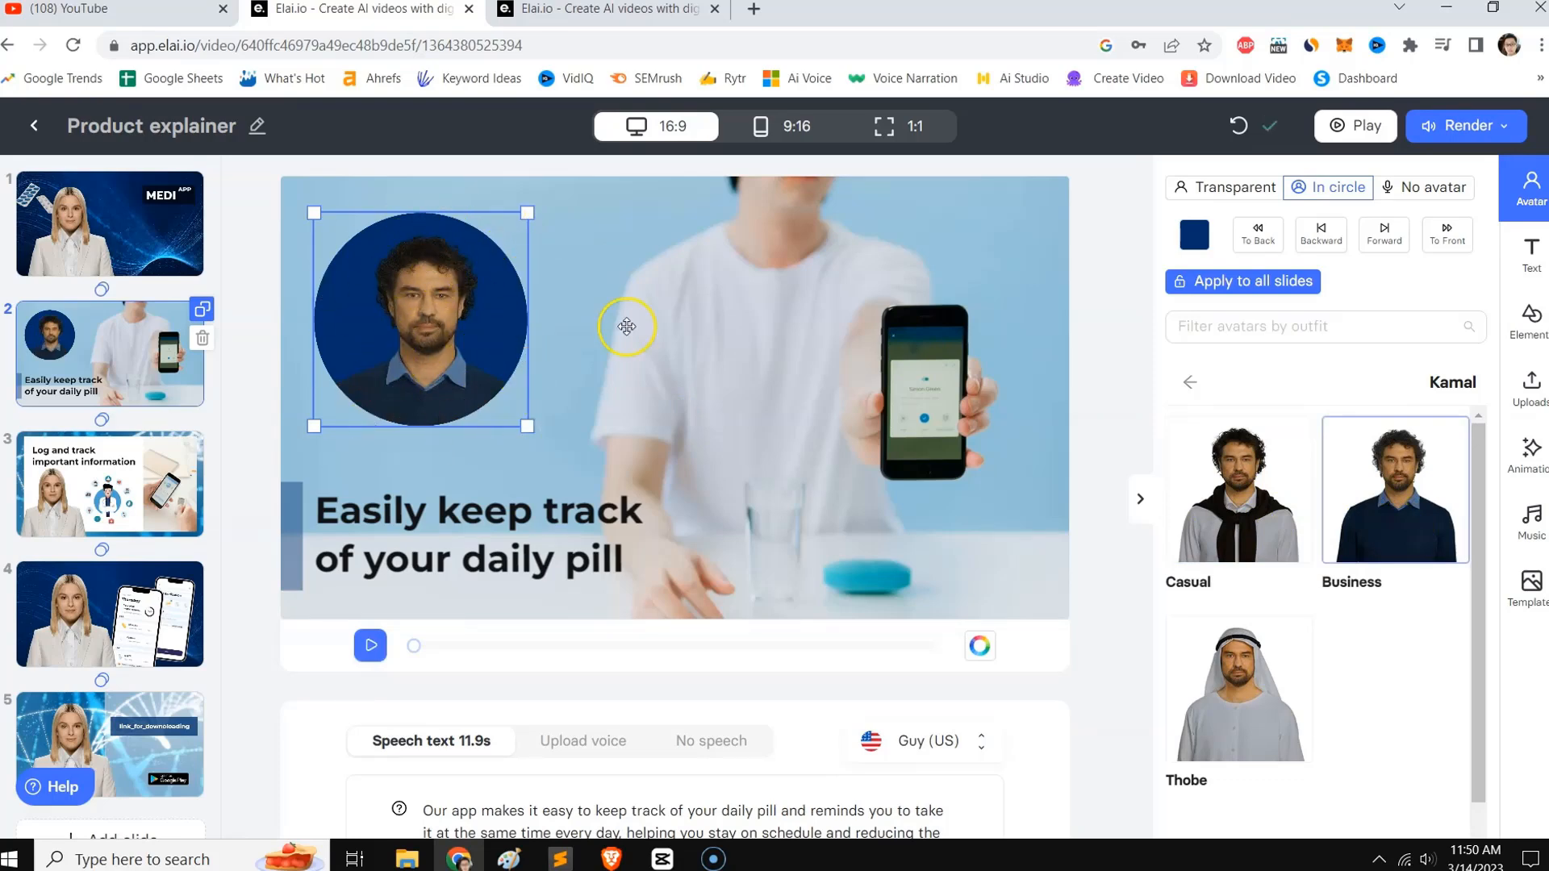
left_click(1191, 382)
Highlight the second slide's whole speech text and open its voice selection.
scroll(422, 698, "down", 1)
left_click(422, 699)
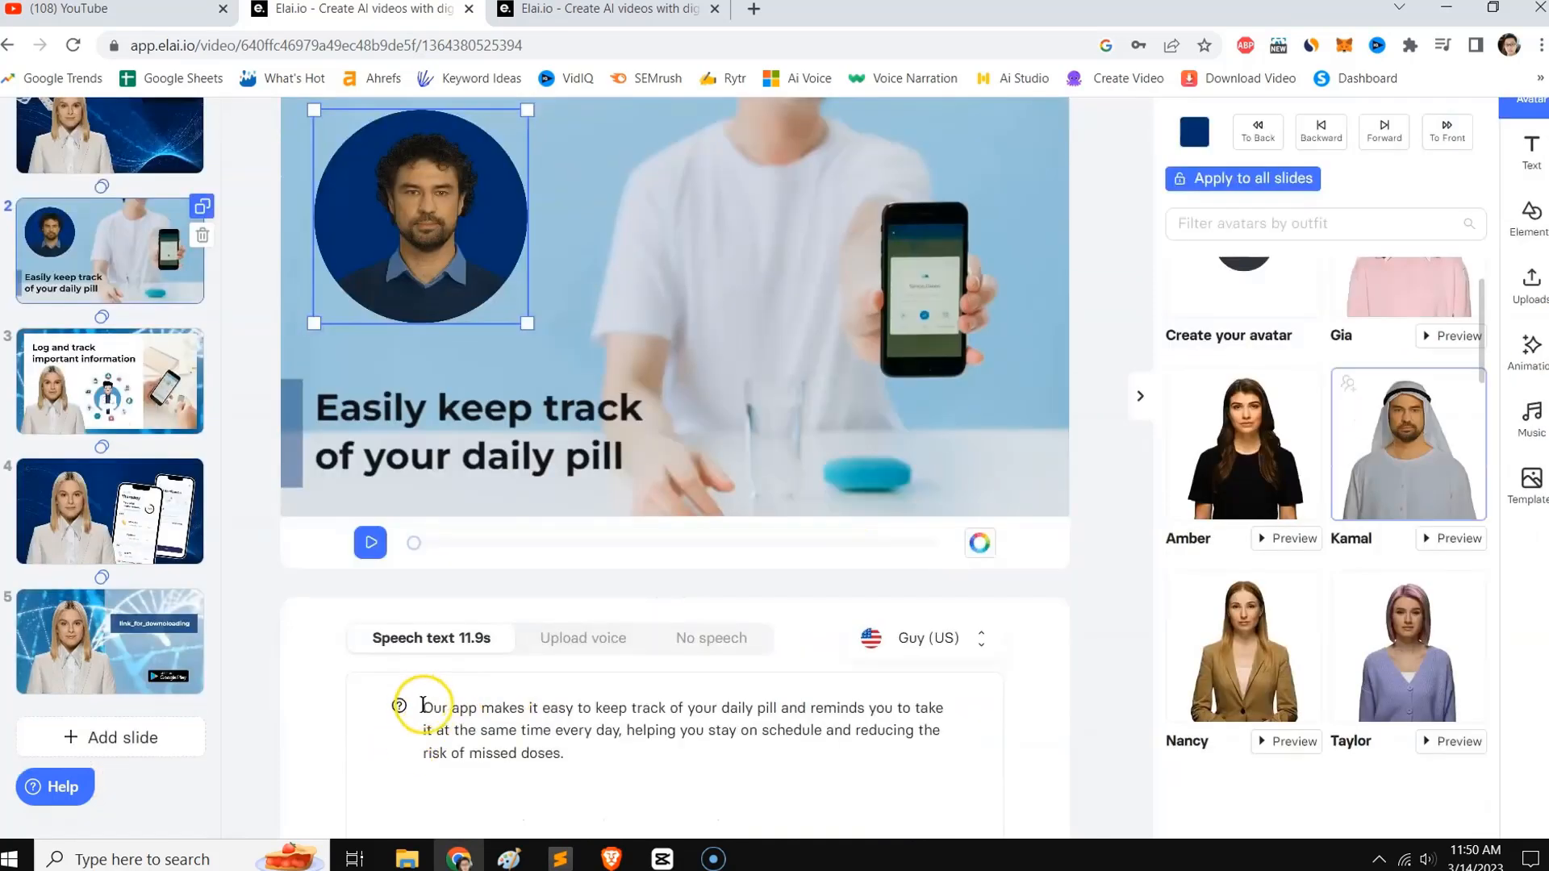
left_click_drag(421, 705, 596, 751)
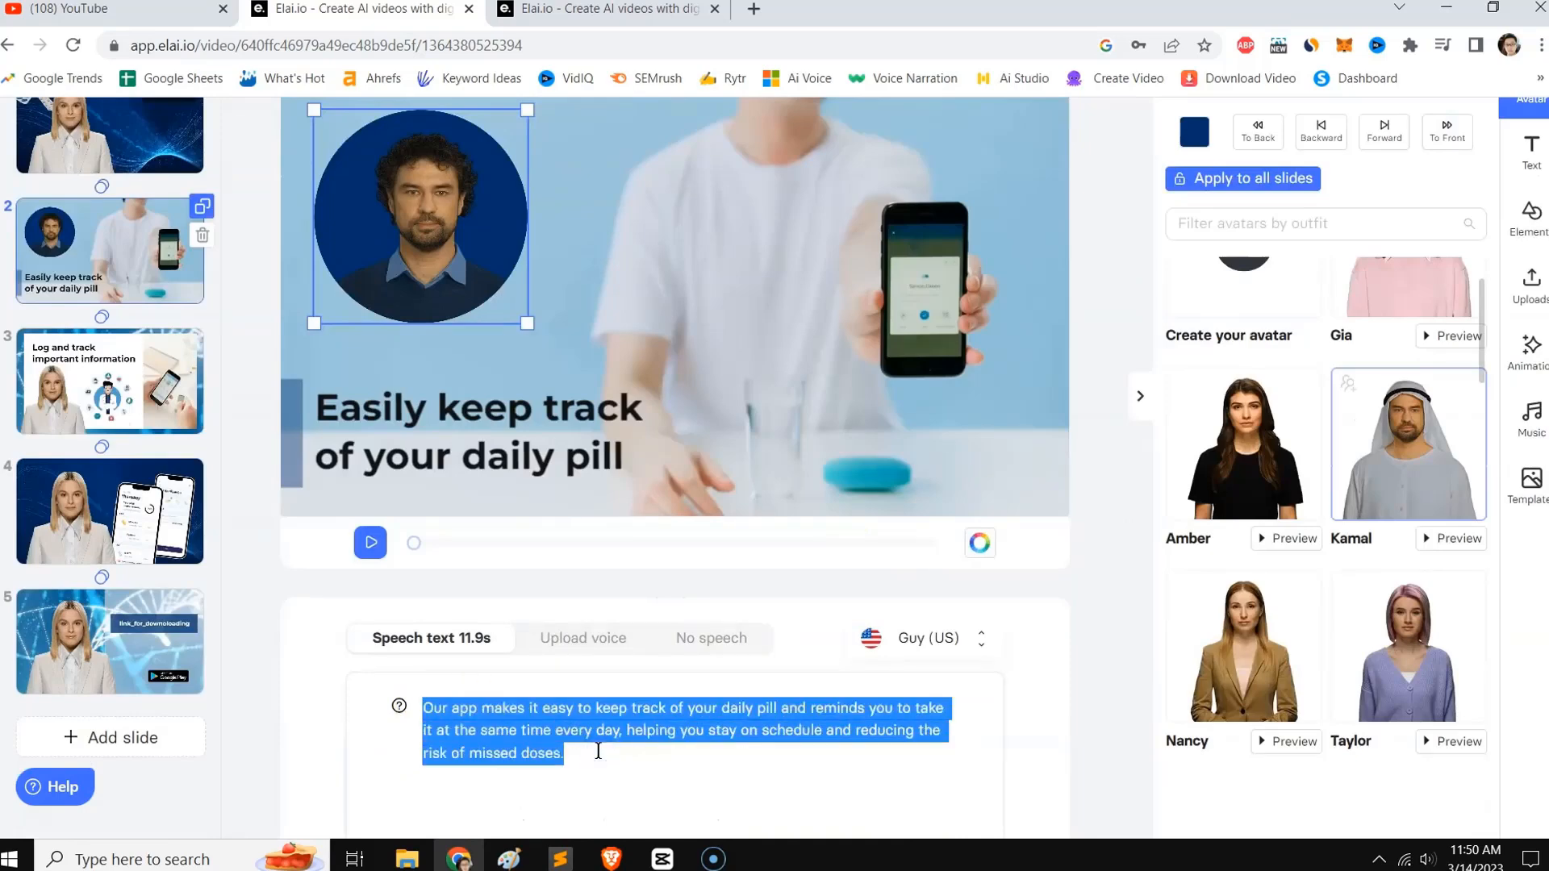
left_click(927, 638)
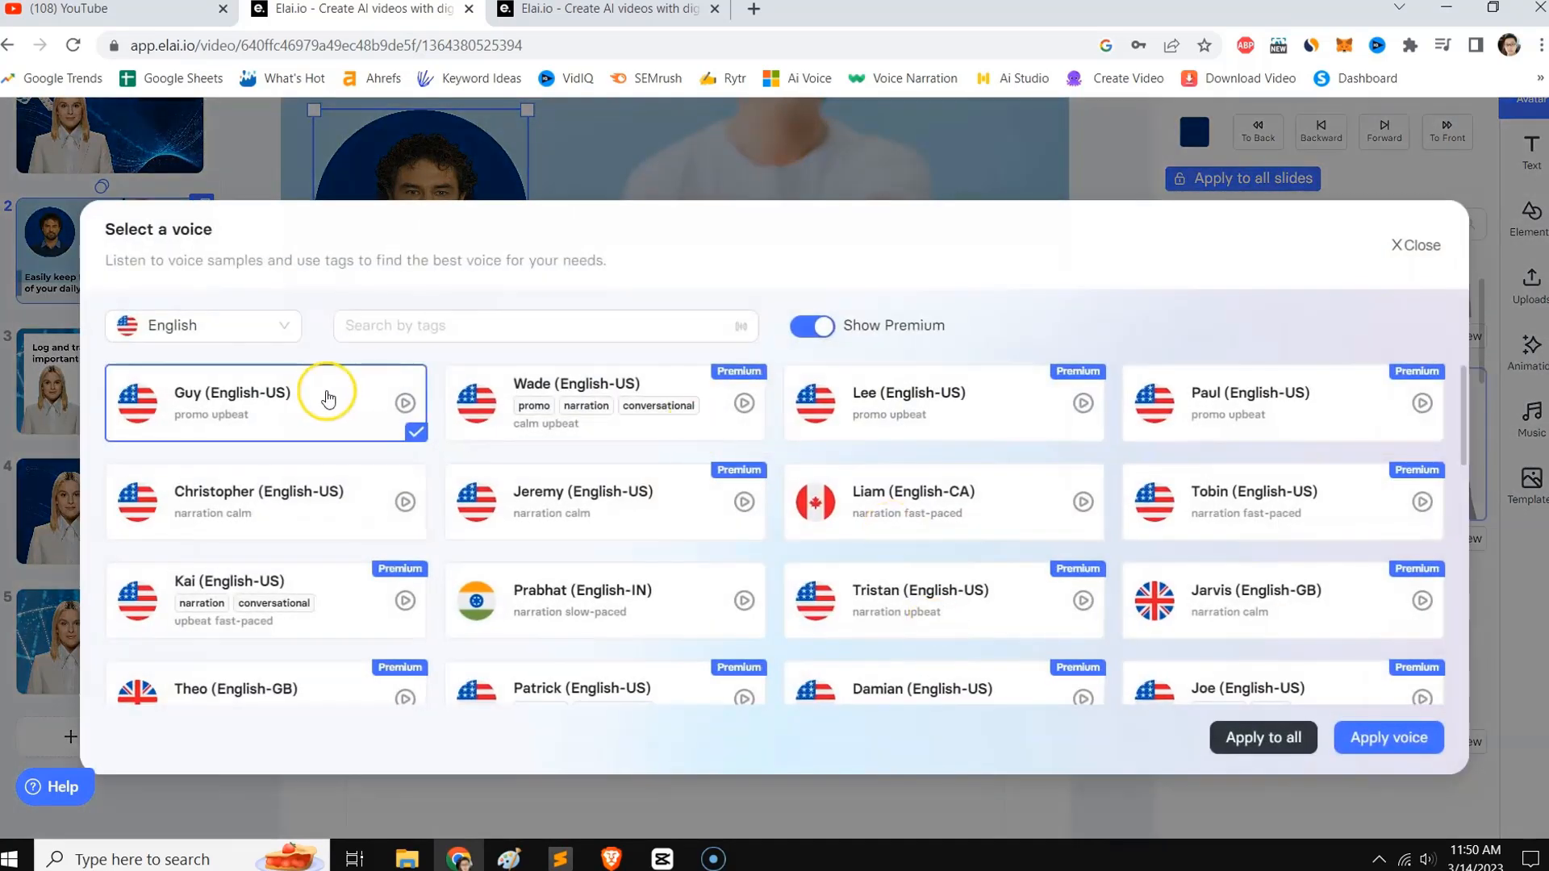
Listen to the Guy, Wade, Lee and Paul voice samples for the second slide's speech.
left_click(405, 403)
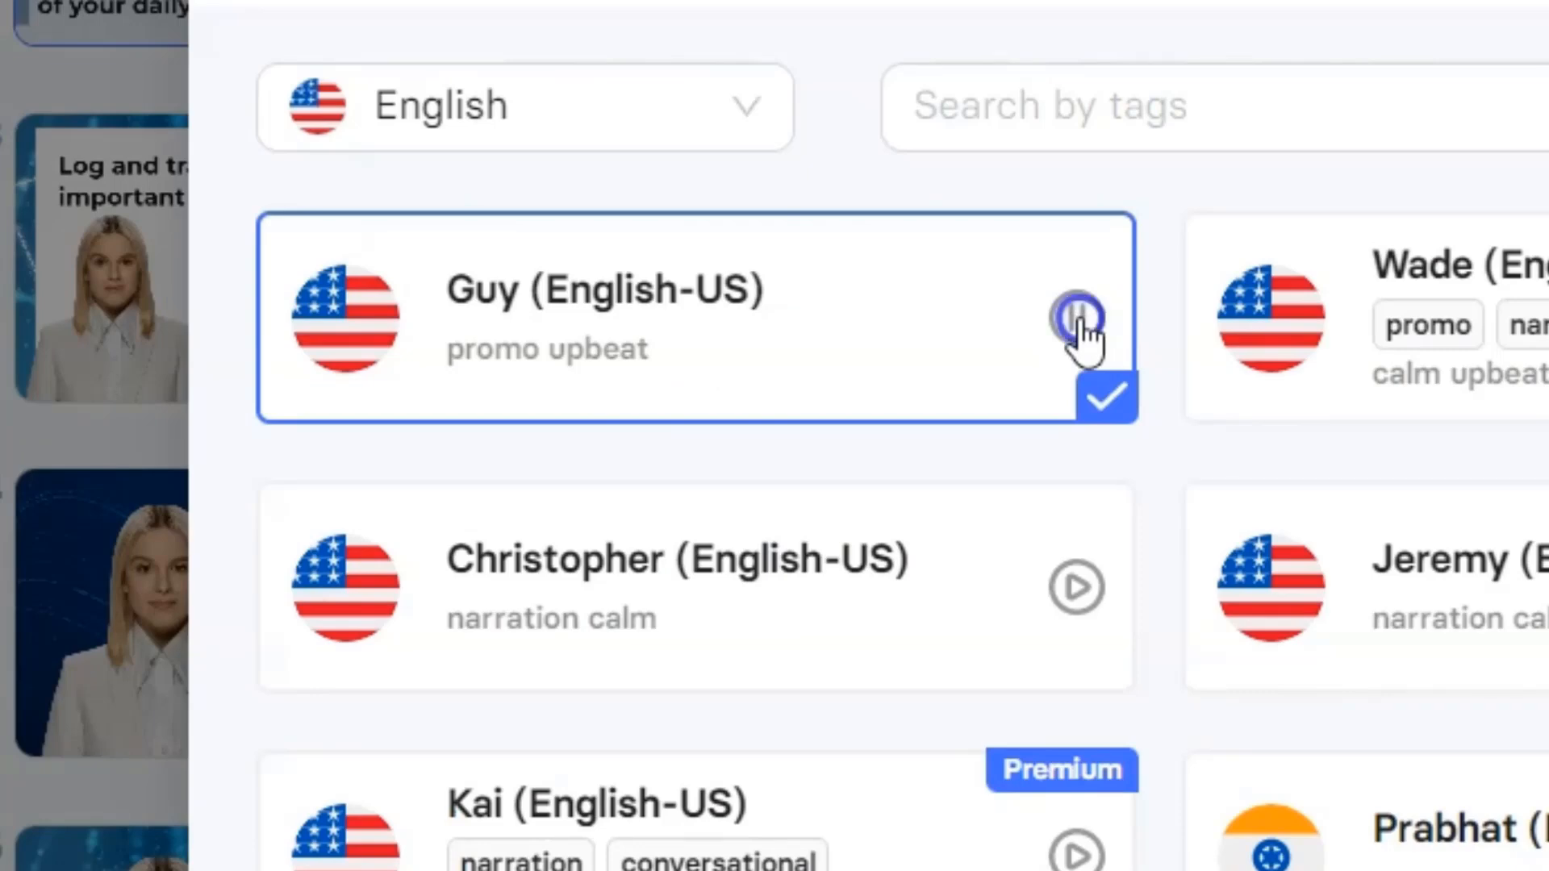
left_click(1078, 318)
left_click(1283, 347)
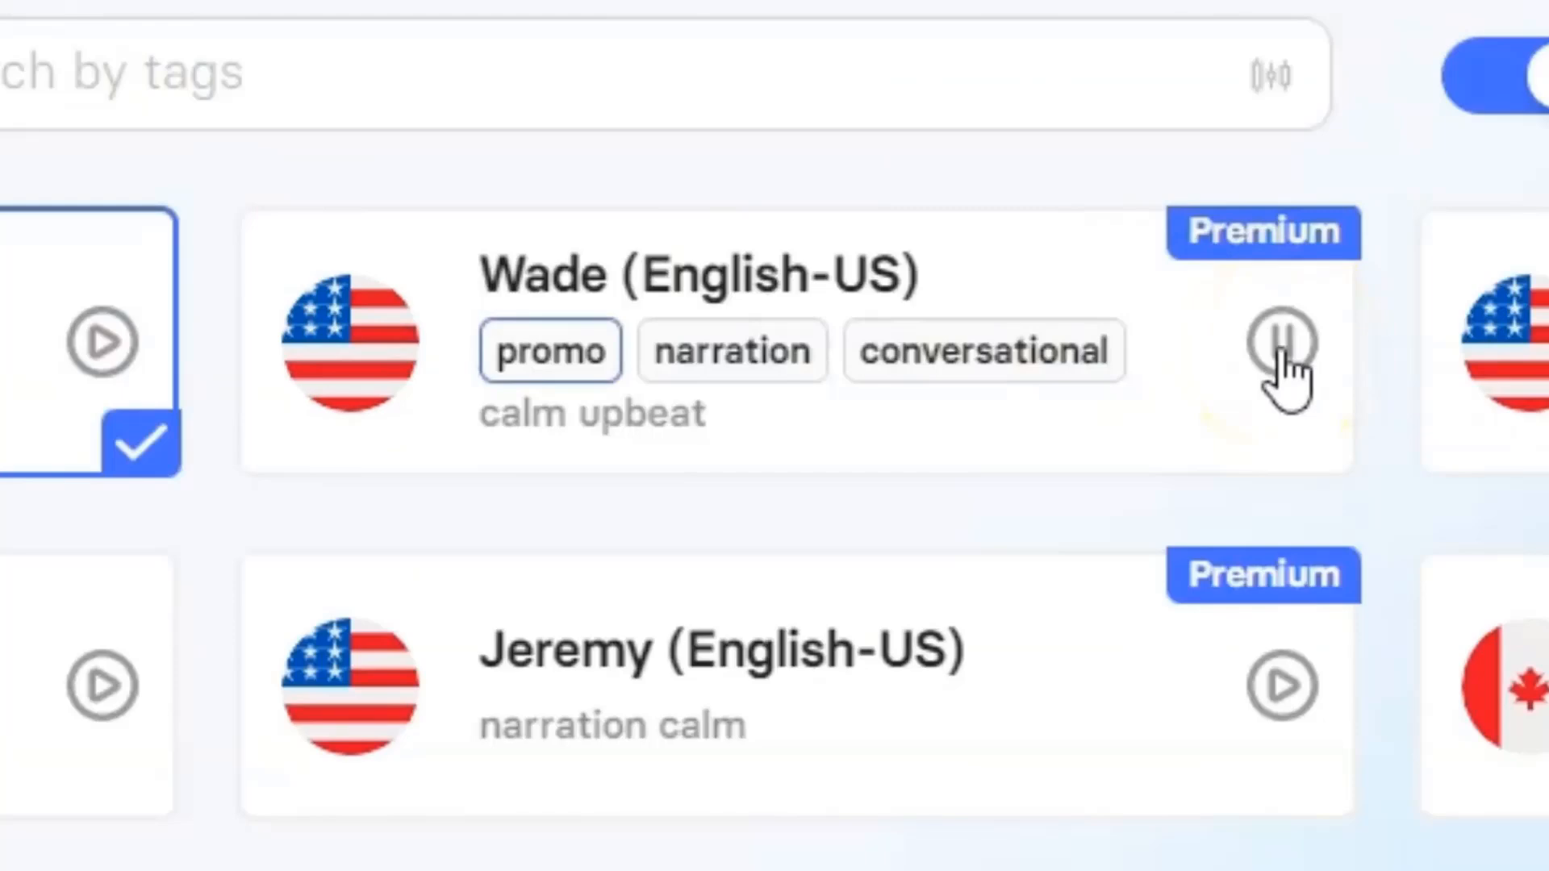
left_click(1282, 343)
left_click(1221, 375)
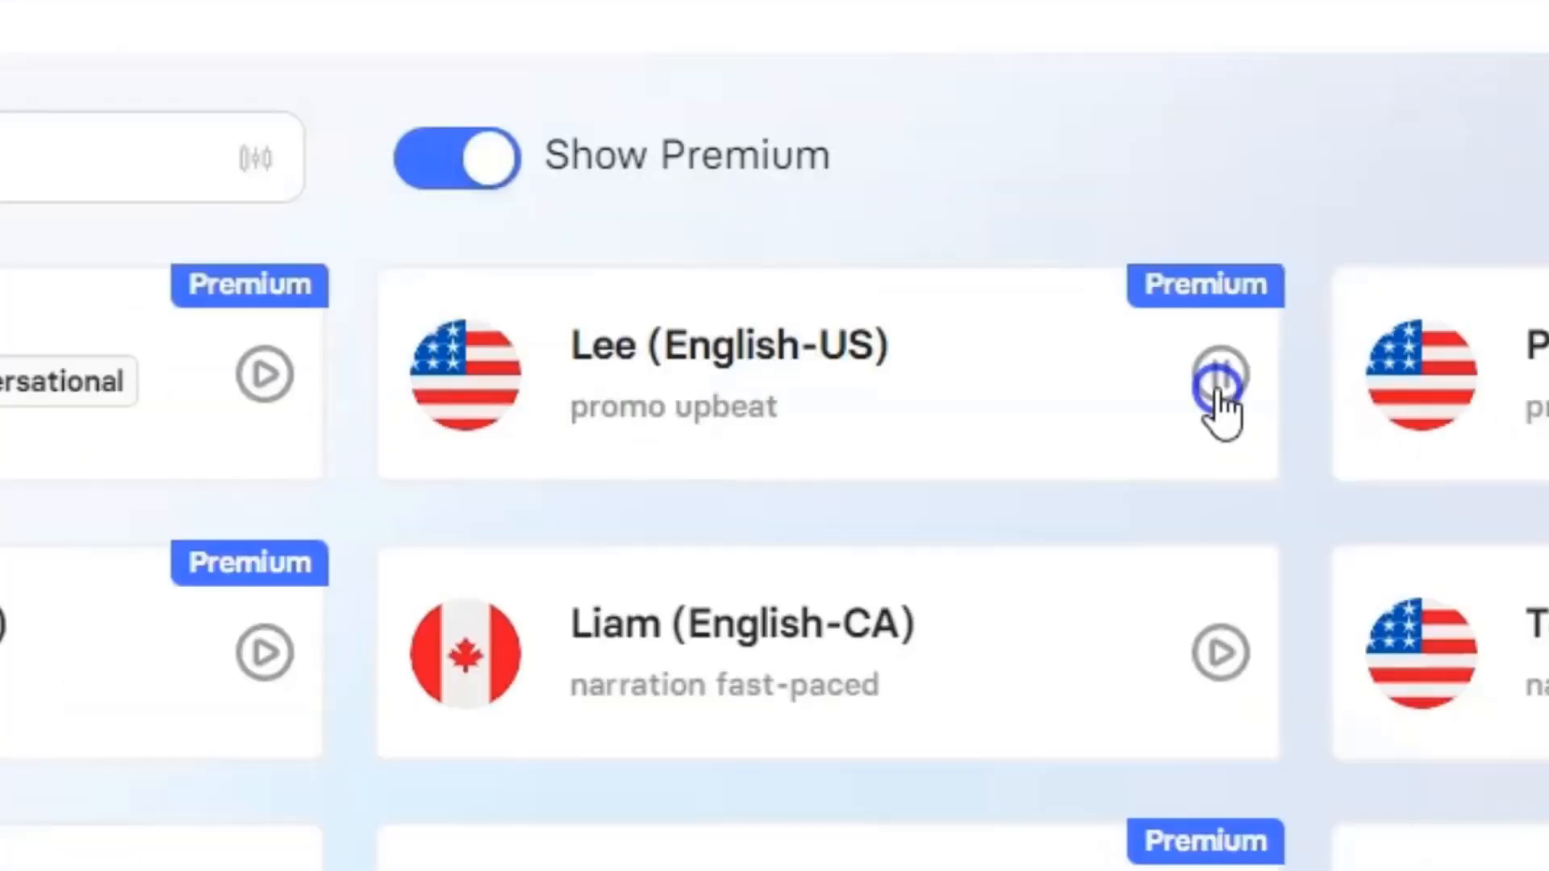
left_click(1216, 391)
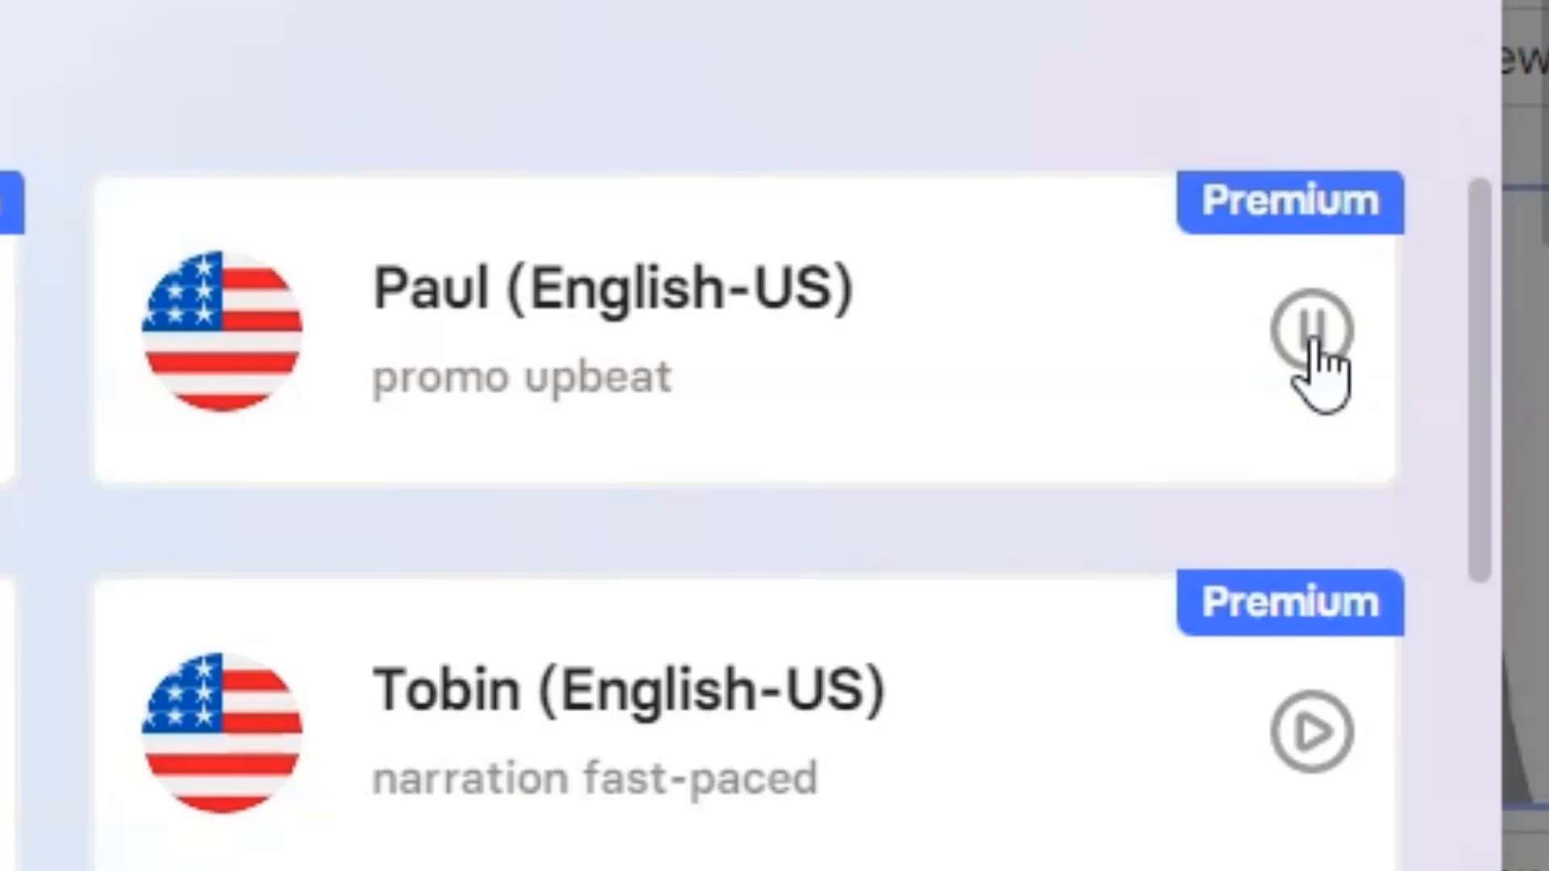
left_click(1312, 341)
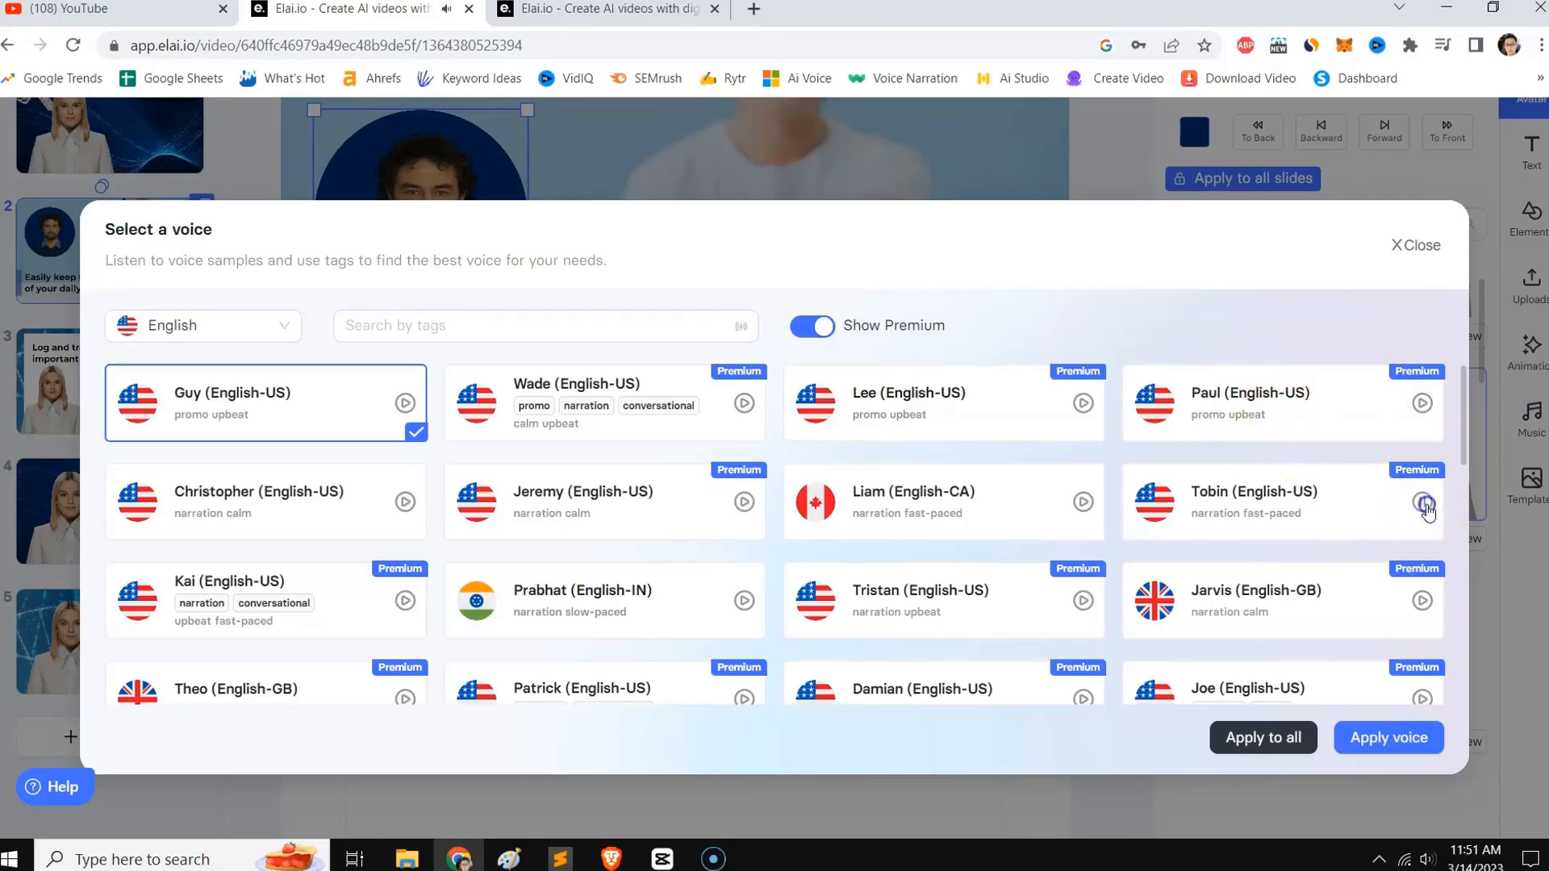
Listen to the Jeremy voice sample, apply the Christopher (English-US) voice to the second slide and play its speech preview.
left_click(759, 498)
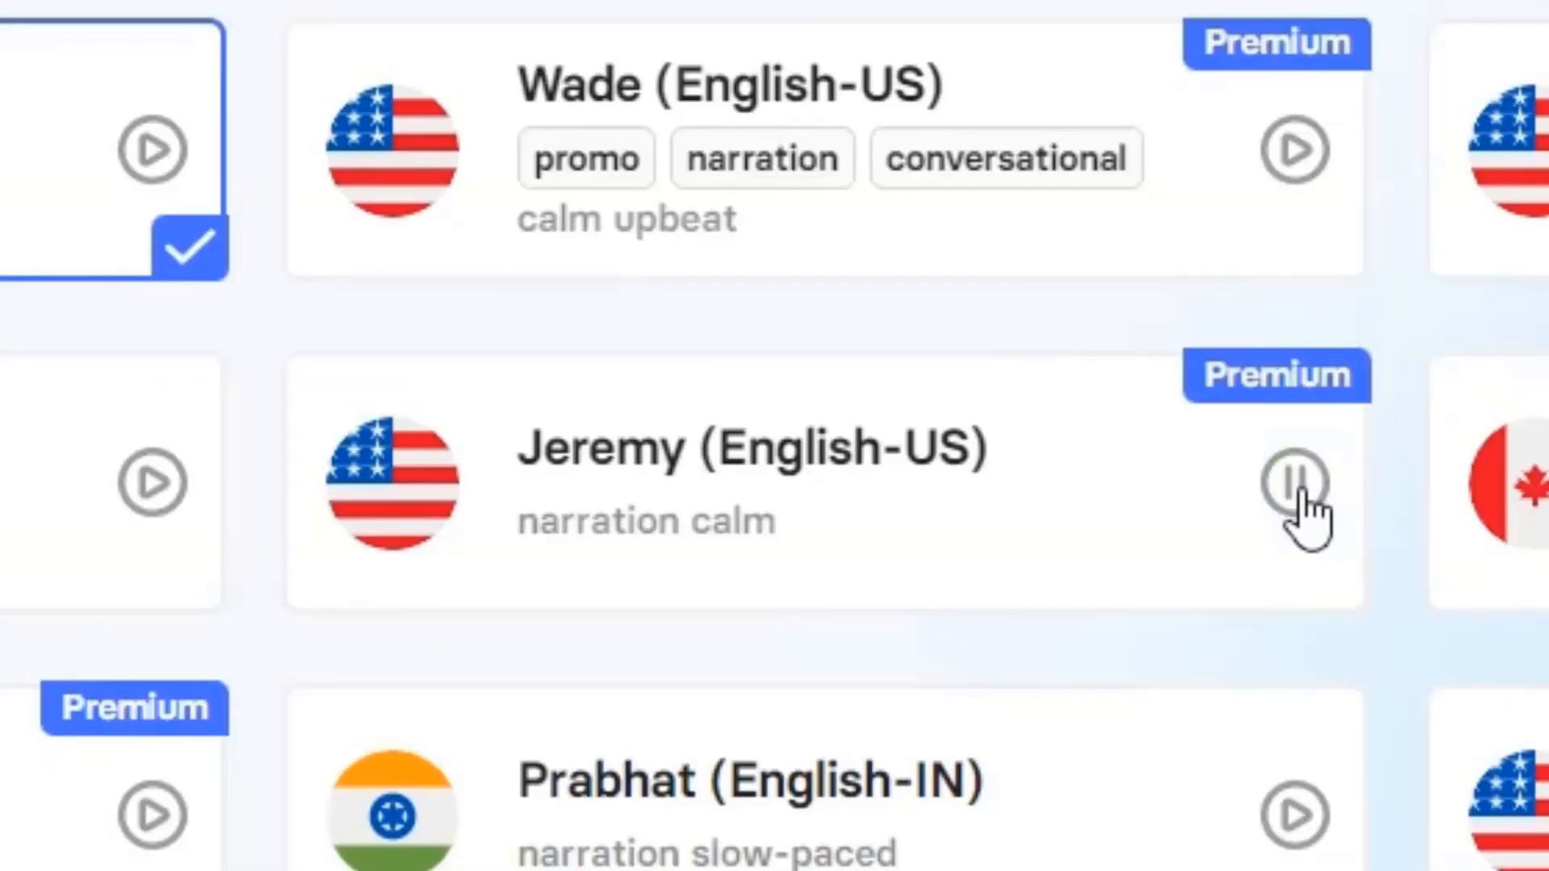
left_click(1299, 491)
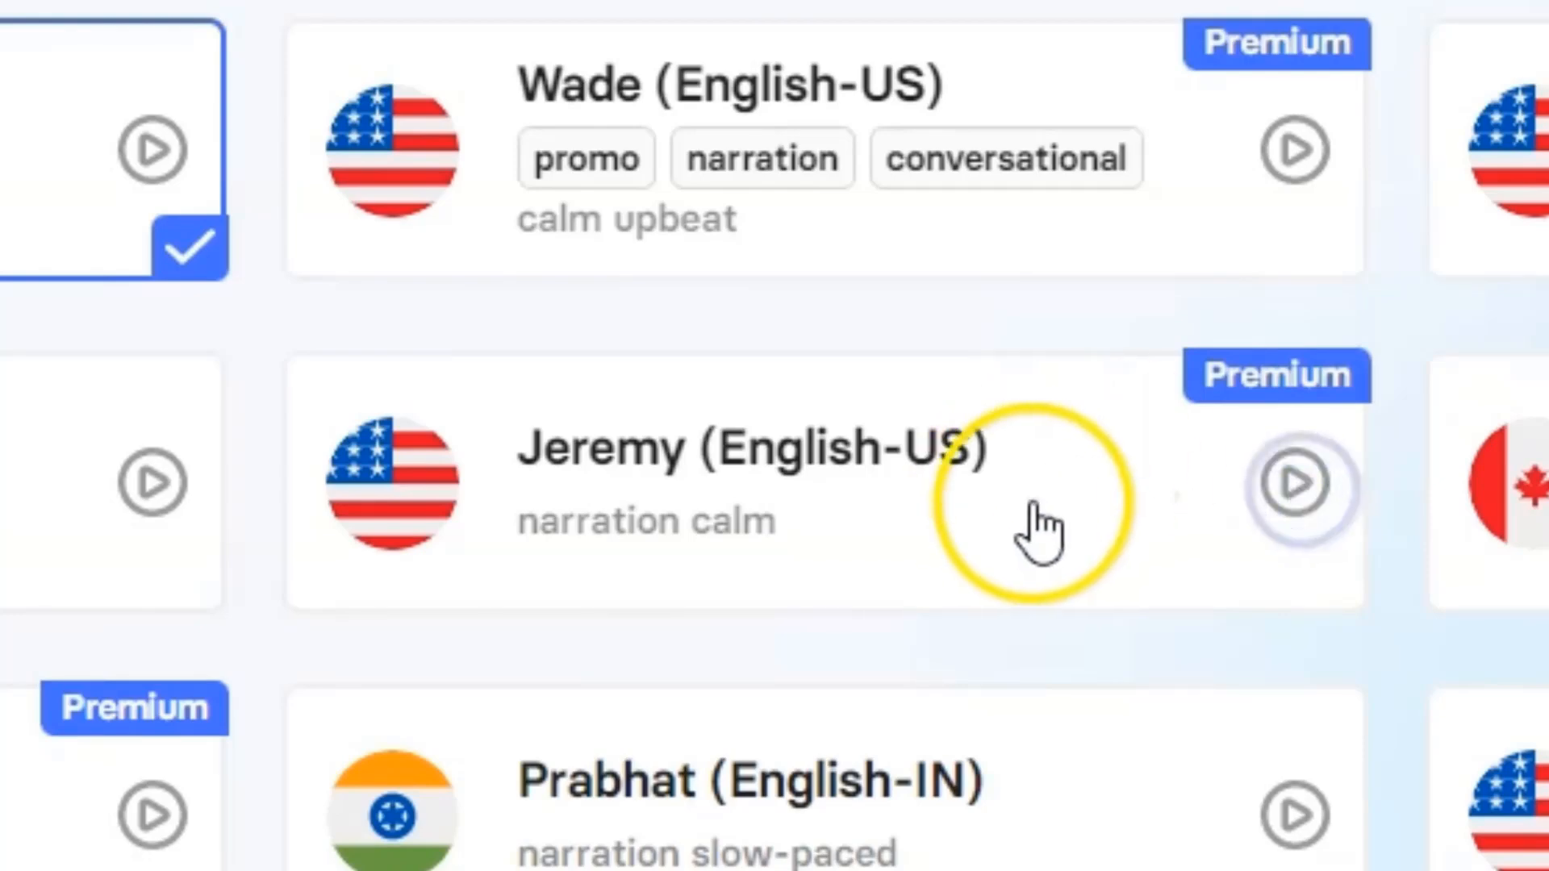
left_click(903, 512)
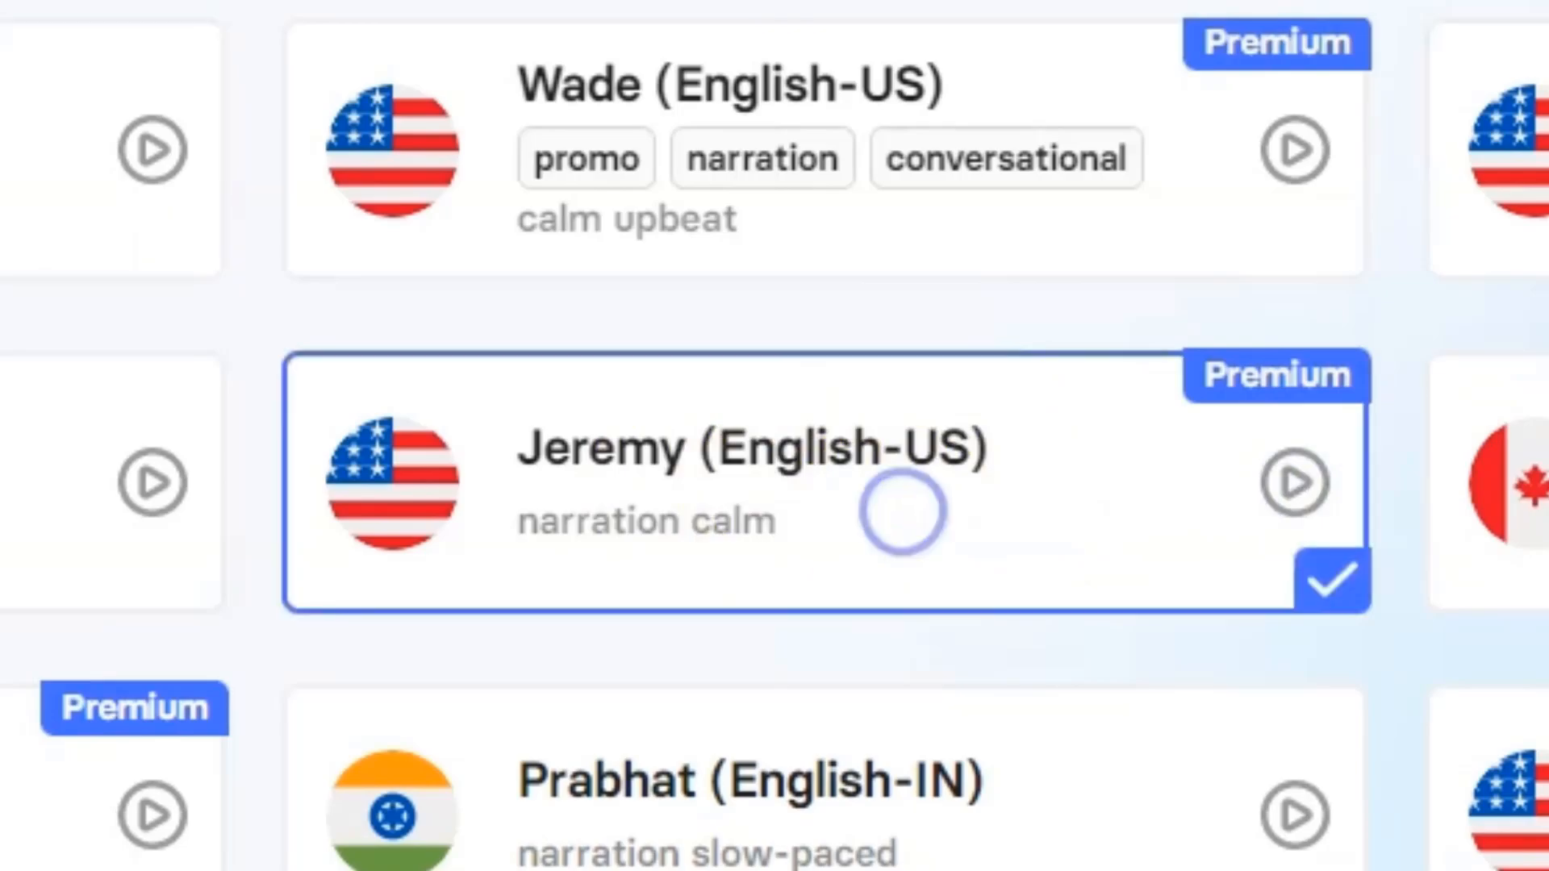
left_click(145, 500)
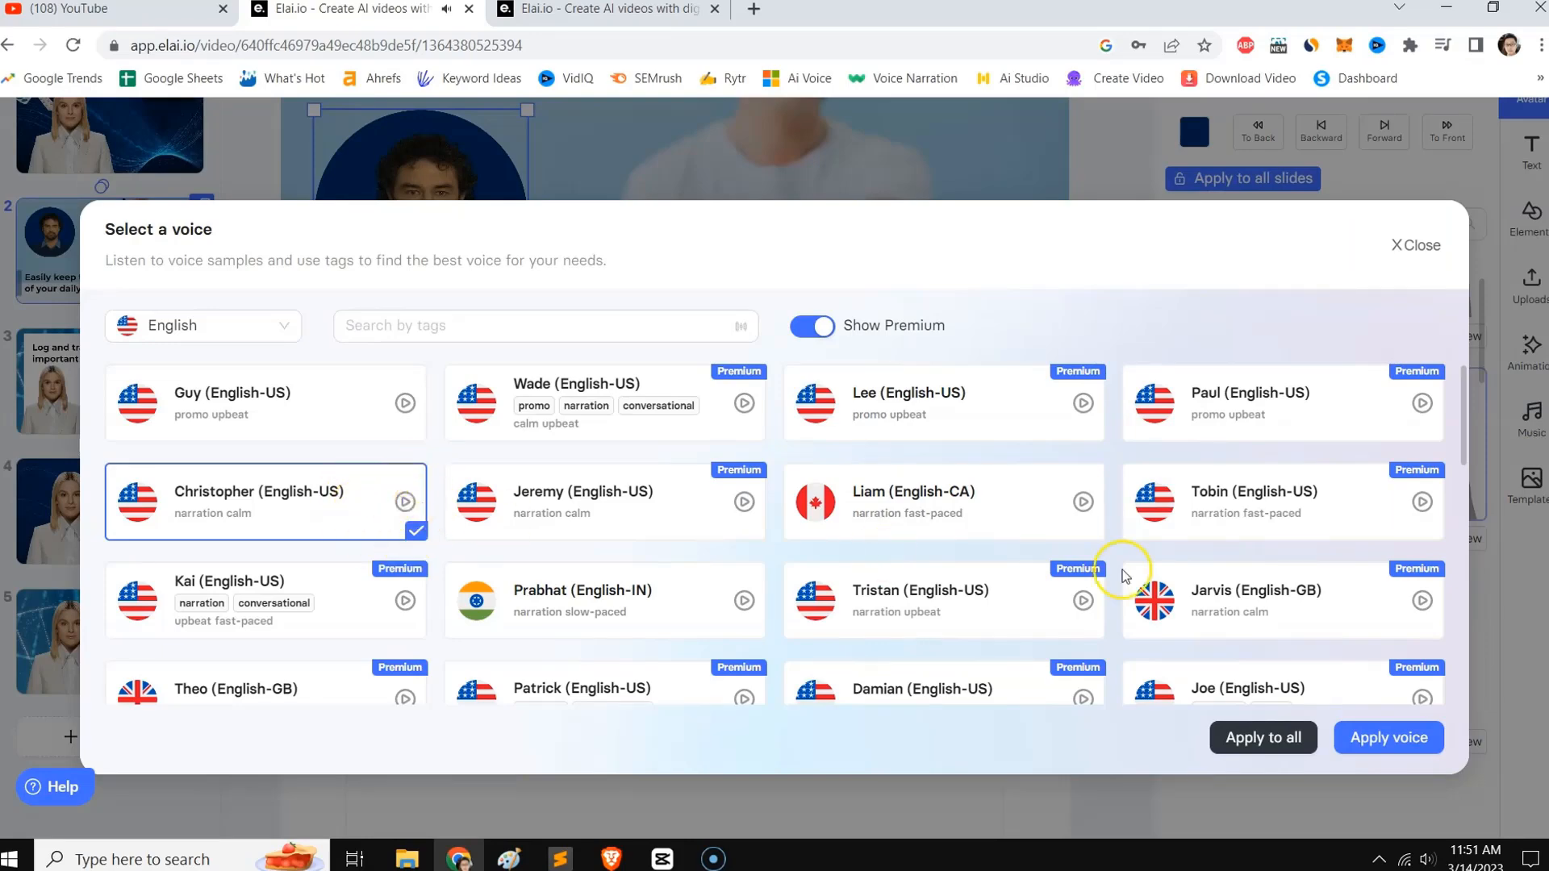
left_click(1383, 735)
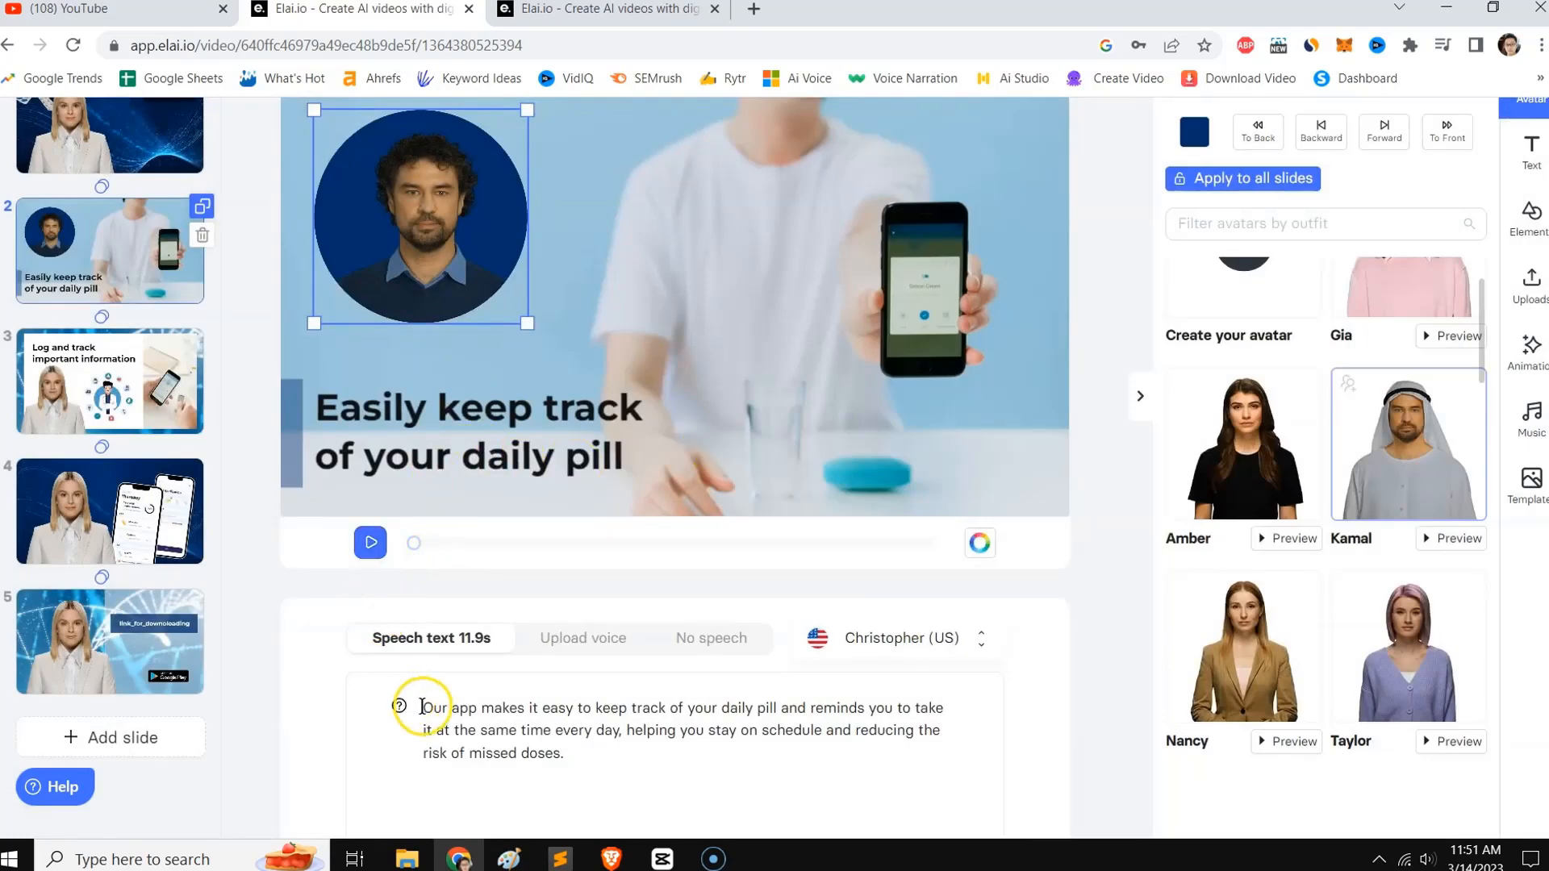
left_click(371, 543)
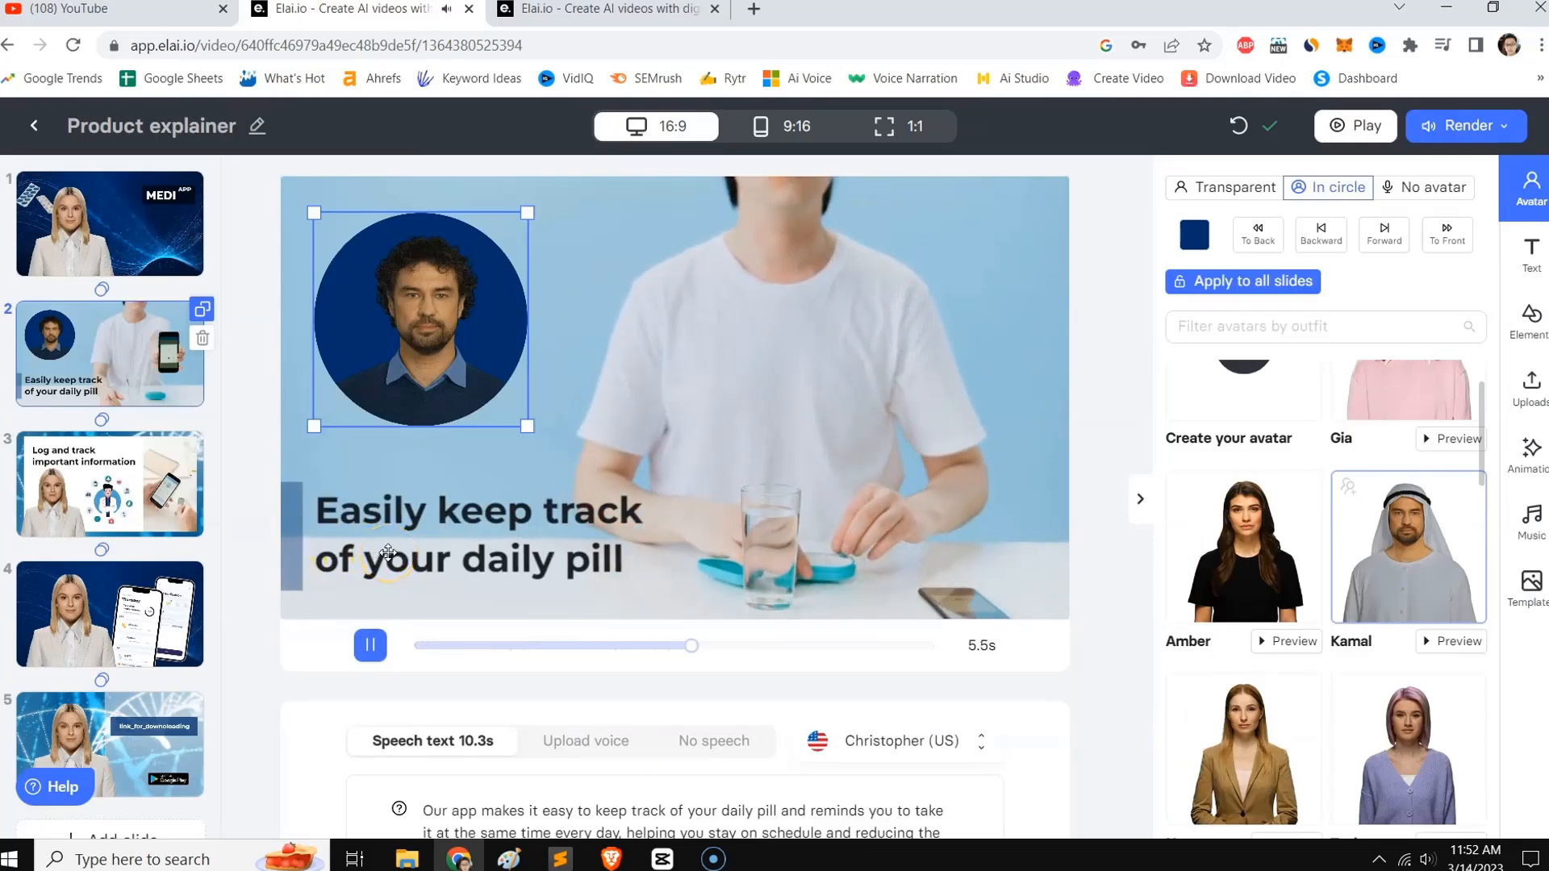
scroll(388, 551, "down", 1)
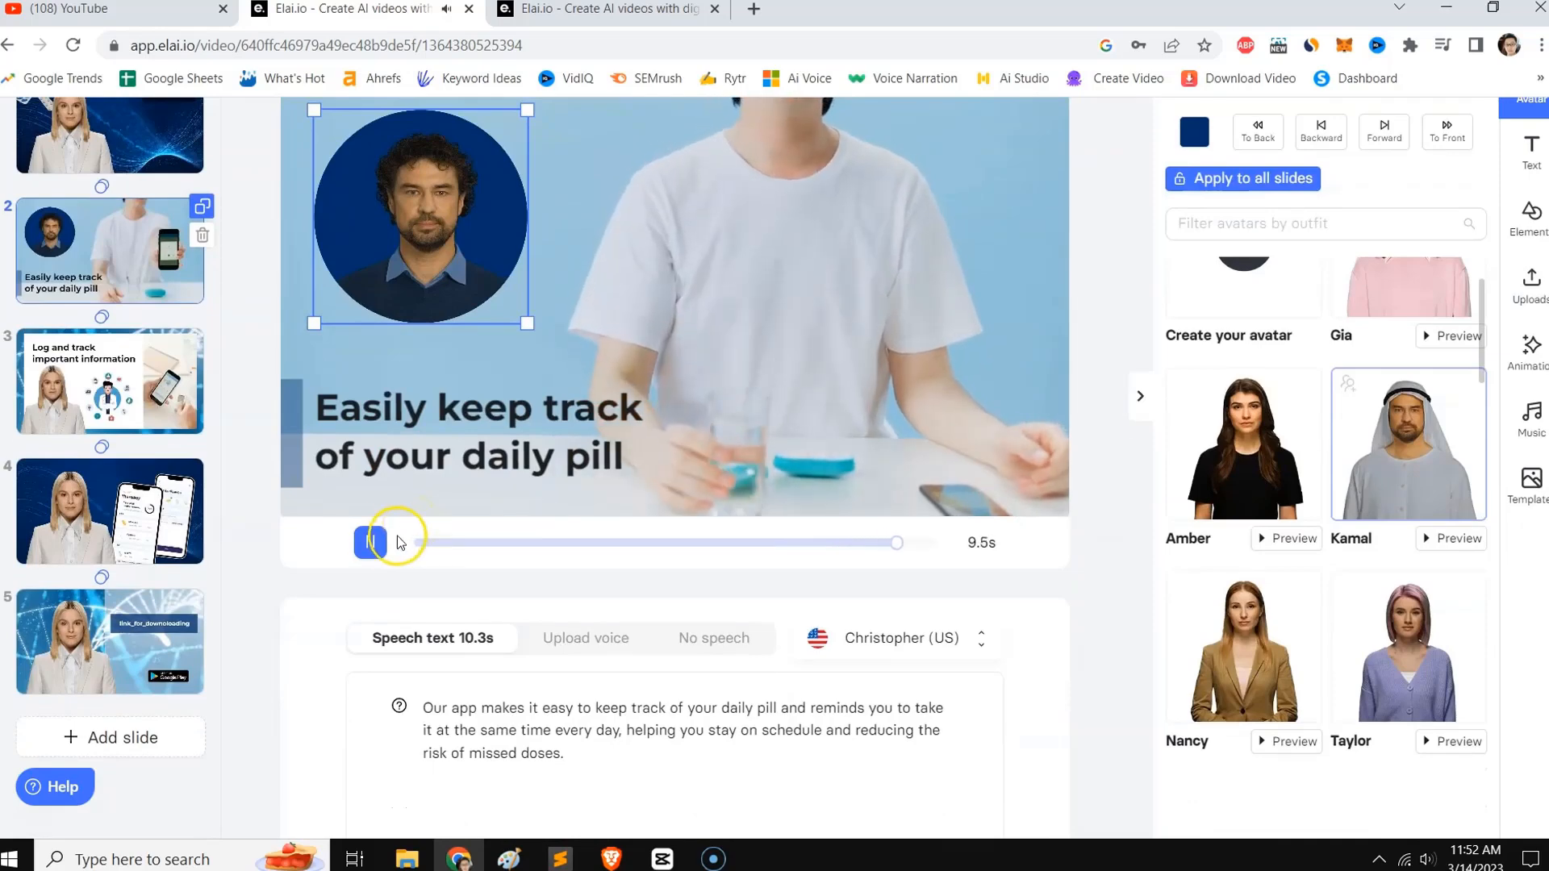
Try the Upload voice and No speech options on the second slide, and undo back to its speech text and avatar.
left_click(573, 638)
scroll(588, 643, "down", 1)
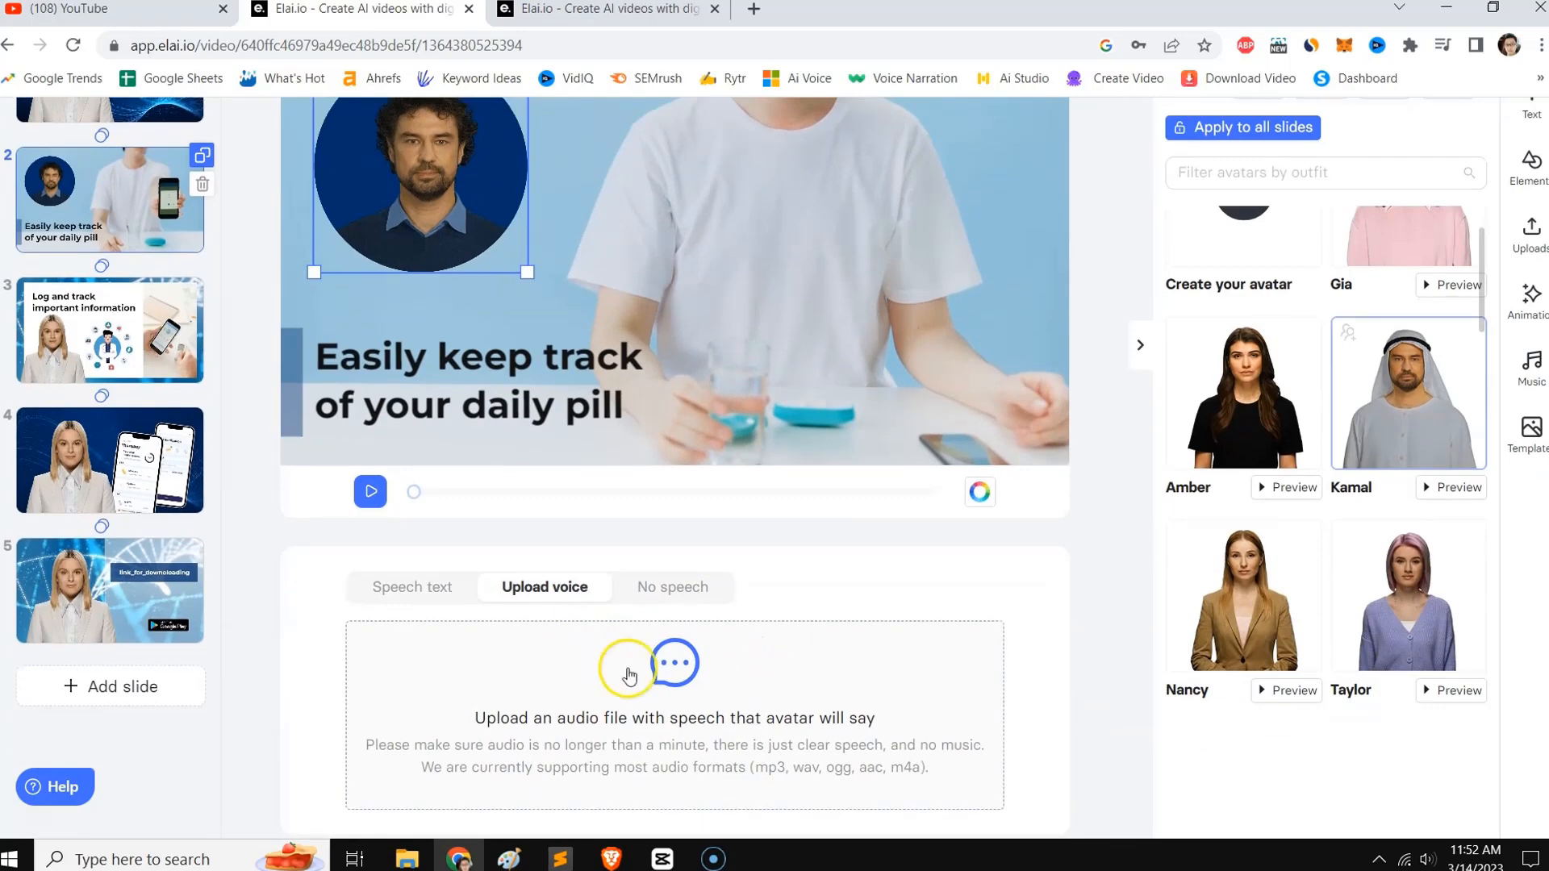
left_click(645, 596)
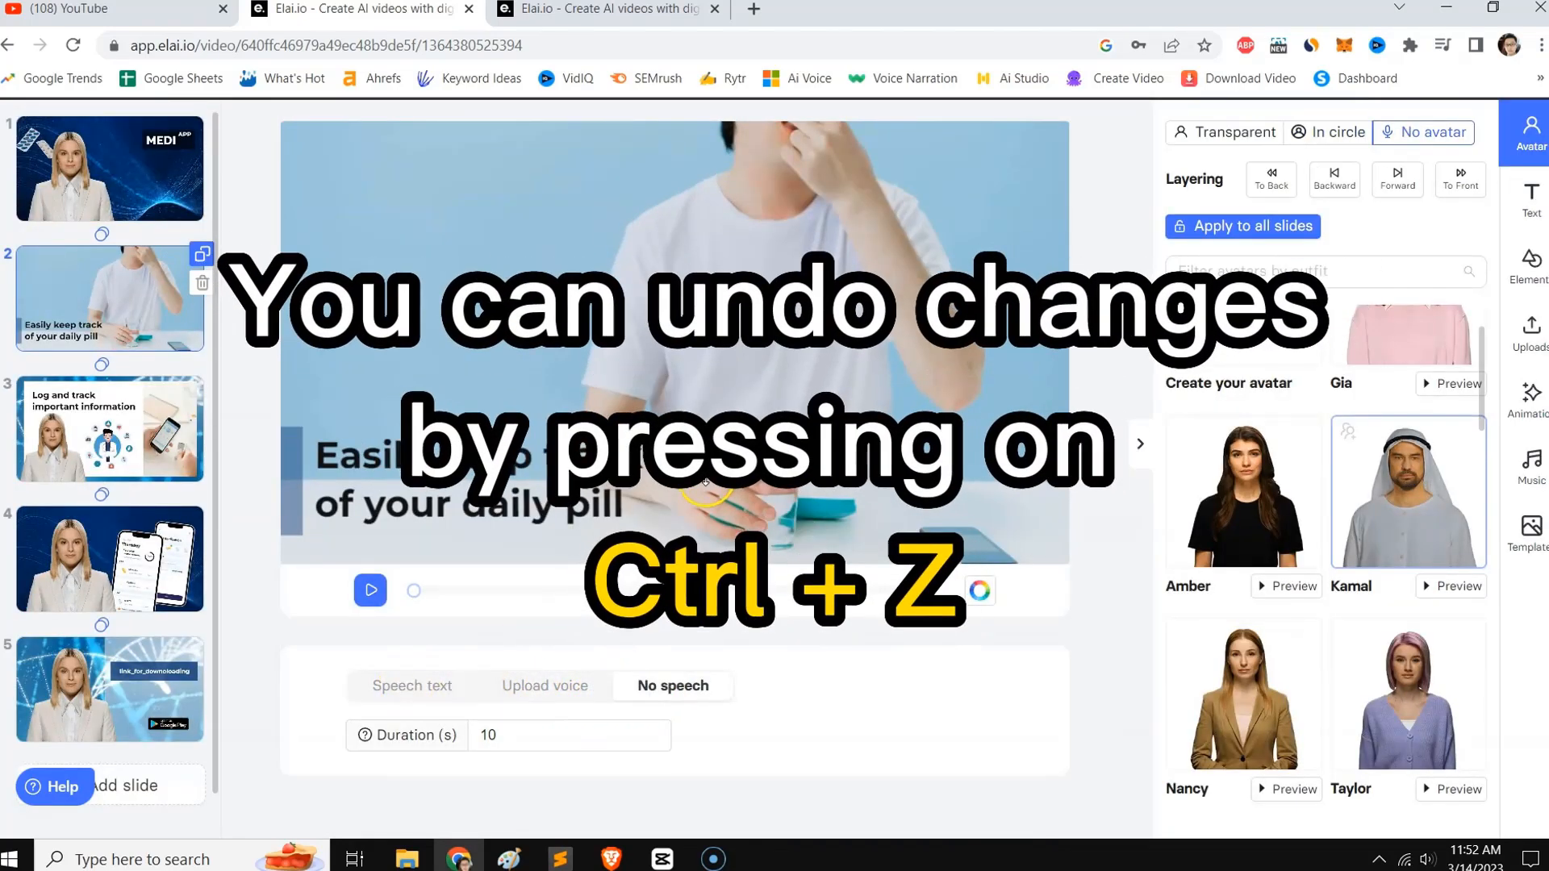
key("ctrl+z")
key("ctrl+z")
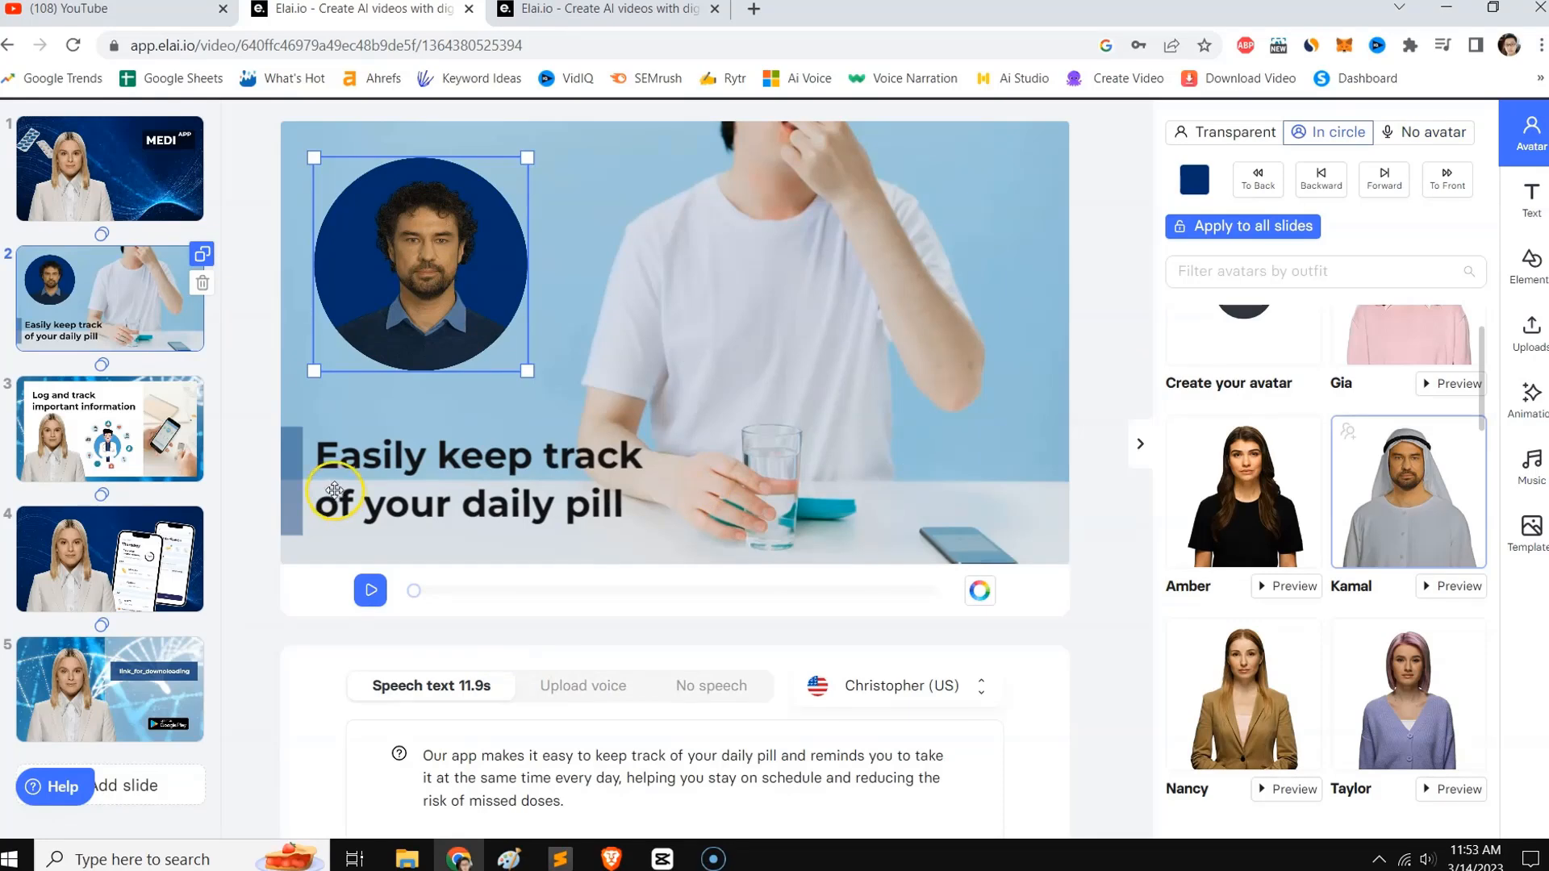
Open the first slide and play its preview with the speech and element animations.
left_click(106, 191)
scroll(432, 682, "down", 1)
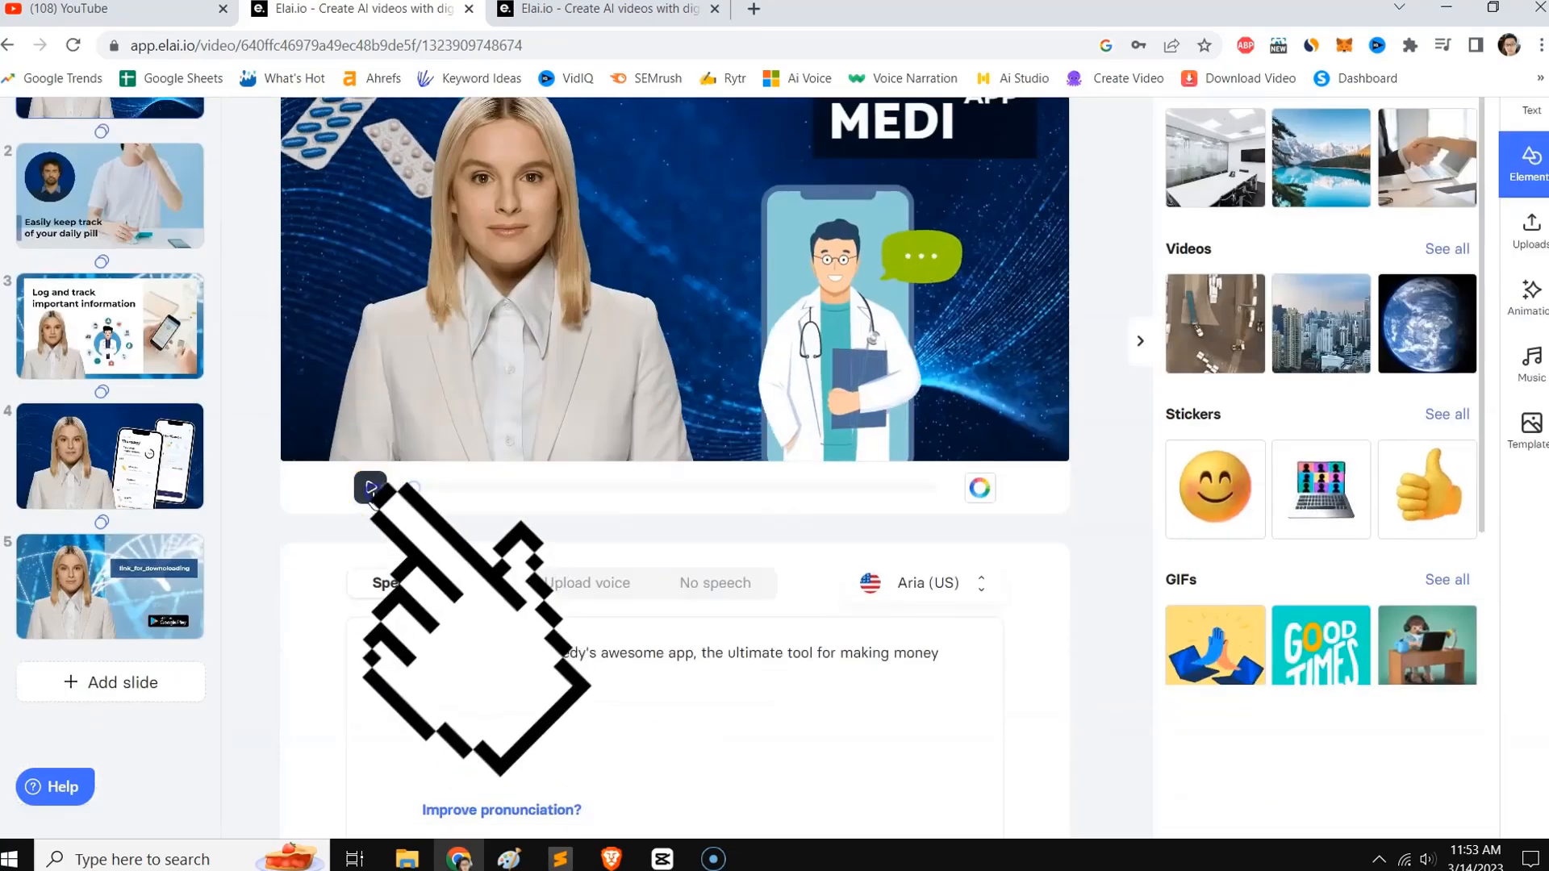
left_click(370, 487)
scroll(467, 722, "up", 1)
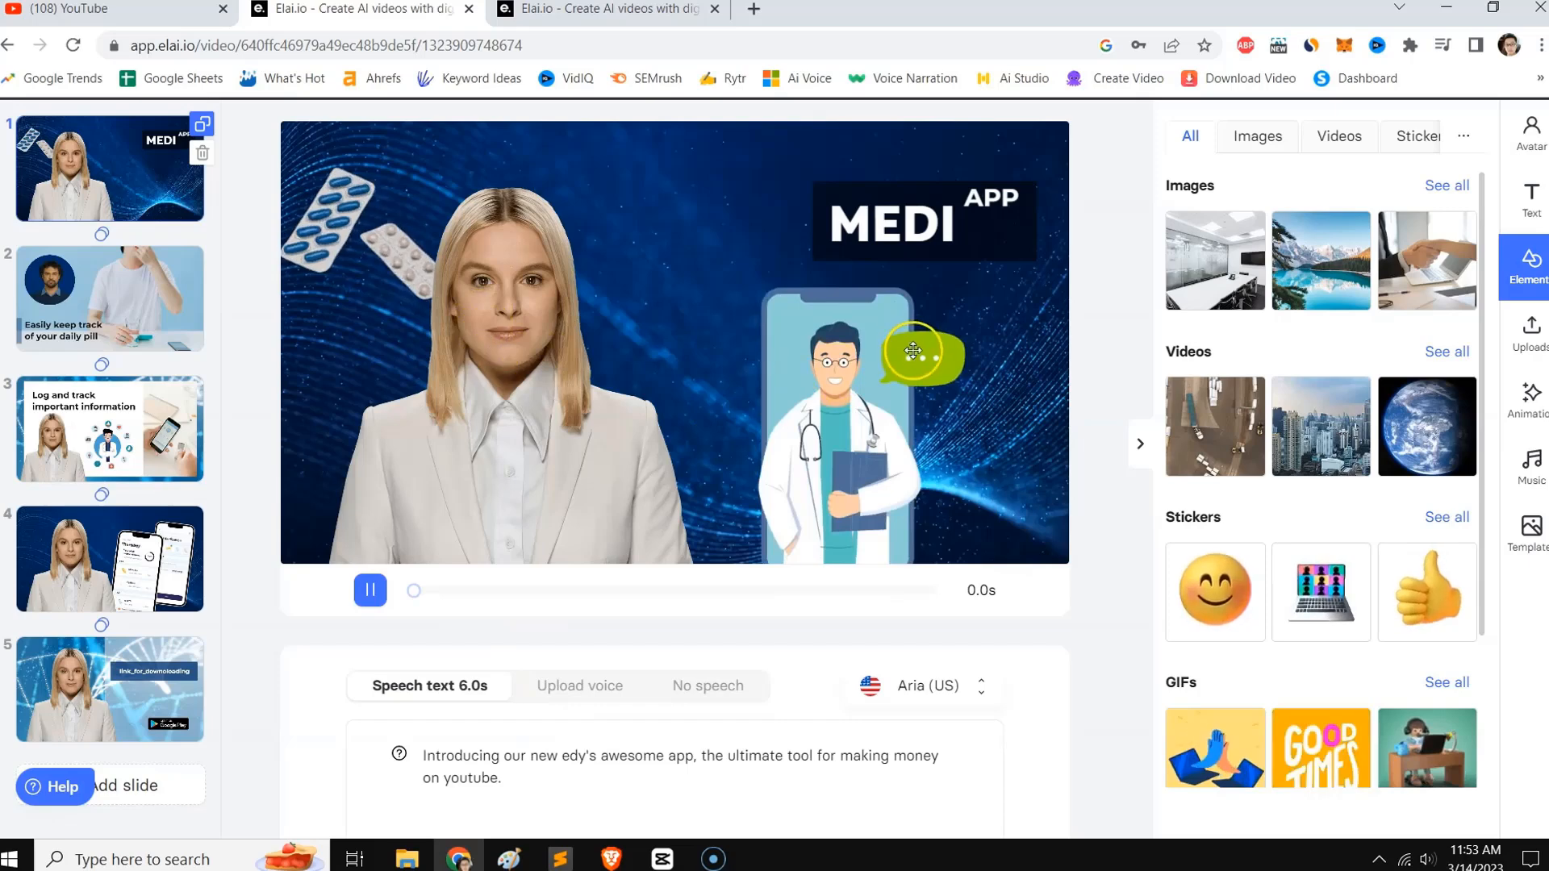
scroll(1114, 380, "up", 1)
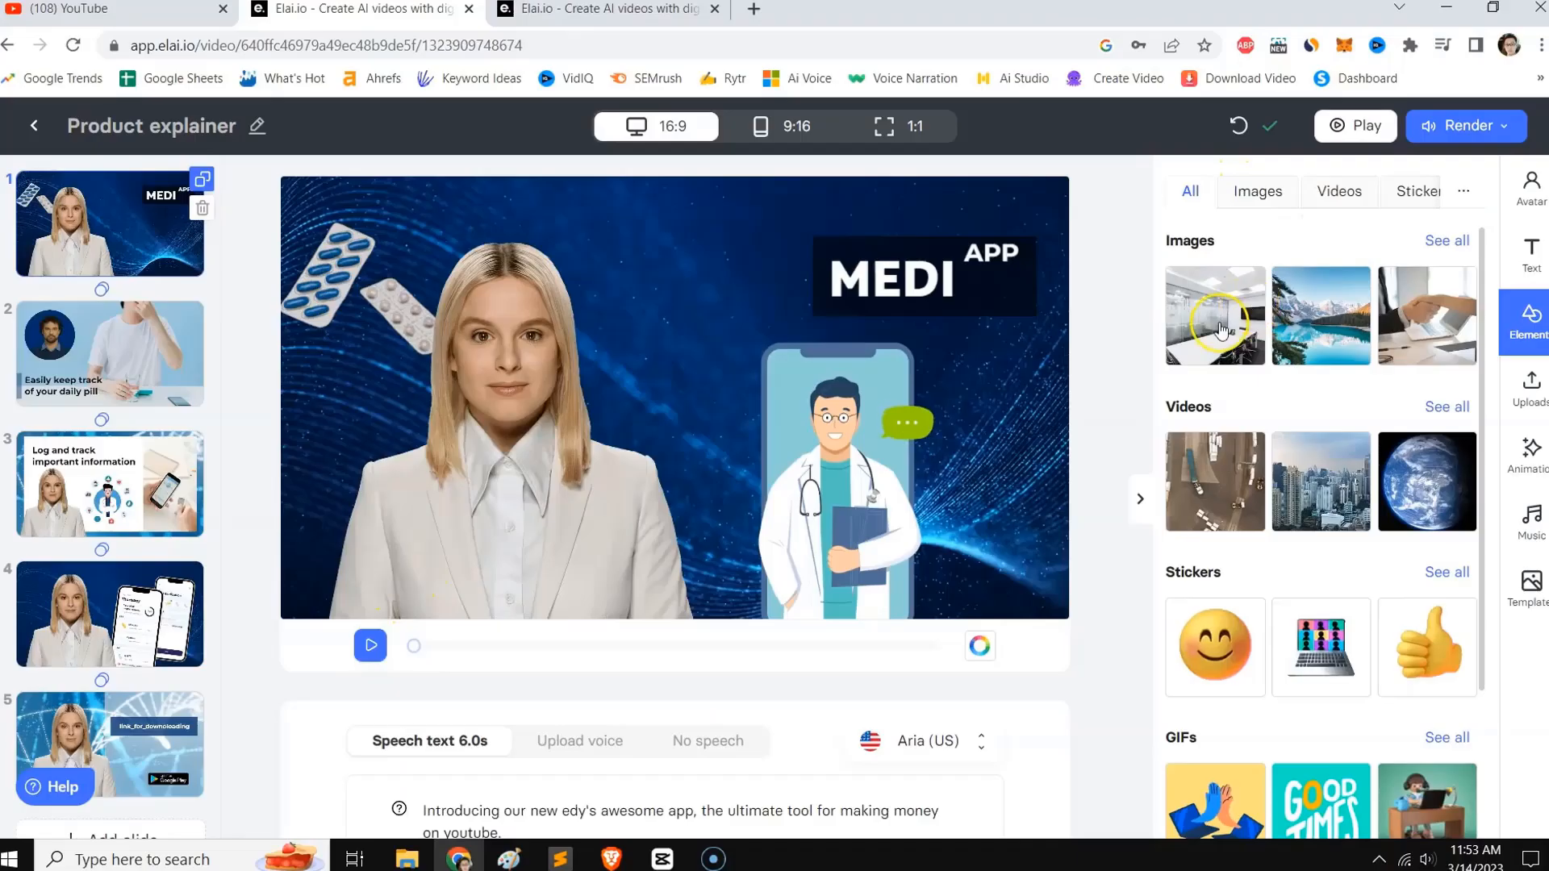
Insert the mountain lake image on the first slide, enlarge it to fill the slide and apply it as the background.
left_click(1320, 338)
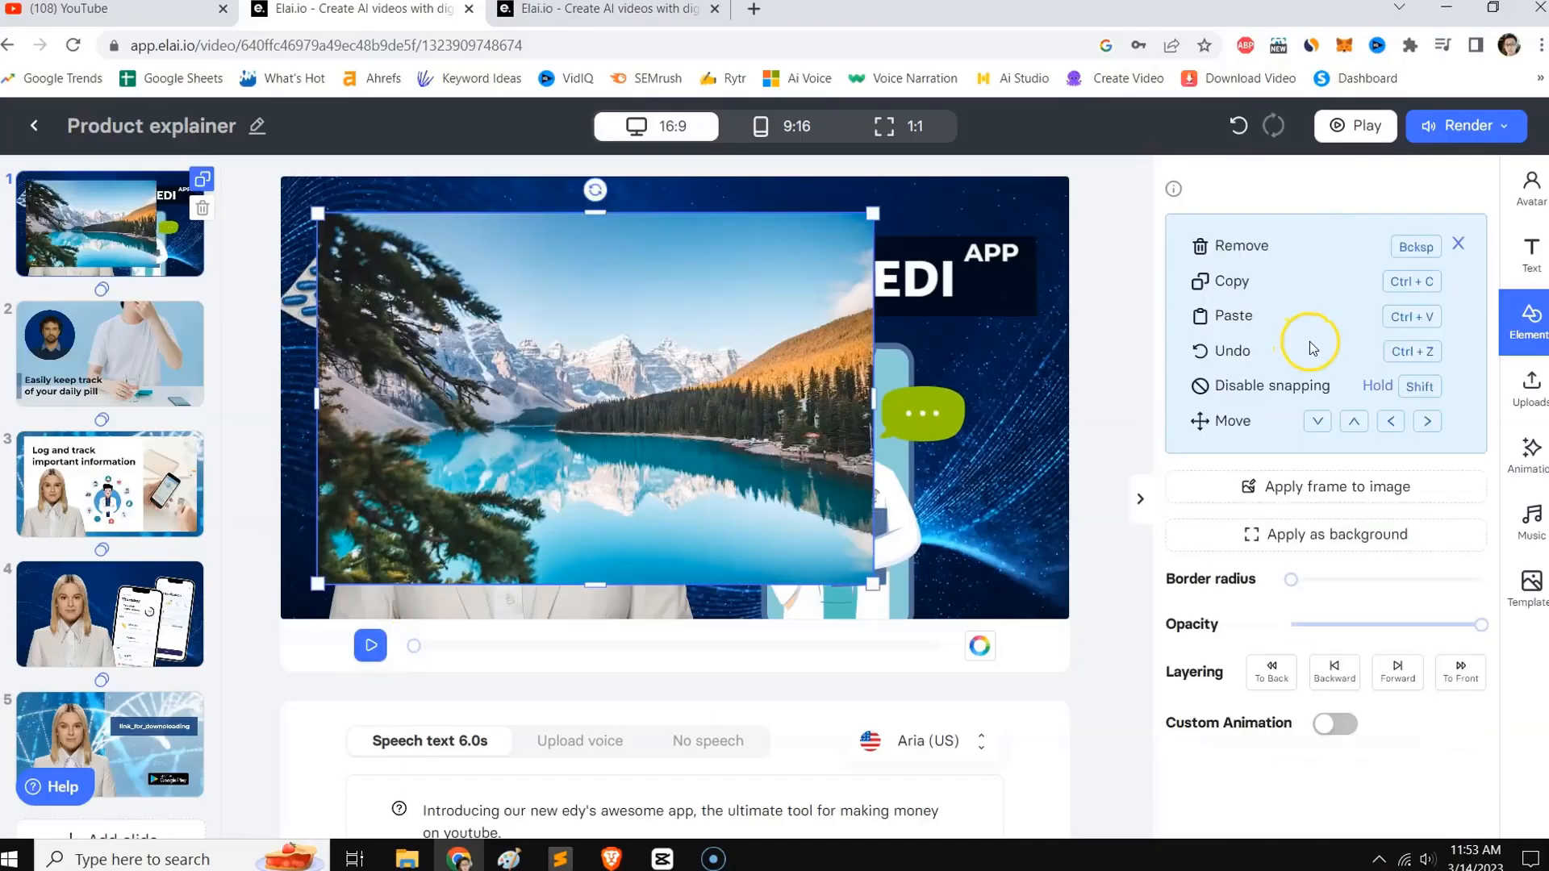
left_click_drag(884, 573, 1151, 643)
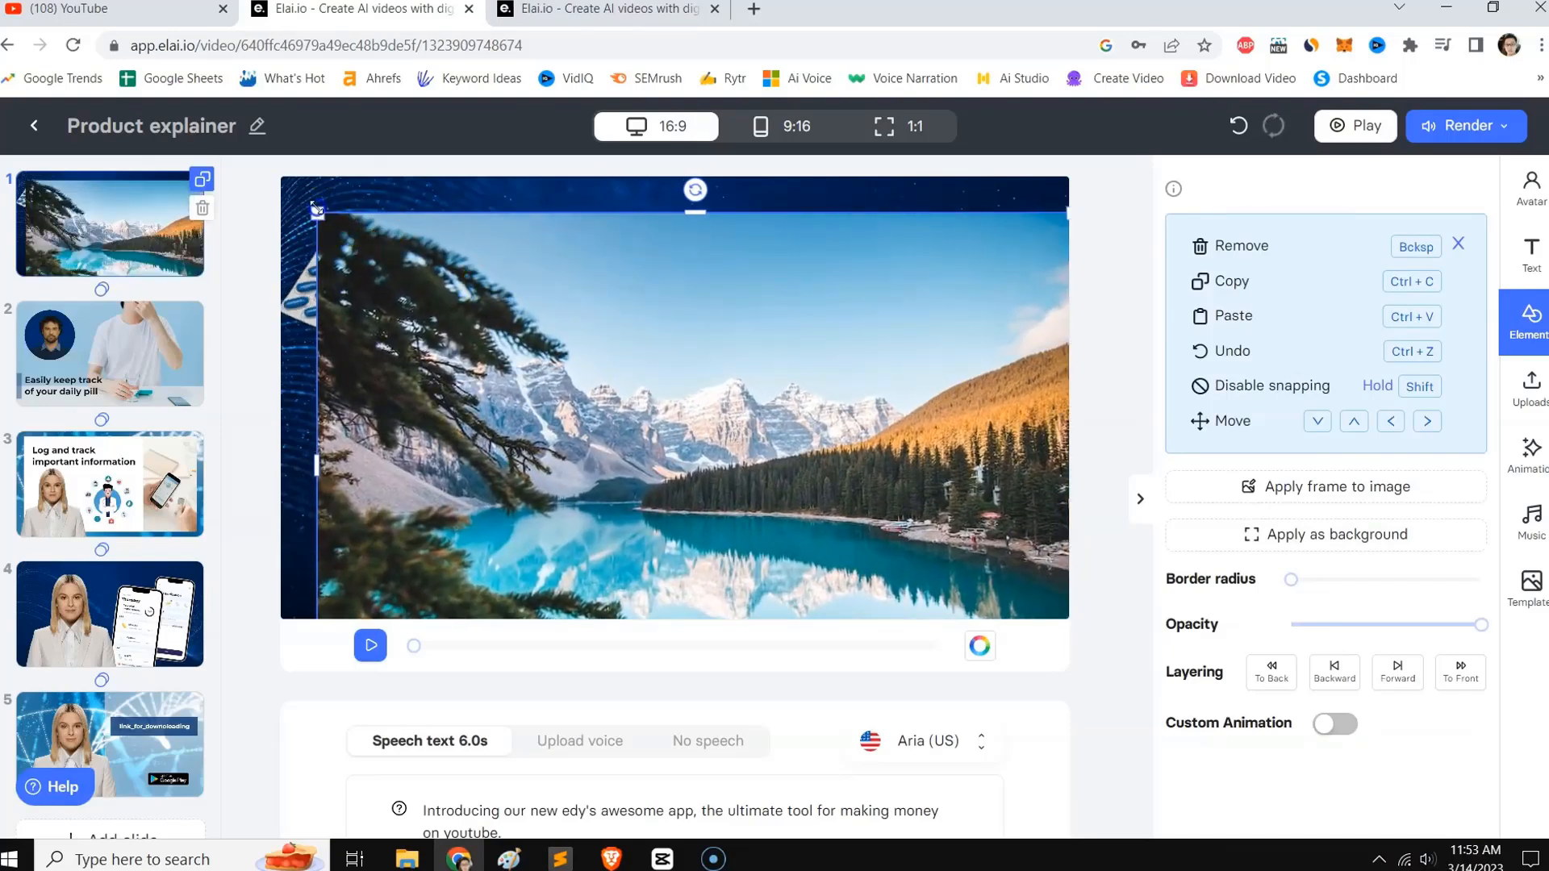
left_click_drag(318, 214, 282, 178)
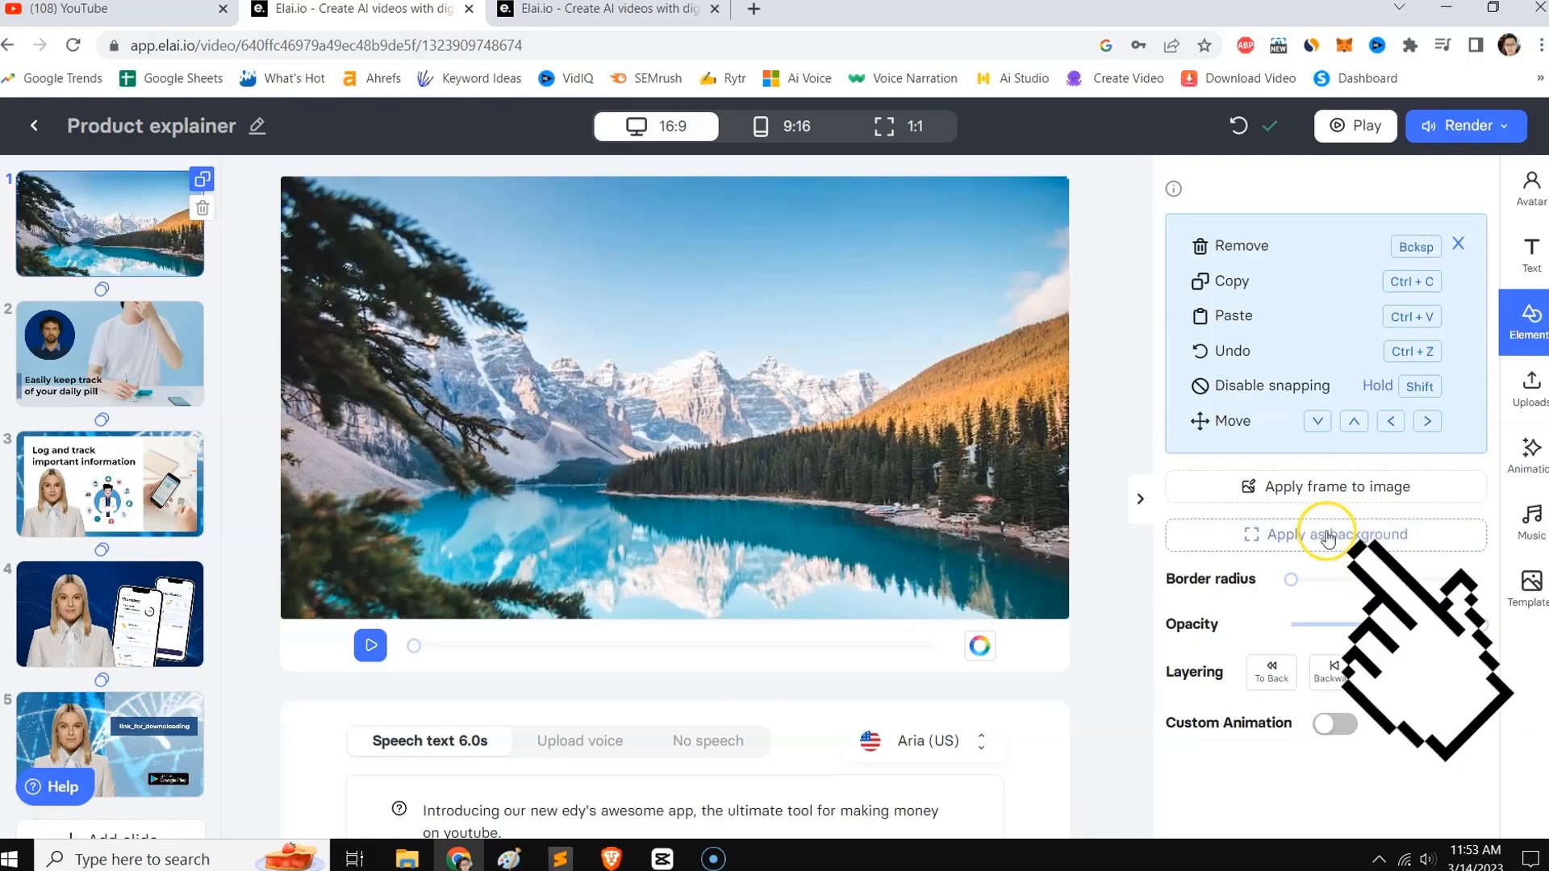
left_click(1327, 536)
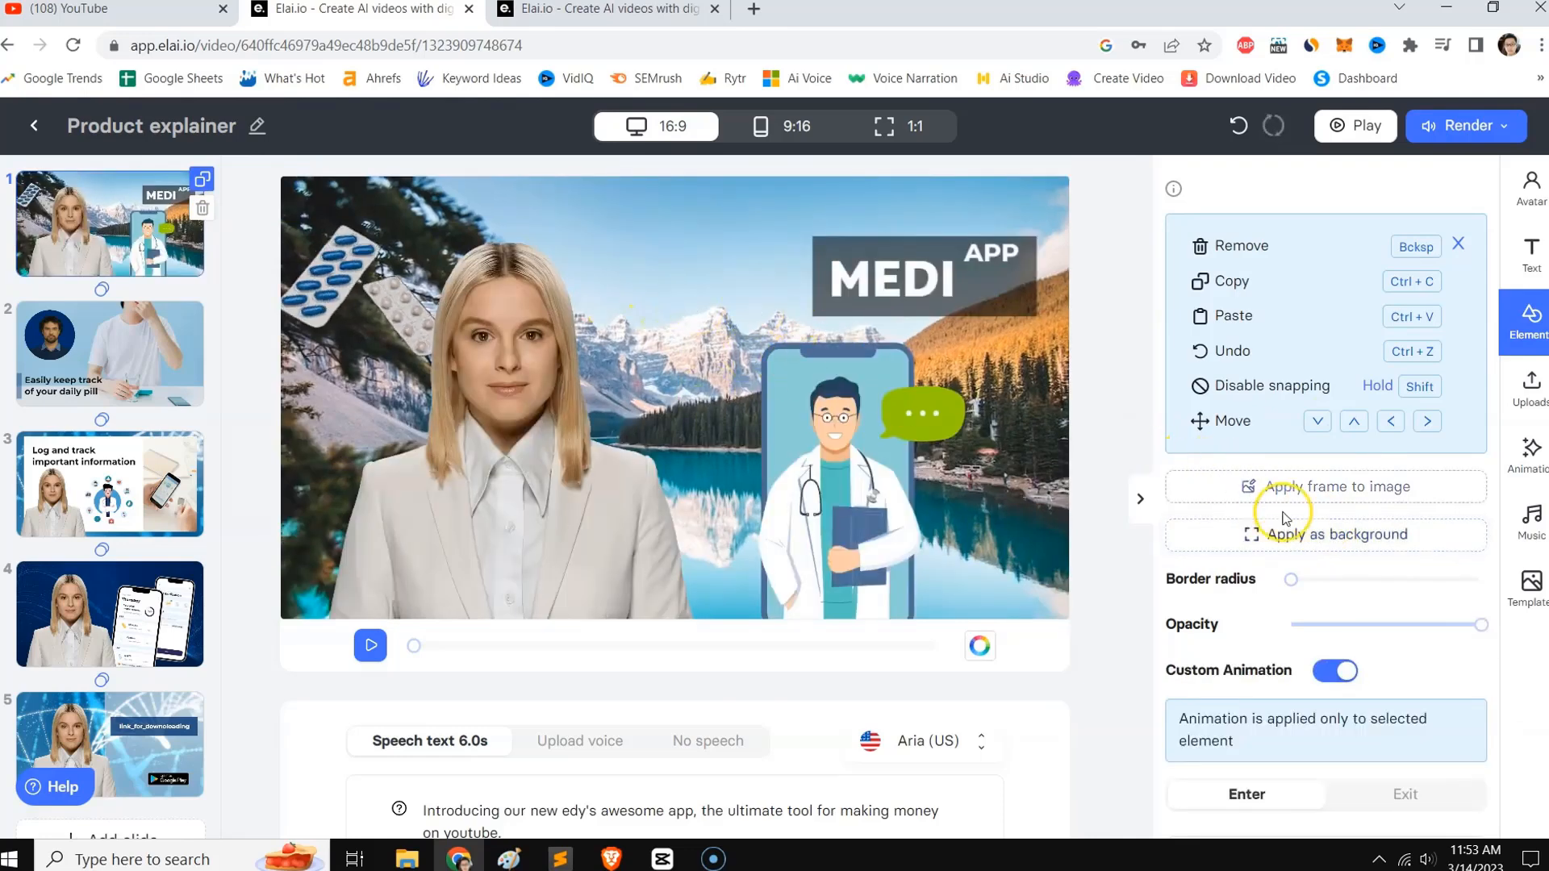
Select the doctor graphic, the MEDI title and the avatar in turn, and move the avatar closer to the slide's centre.
left_click(908, 375)
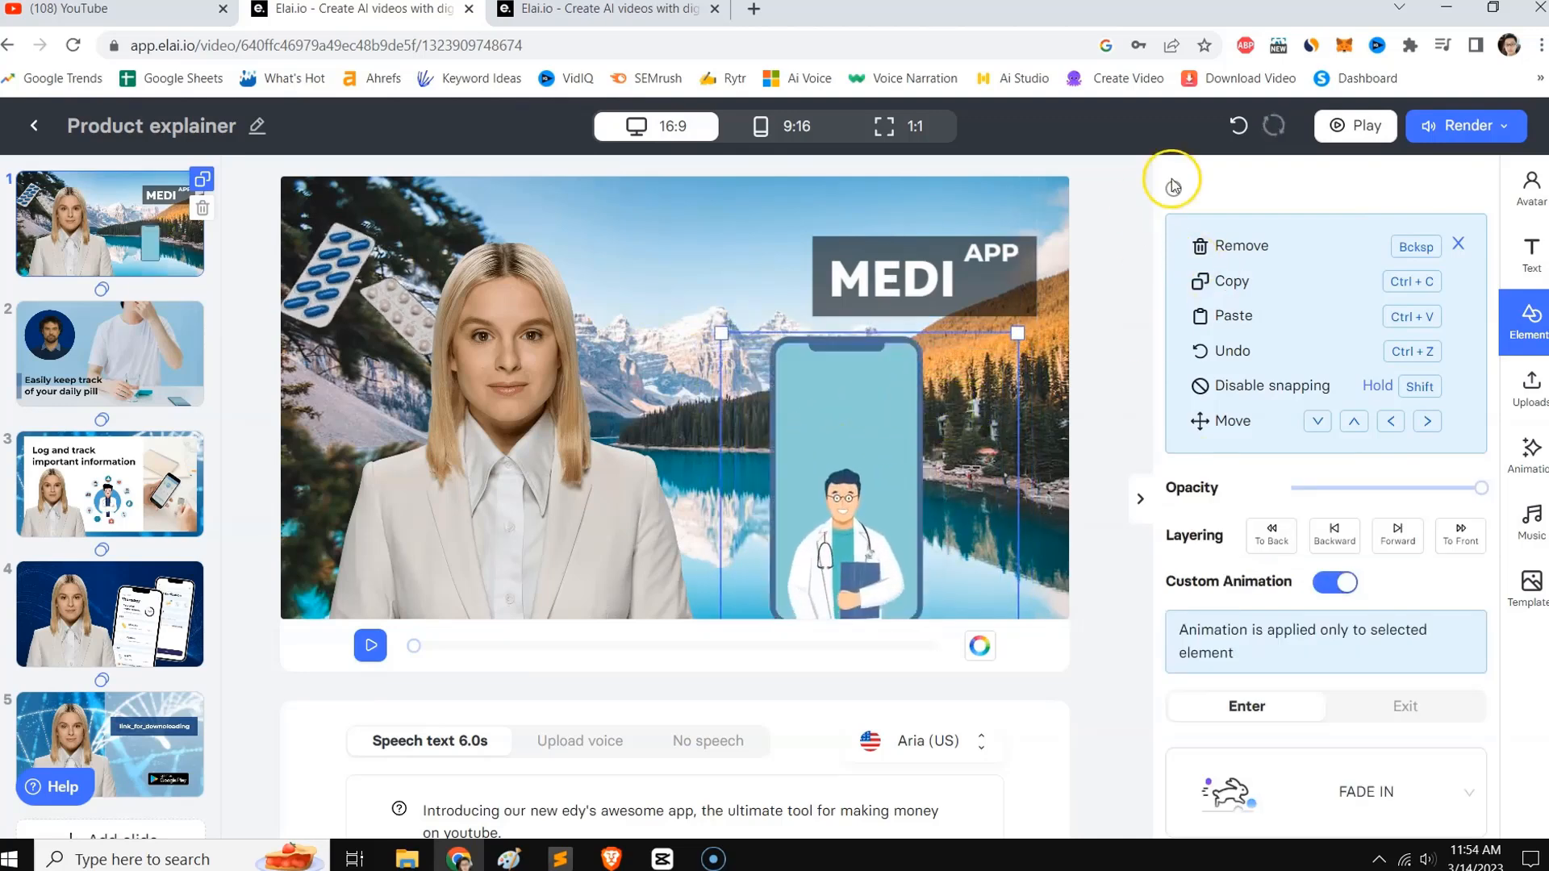
left_click(892, 246)
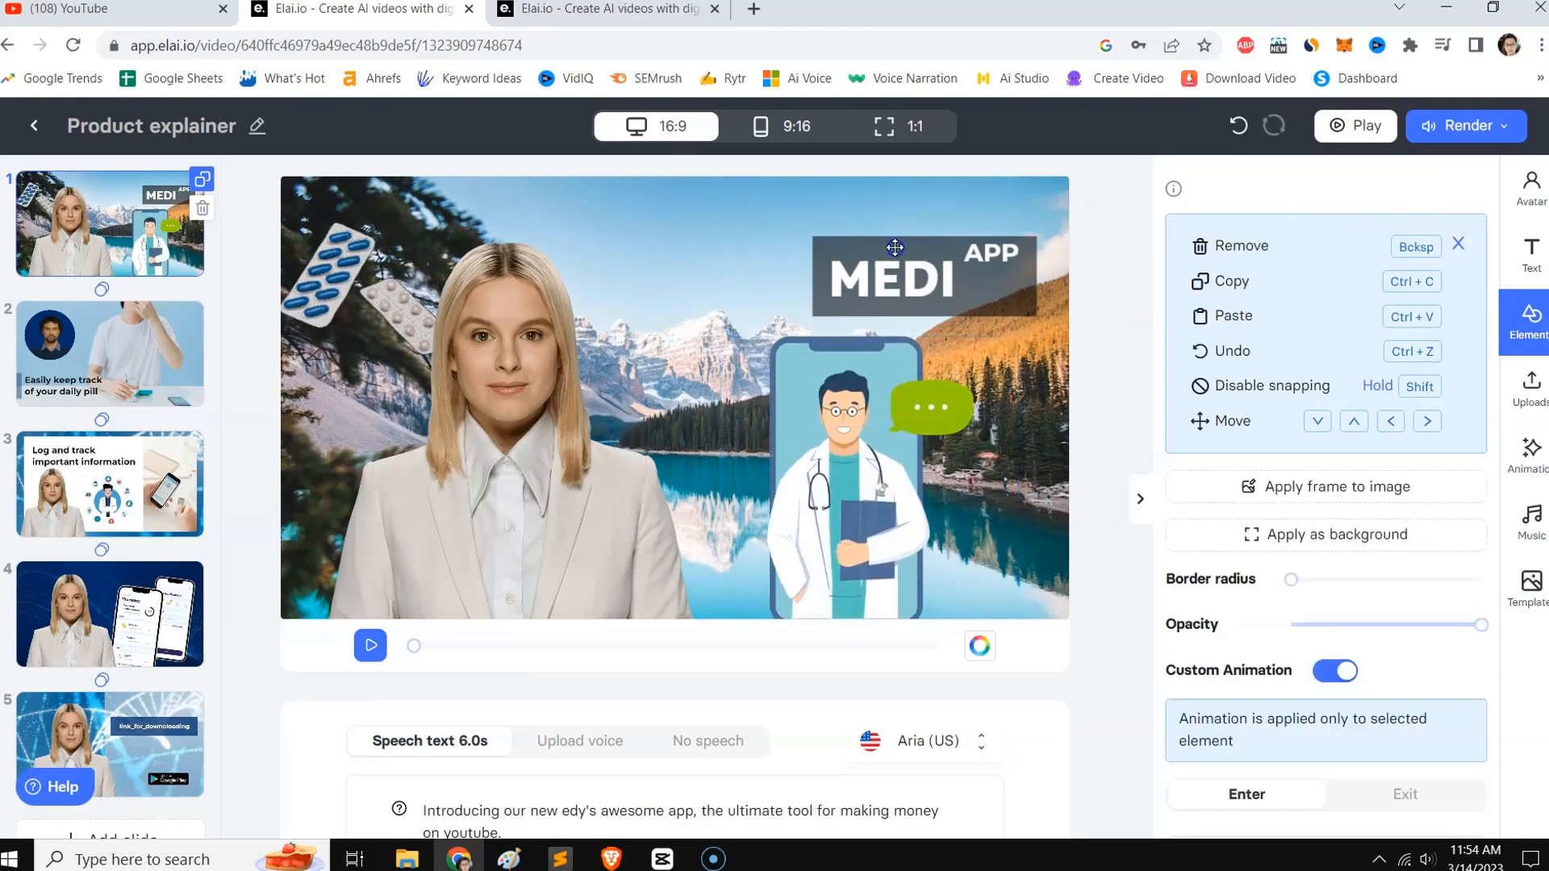
left_click(344, 277)
left_click(404, 235)
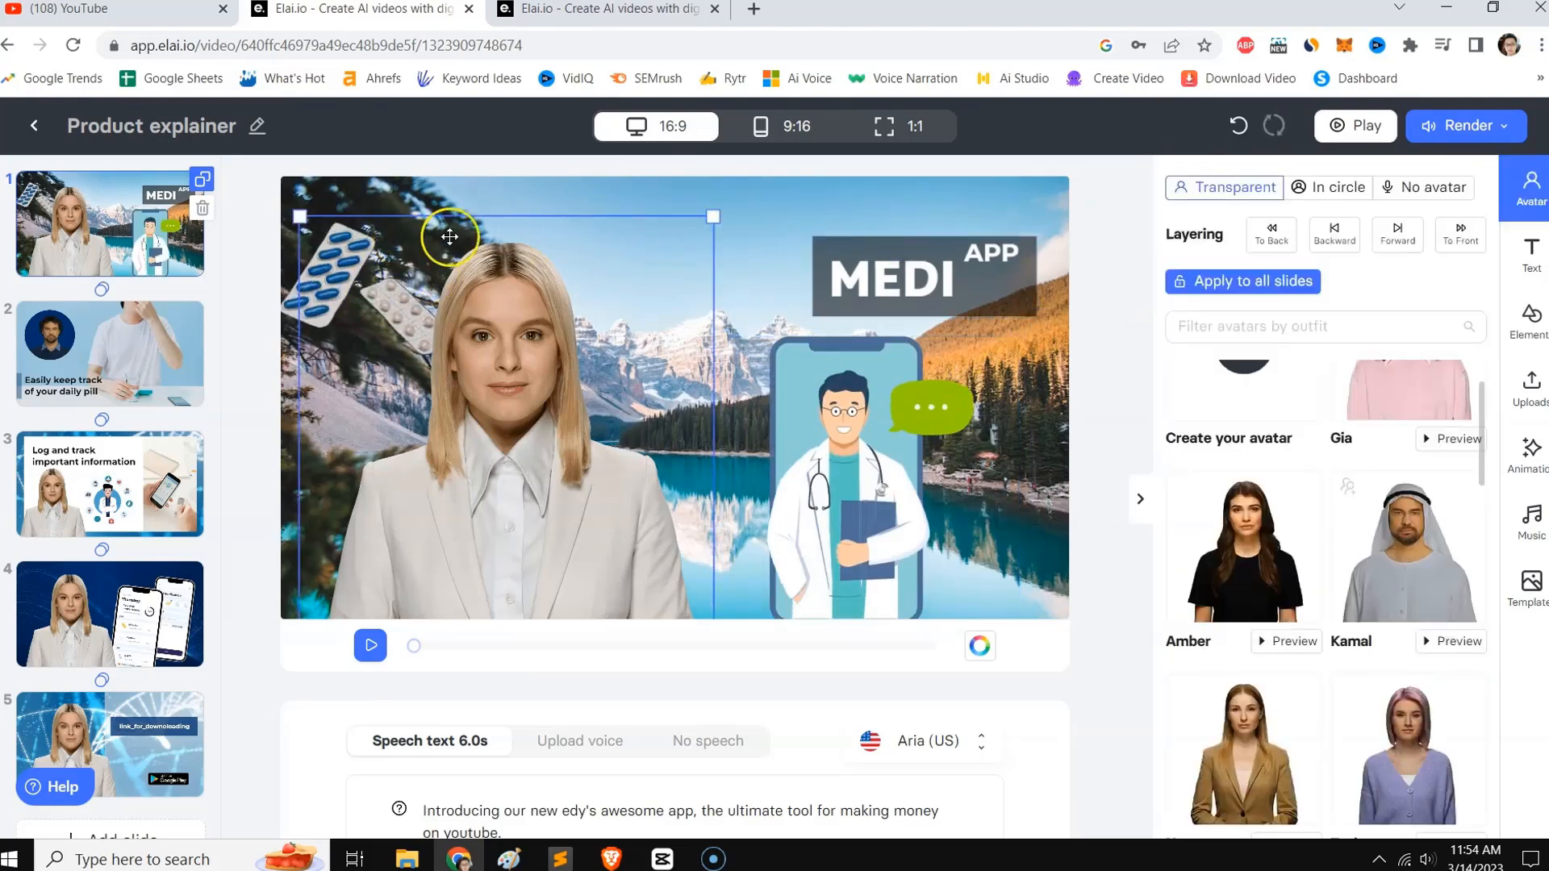
left_click(866, 280)
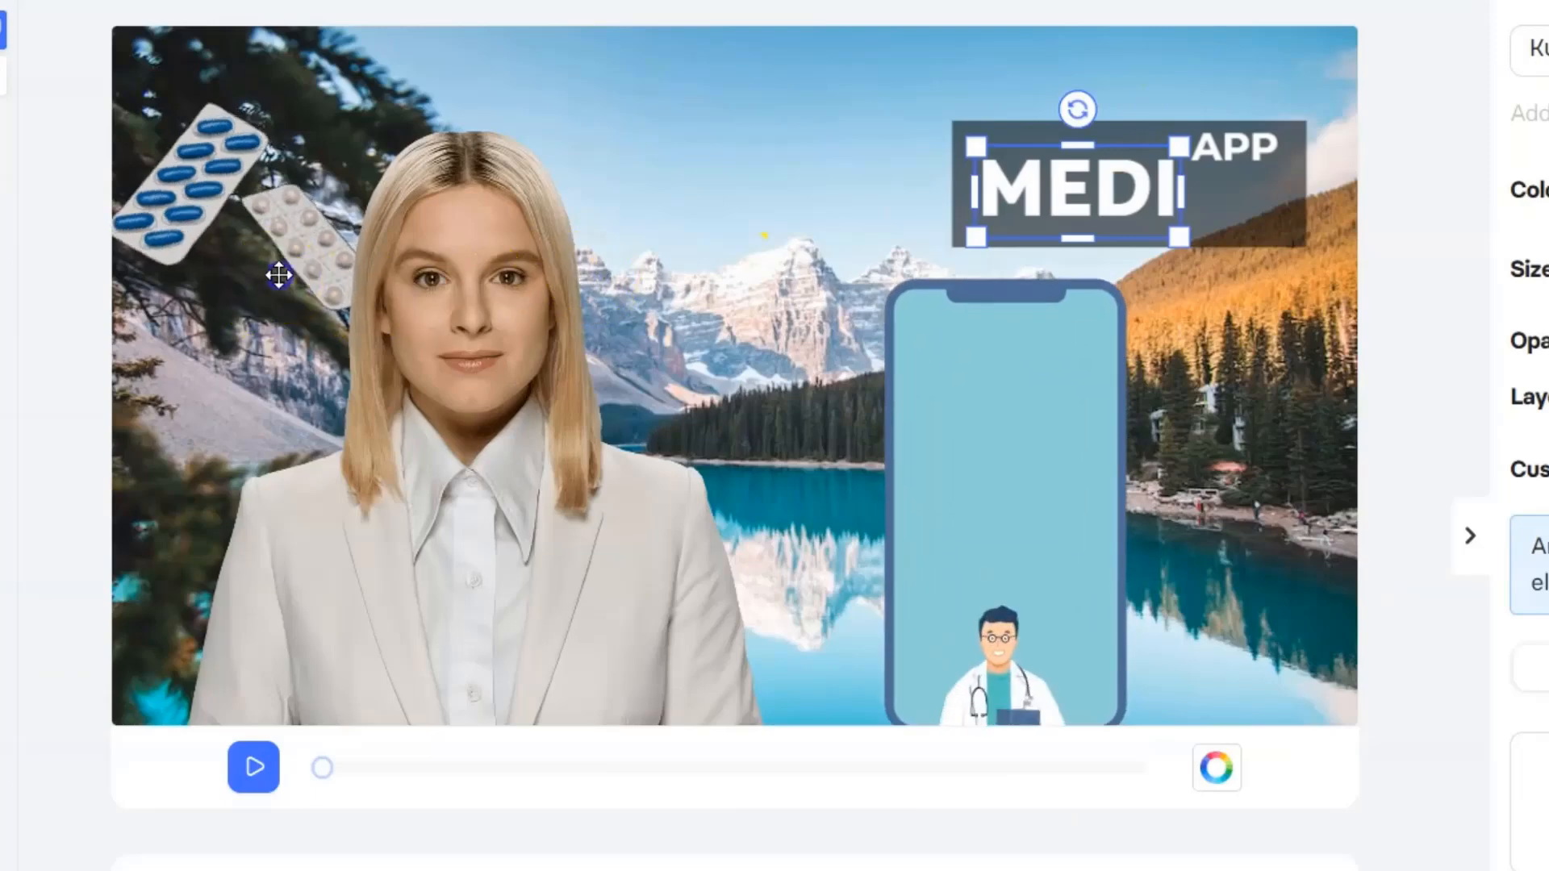
left_click(395, 327)
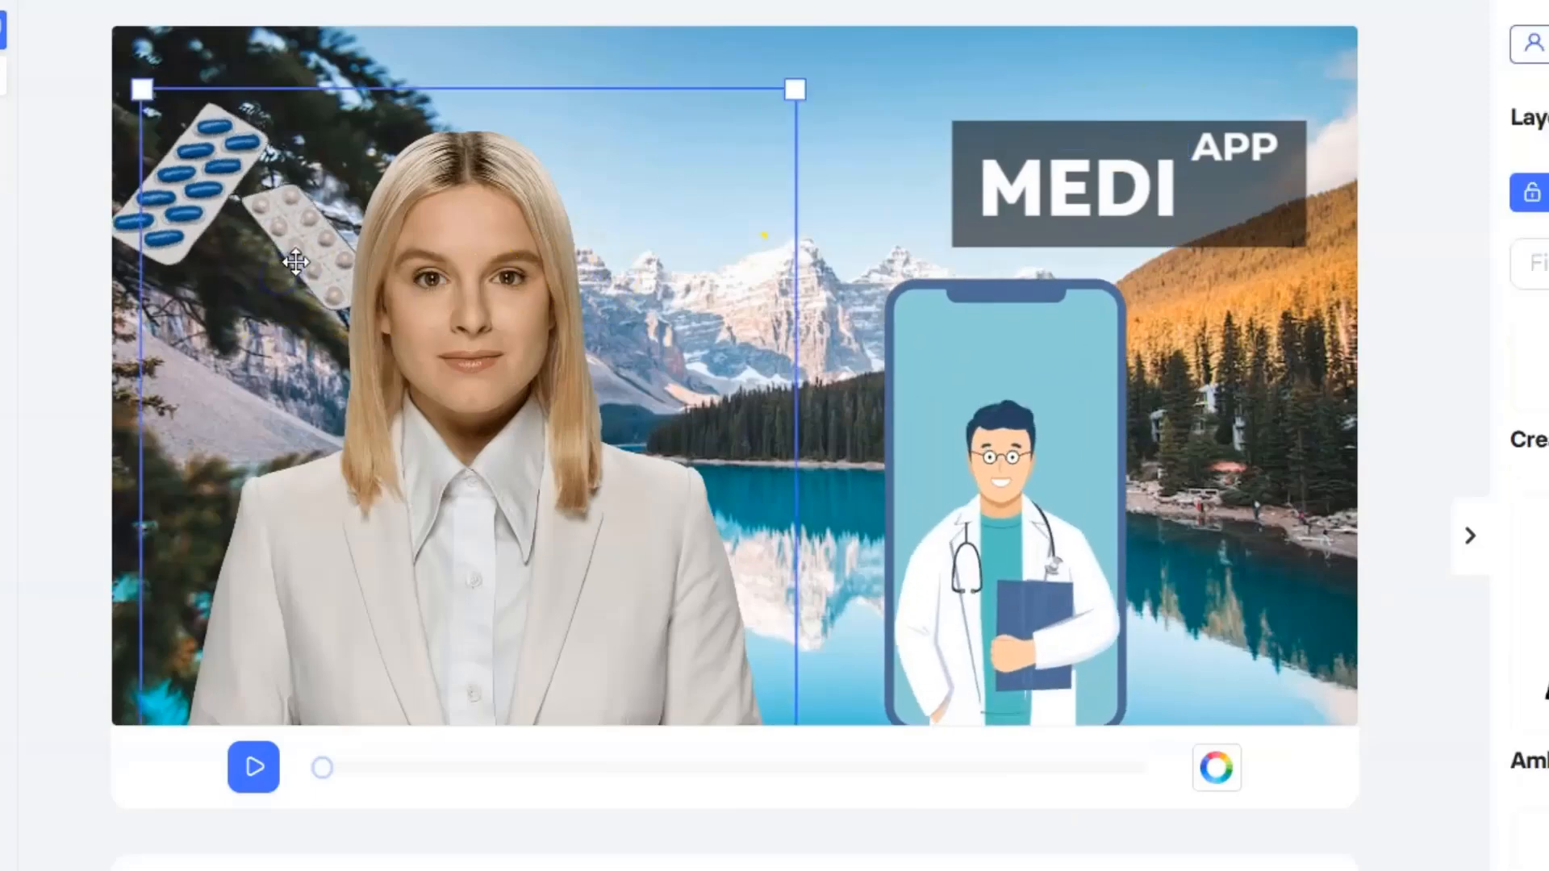
left_click_drag(380, 259, 501, 235)
Move the pill packs graphic to the right so that it overlaps the avatar's head.
left_click(194, 191)
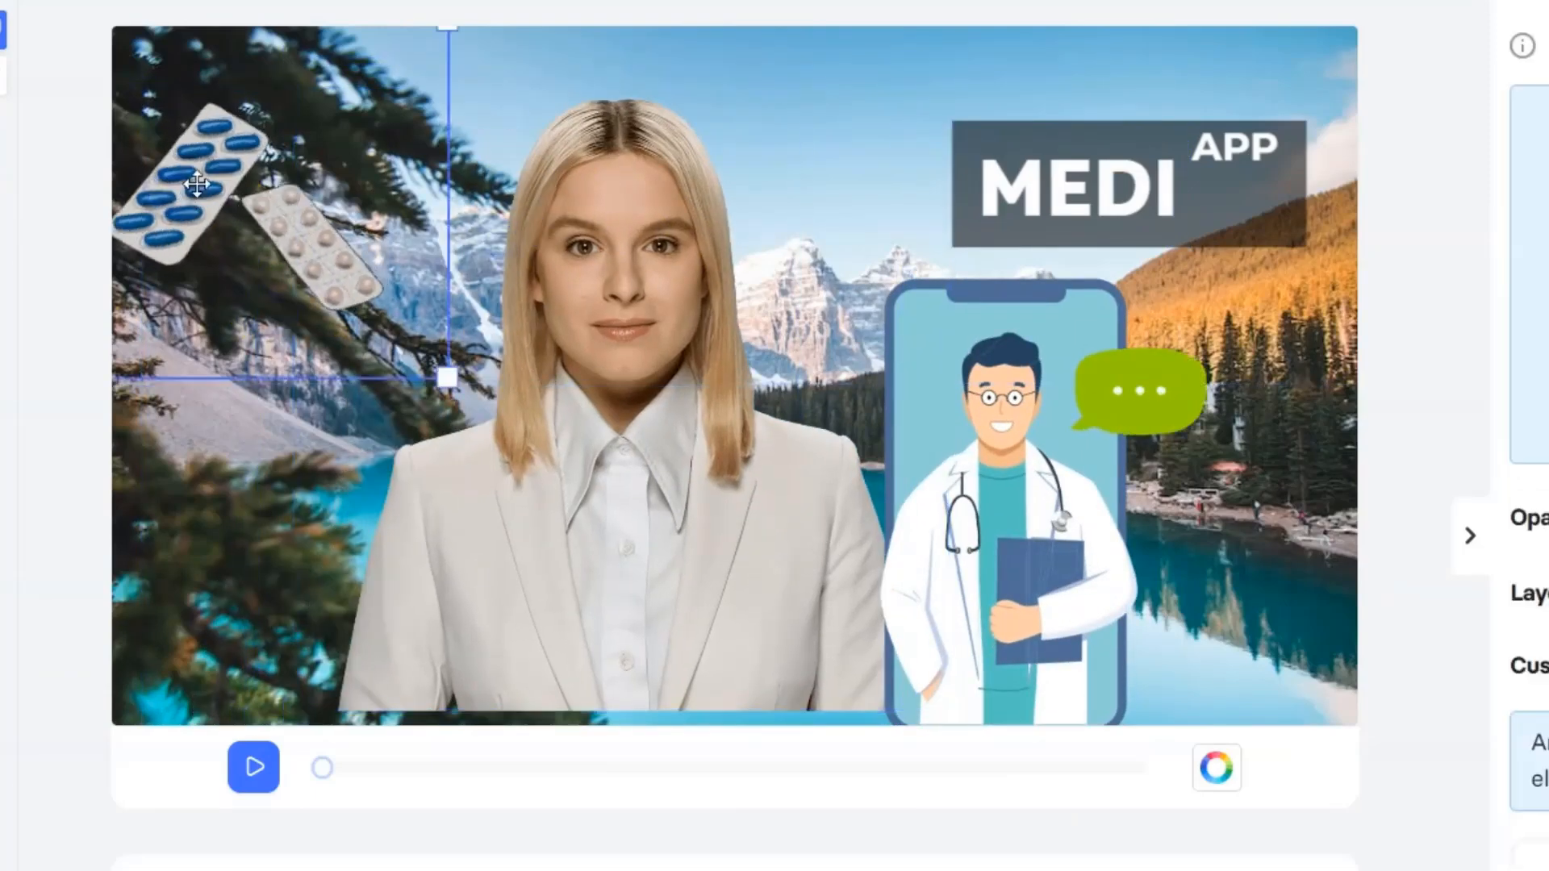
left_click_drag(230, 222, 331, 219)
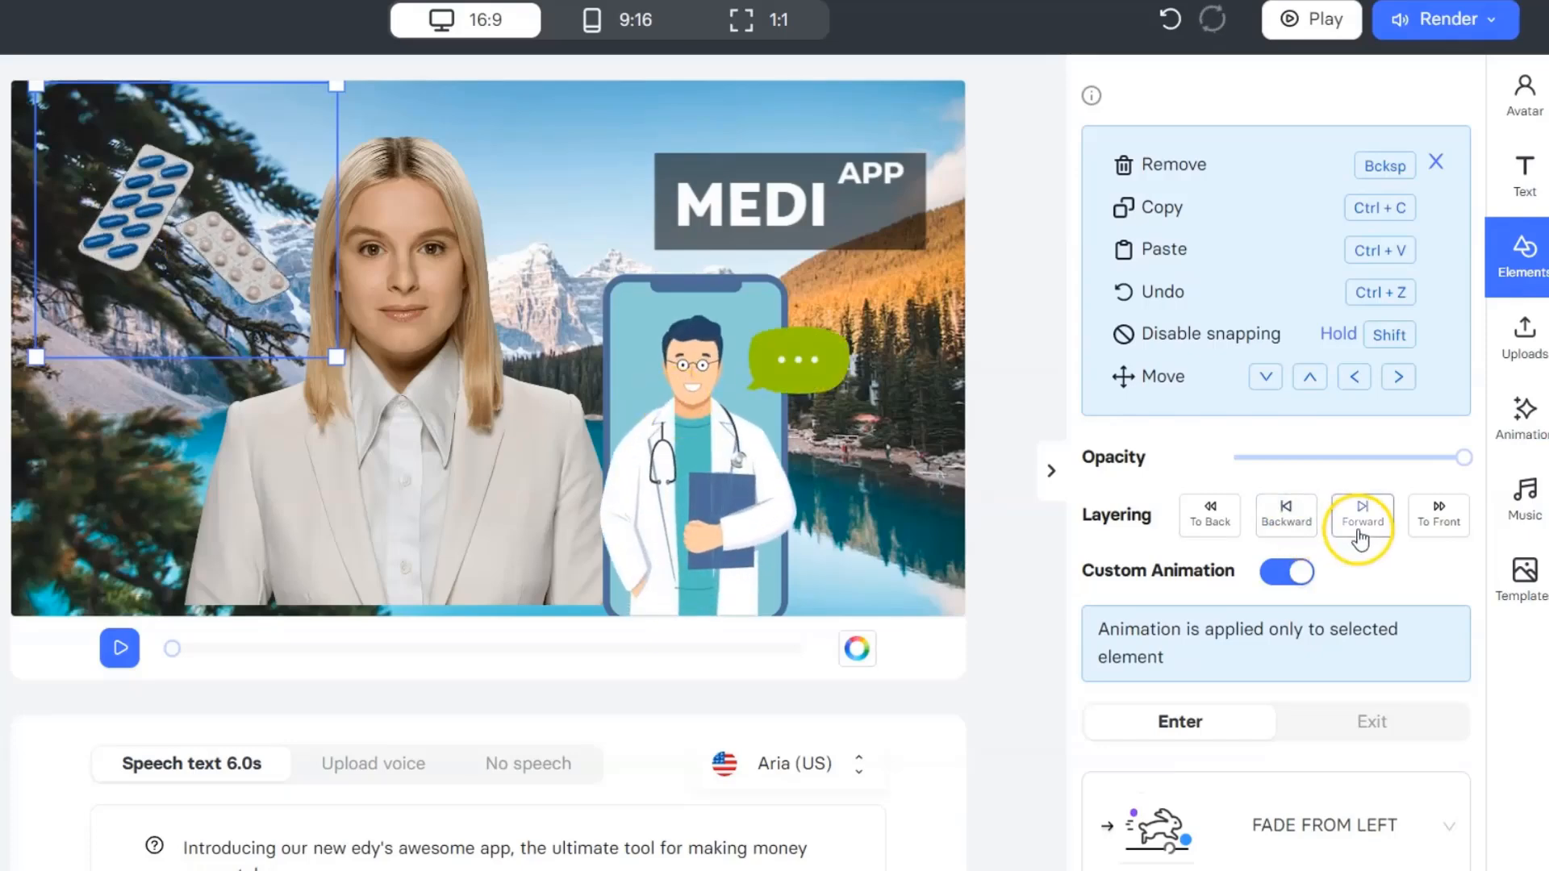
left_click_drag(88, 257, 160, 266)
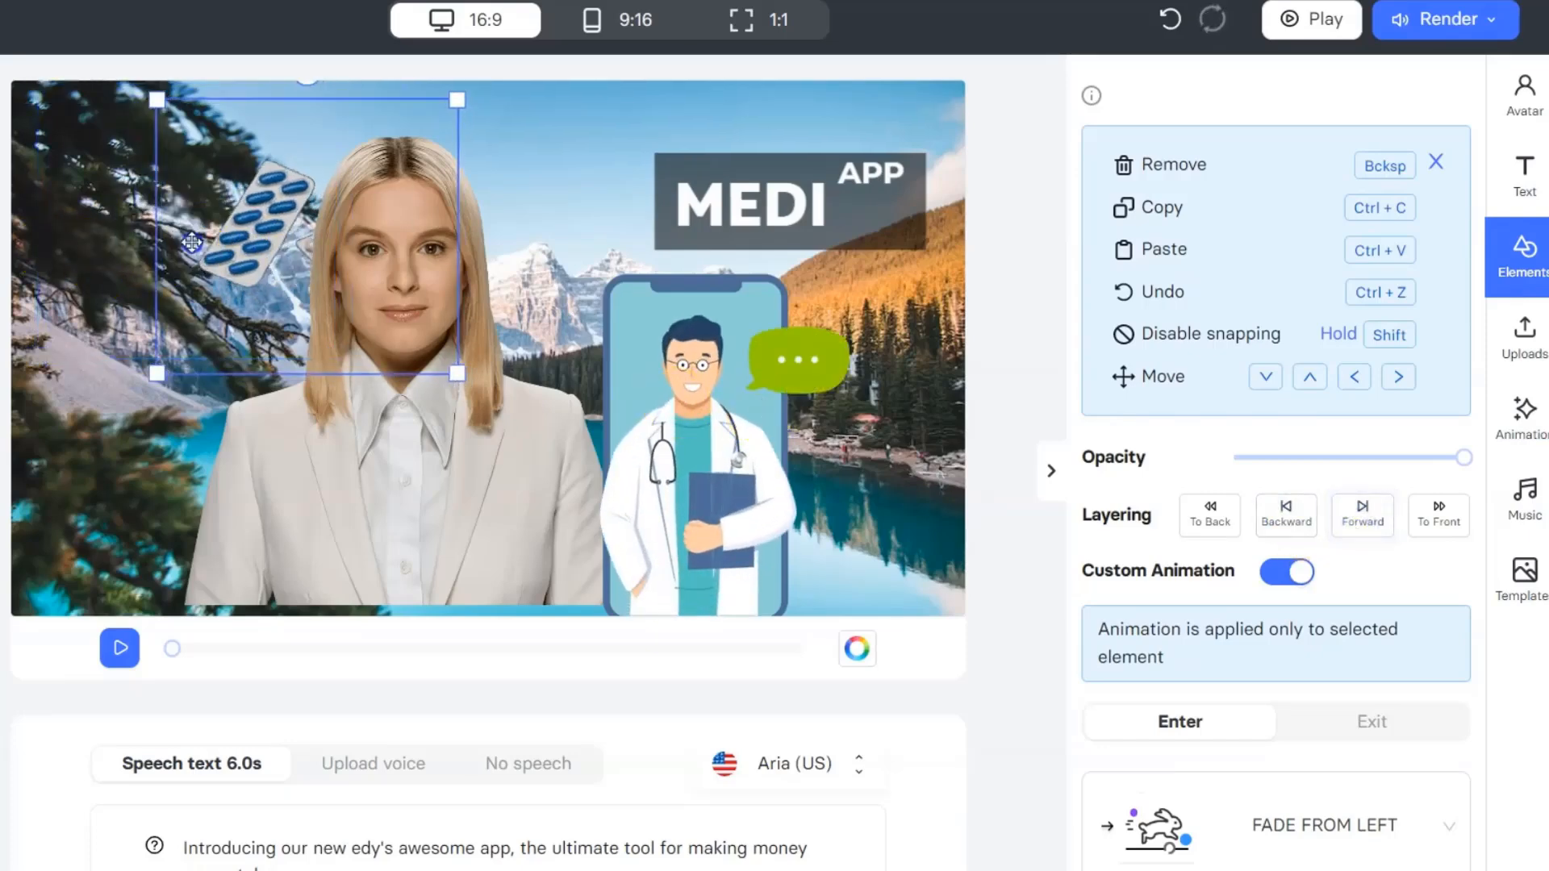
Switch the pill packs graphic's layering between front and behind the avatar, finishing with a move forward.
left_click(1374, 508)
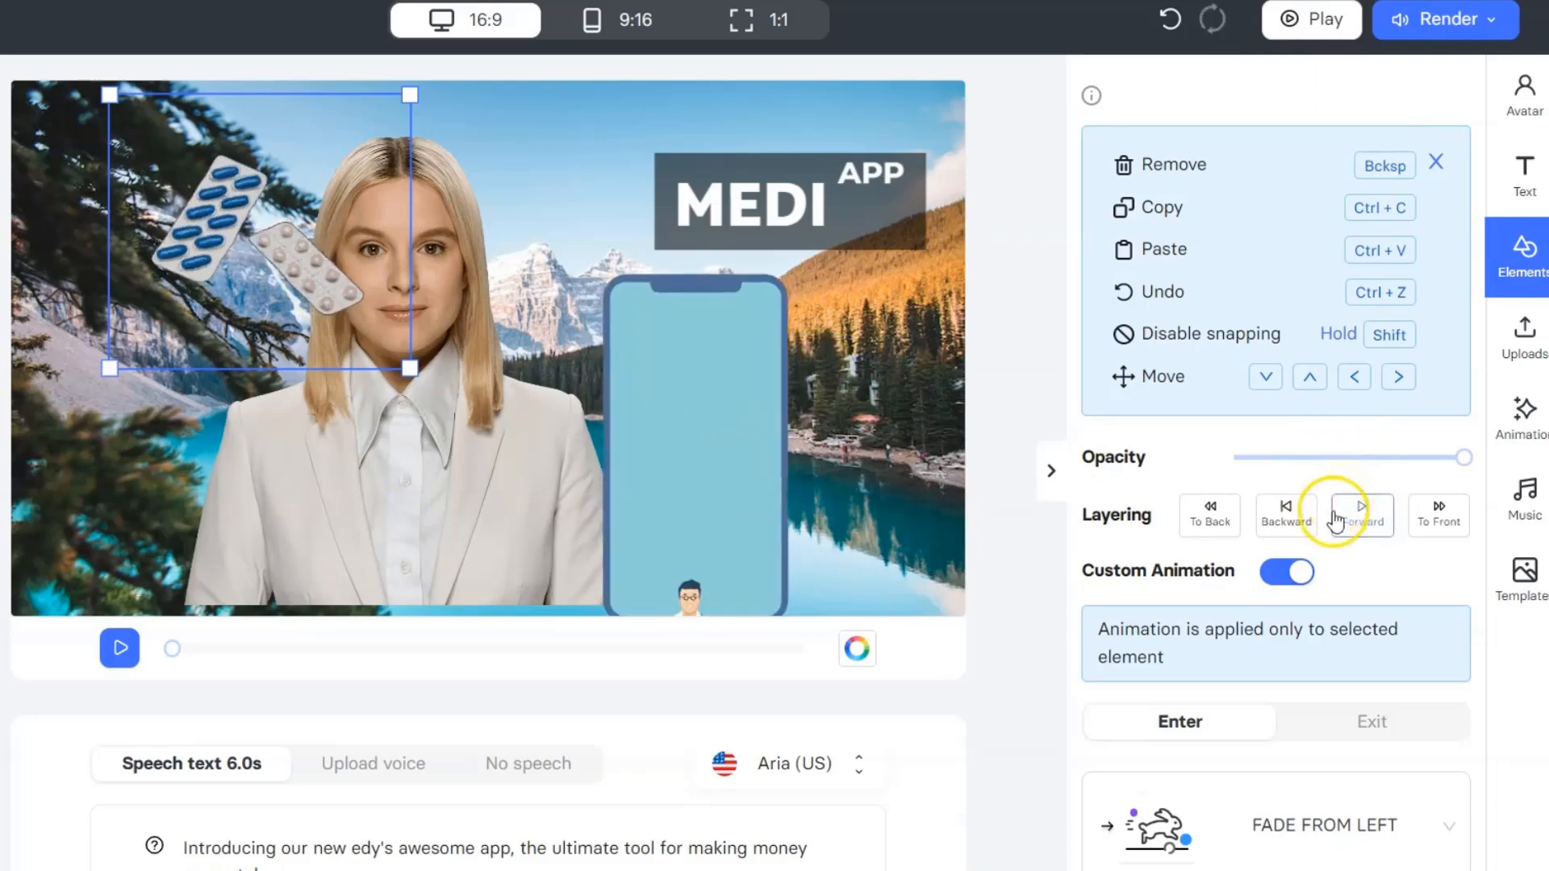
left_click(1439, 526)
left_click(1278, 526)
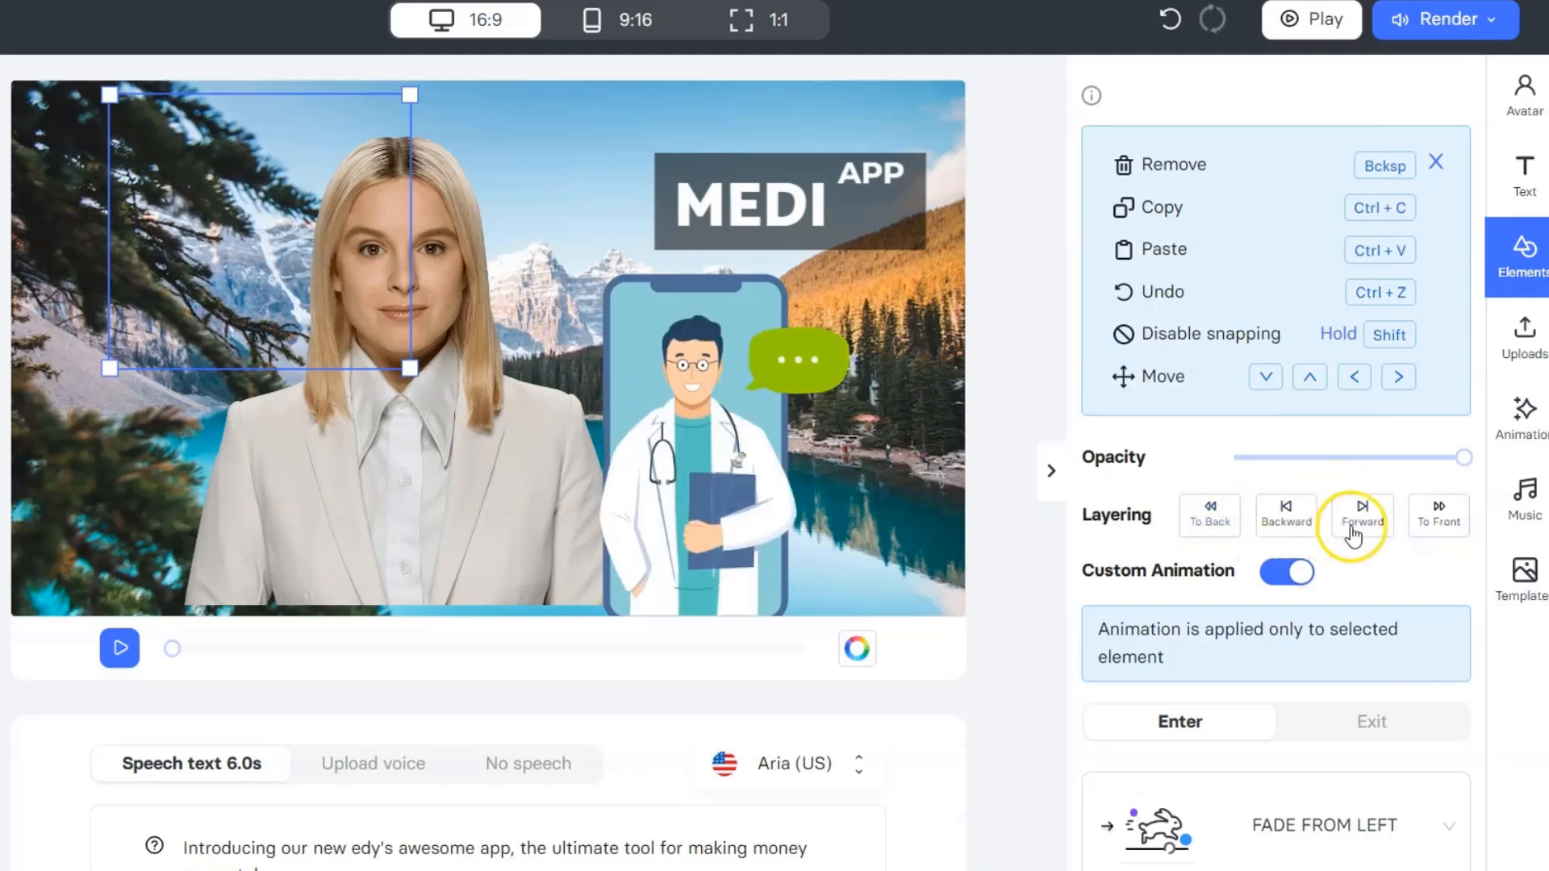
left_click(1361, 523)
left_click(1286, 522)
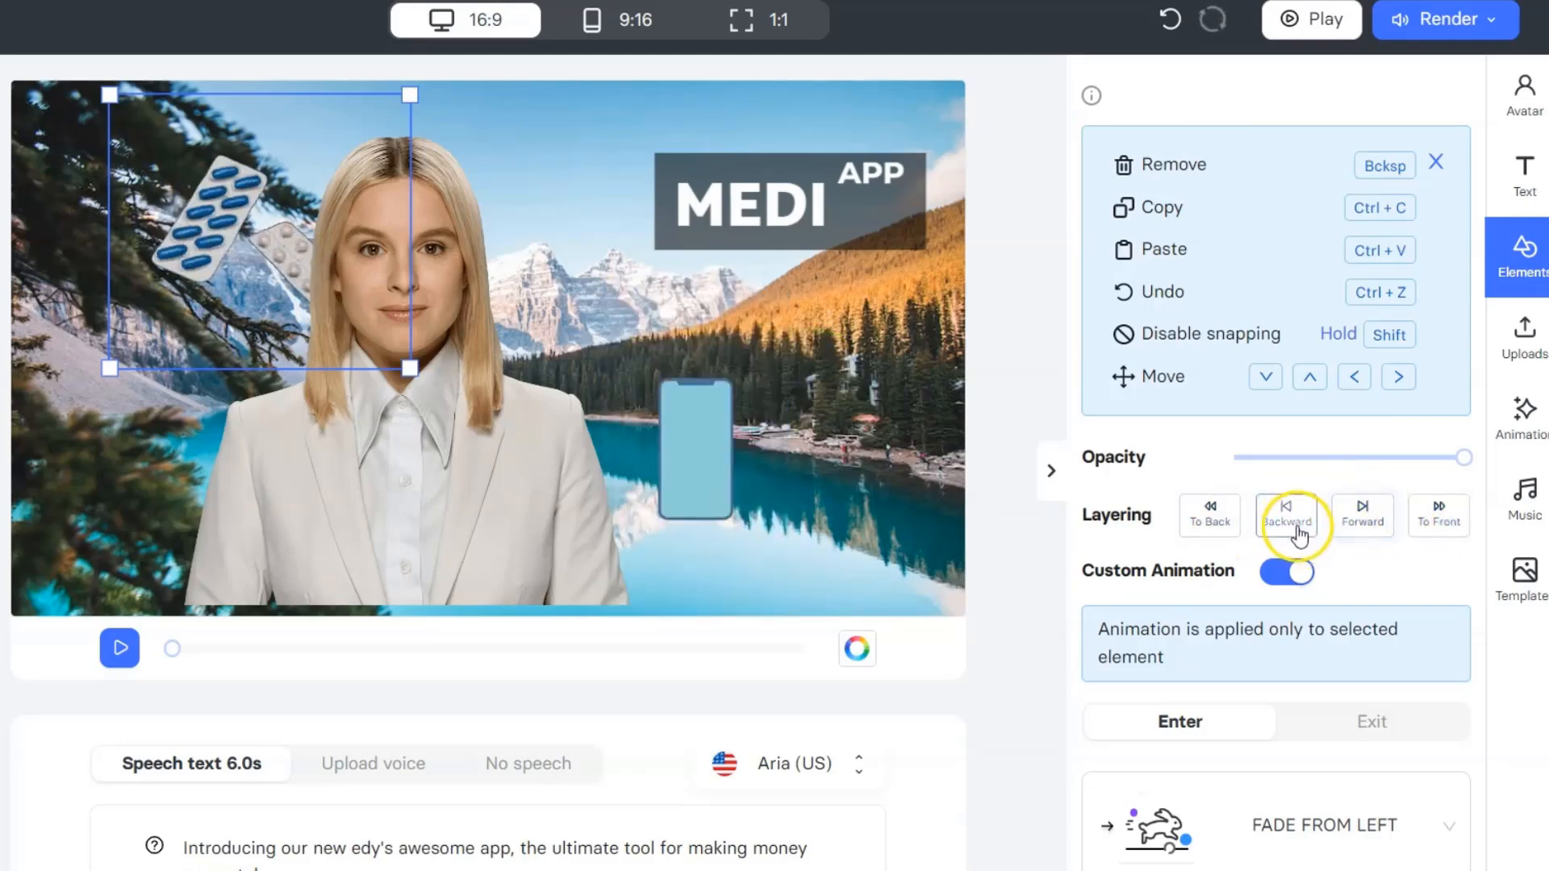
left_click(1364, 529)
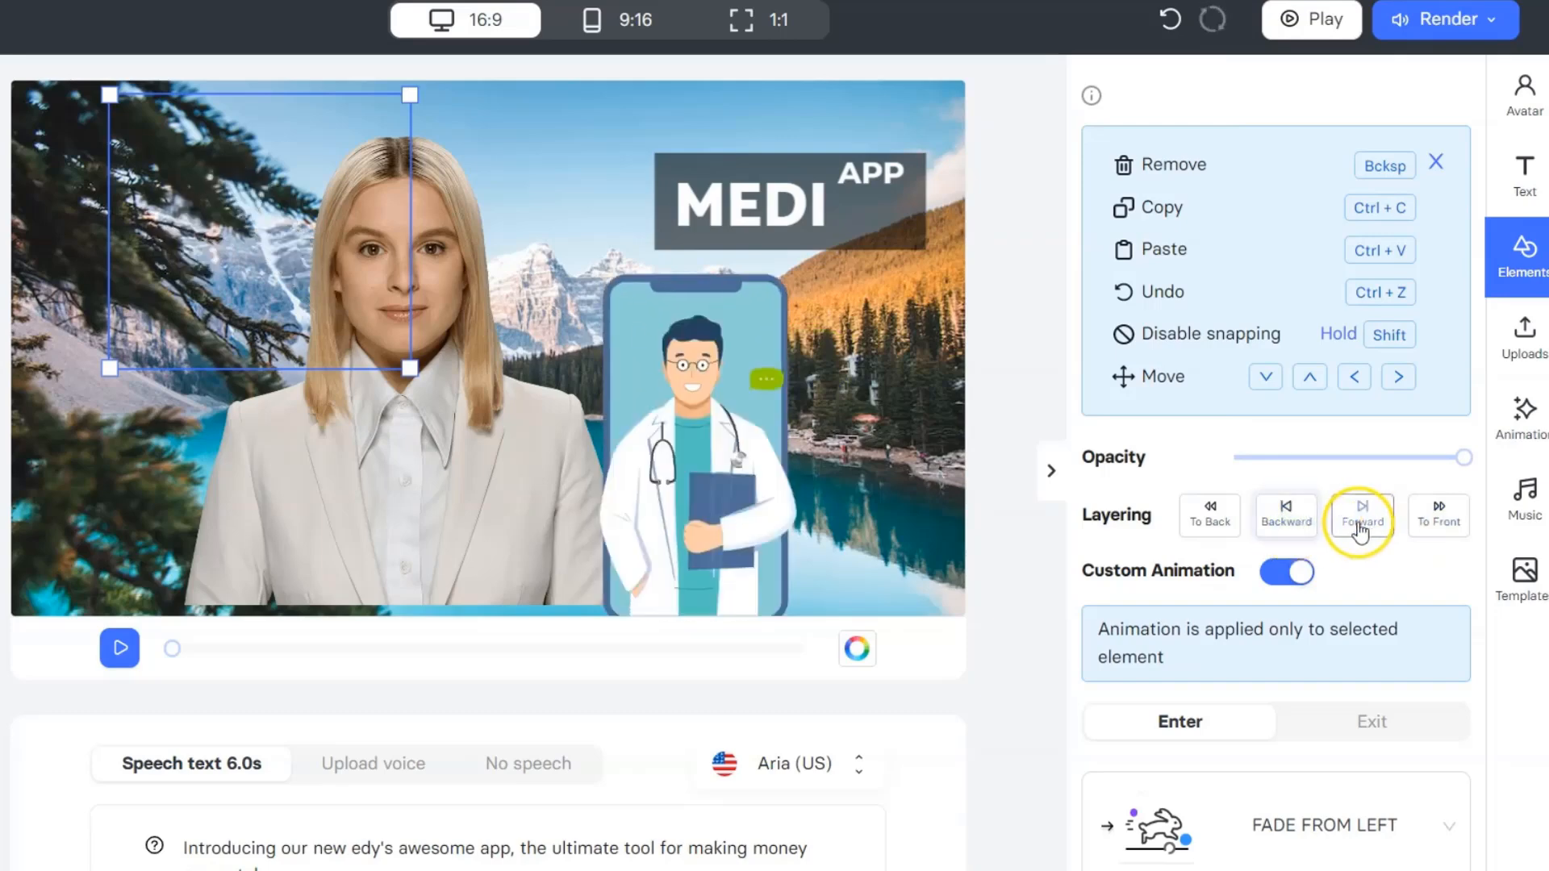
Move the pill packs graphic back towards the slide's upper-left corner and shift the avatar left beside it.
left_click_drag(187, 217, 131, 236)
left_click_drag(216, 212, 227, 210)
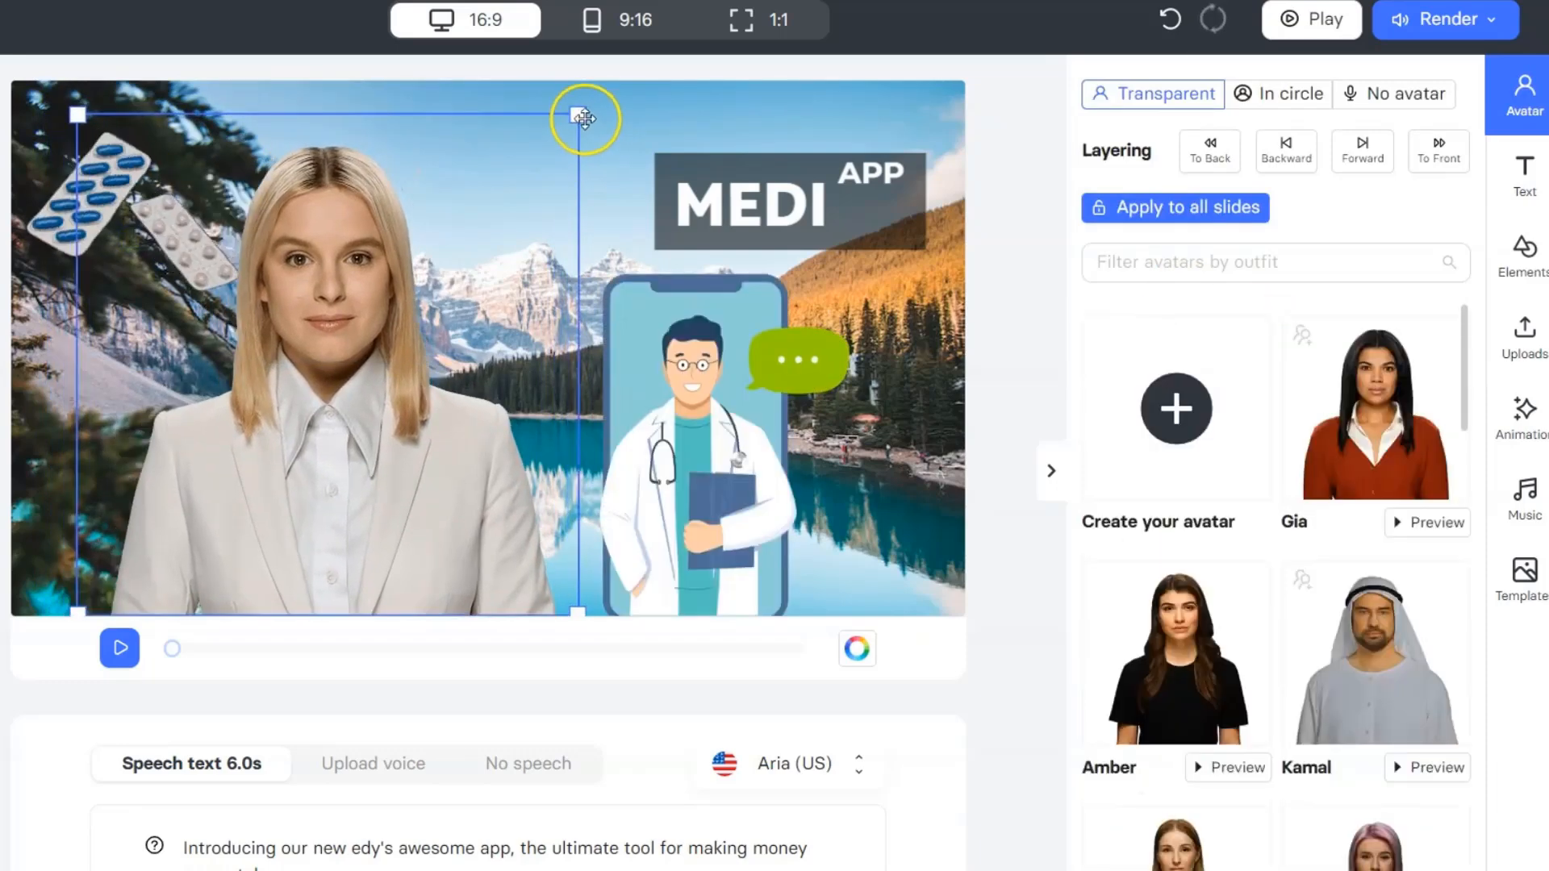
Enlarge the avatar slightly on the first slide and replace the MEDI title text with "Edy".
left_click_drag(580, 116, 603, 87)
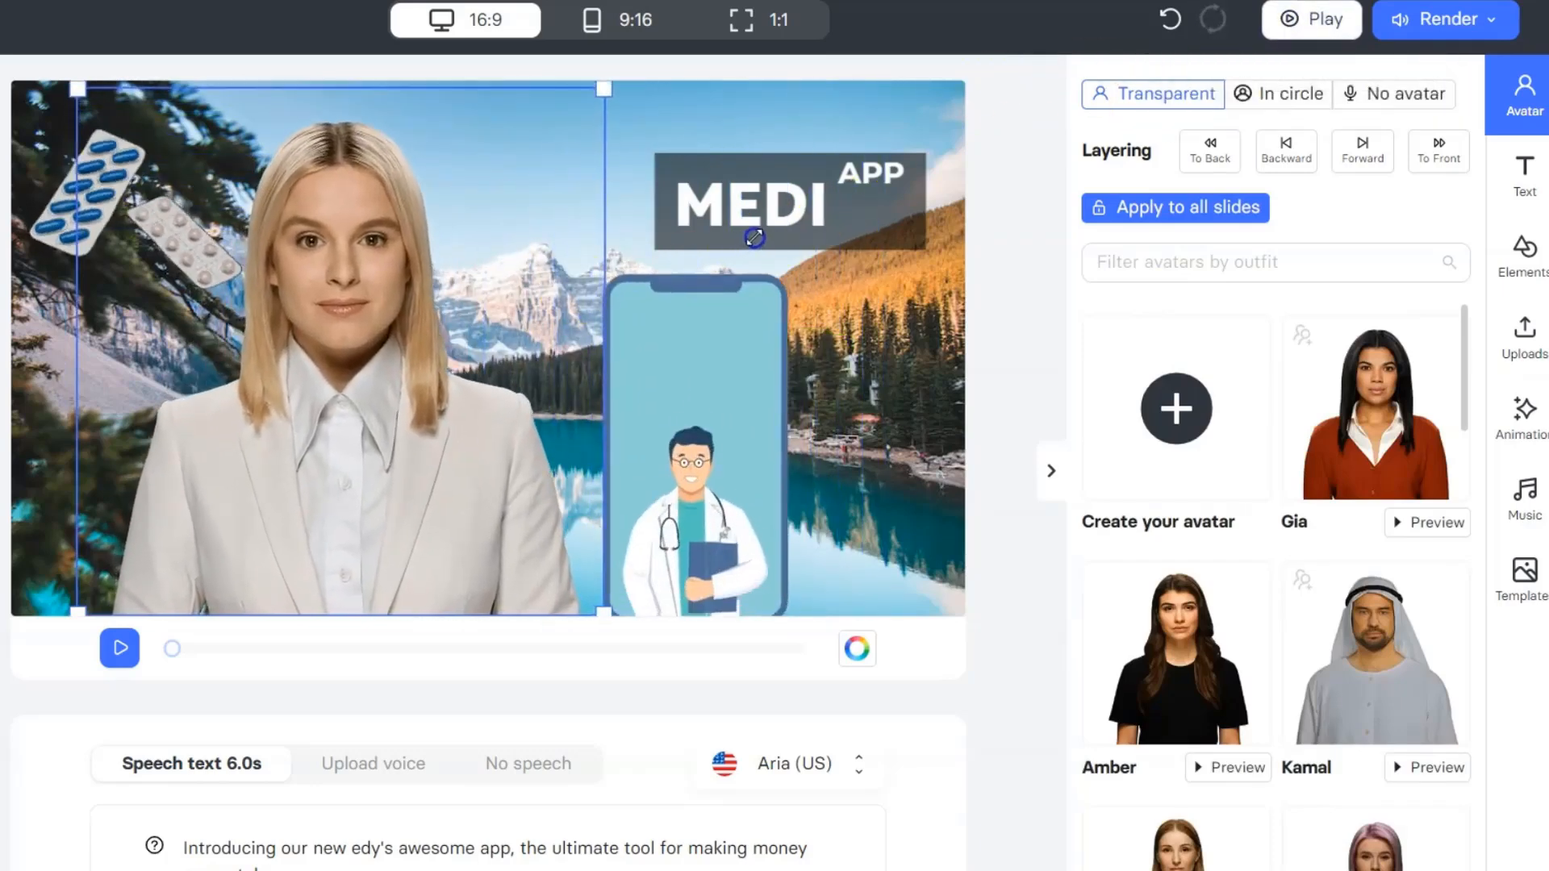
left_click(806, 173)
left_click(817, 197)
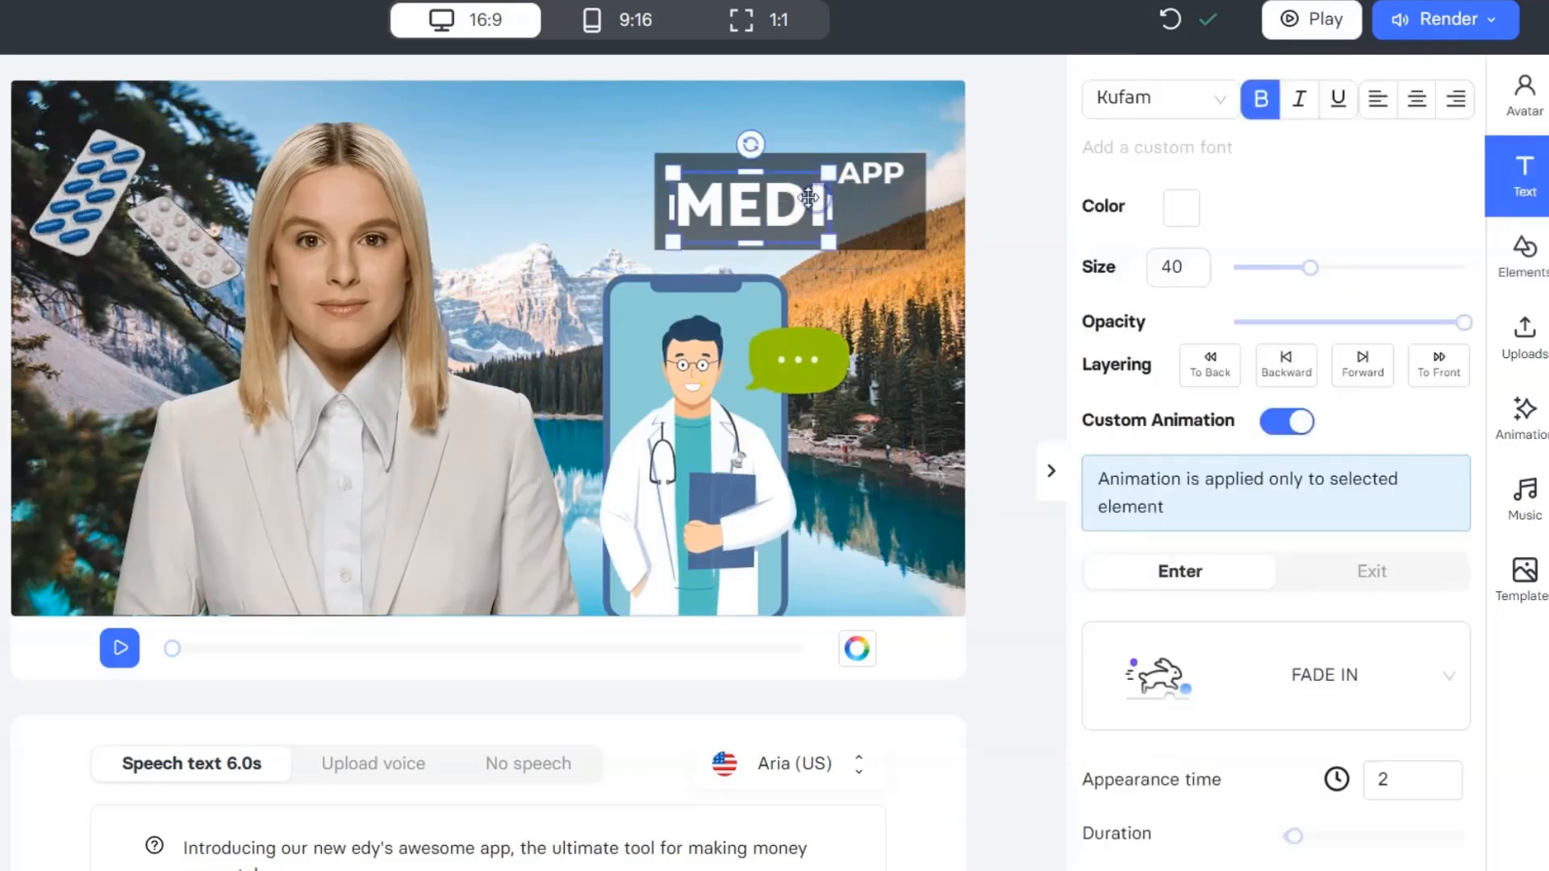
double_click(744, 213)
type("S")
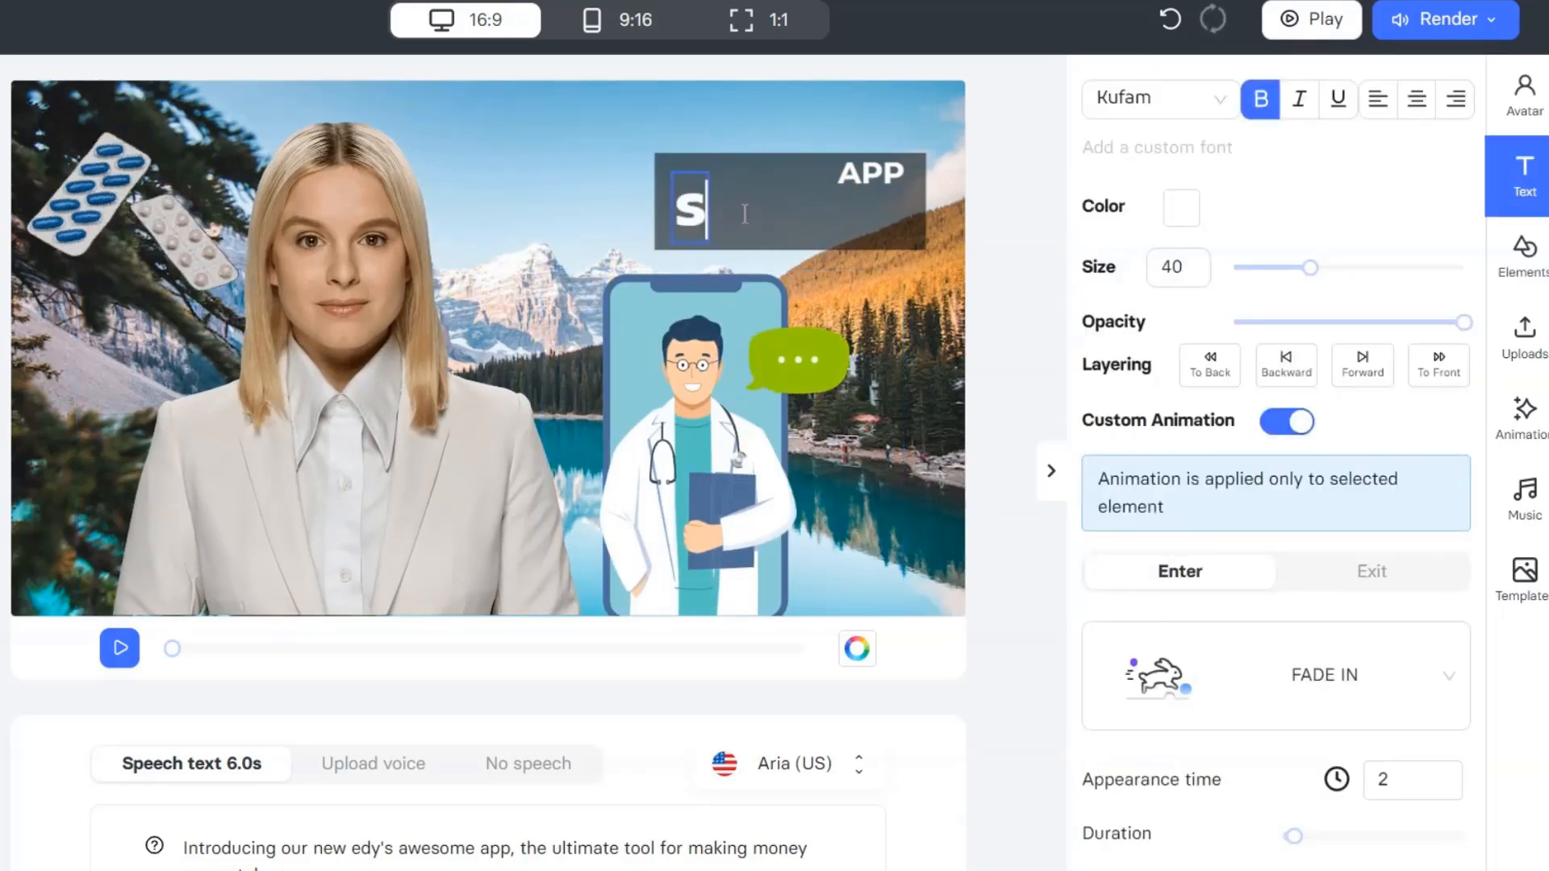
key("BackSpace")
type("Edy")
Trim the dark banner behind the title slightly at its outer edge and select the phone graphic to view its animation settings.
left_click(893, 227)
left_click(888, 225)
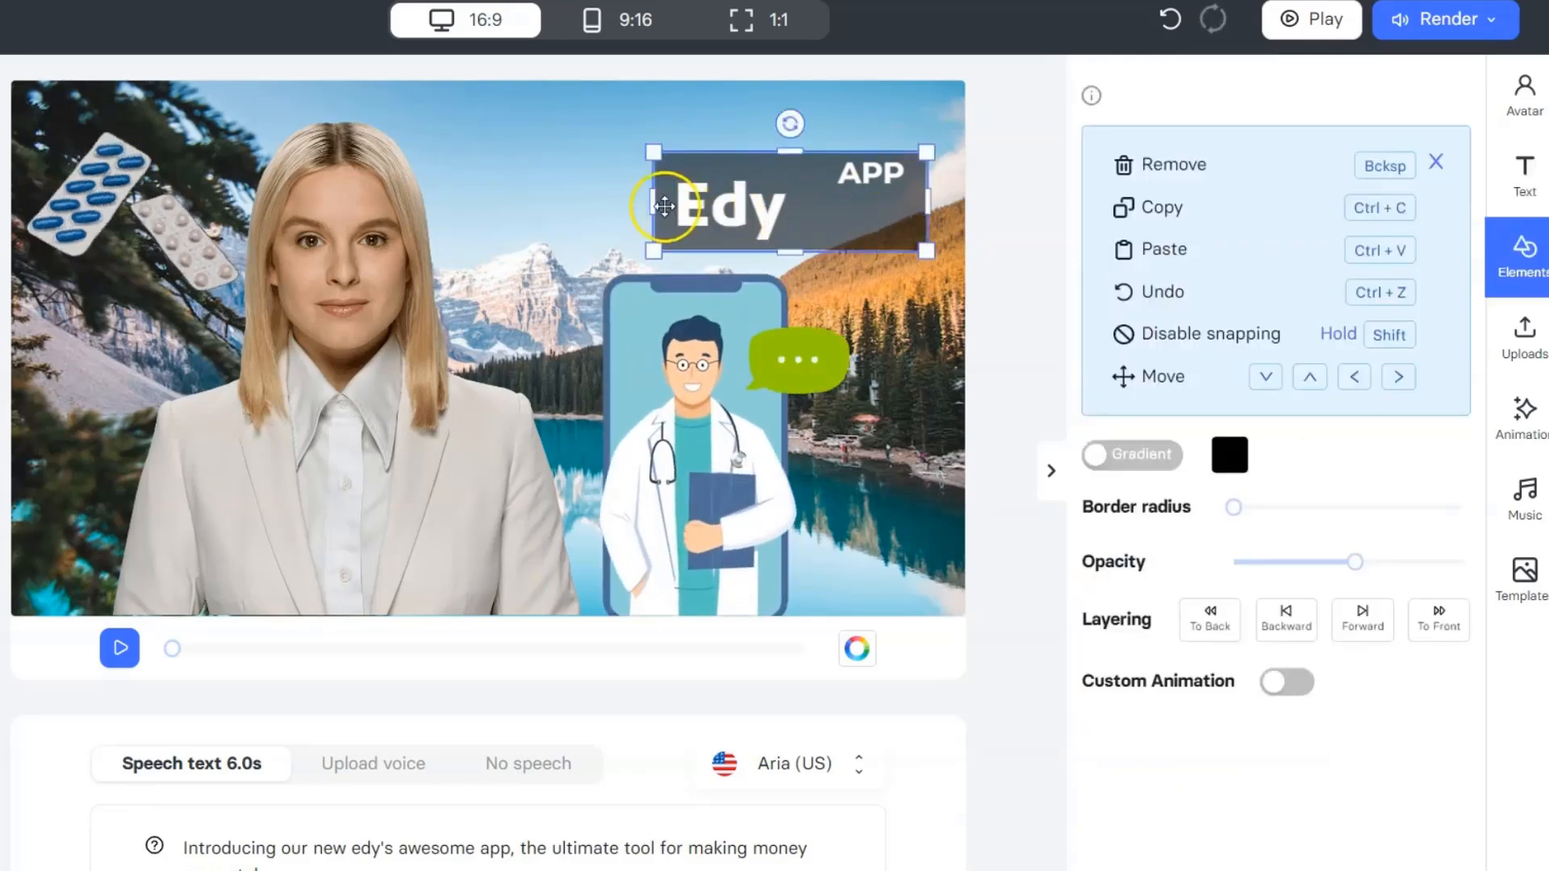
mouse_move(652, 207)
left_mouse_down()
mouse_move(542, 207)
mouse_move(655, 204)
left_mouse_up()
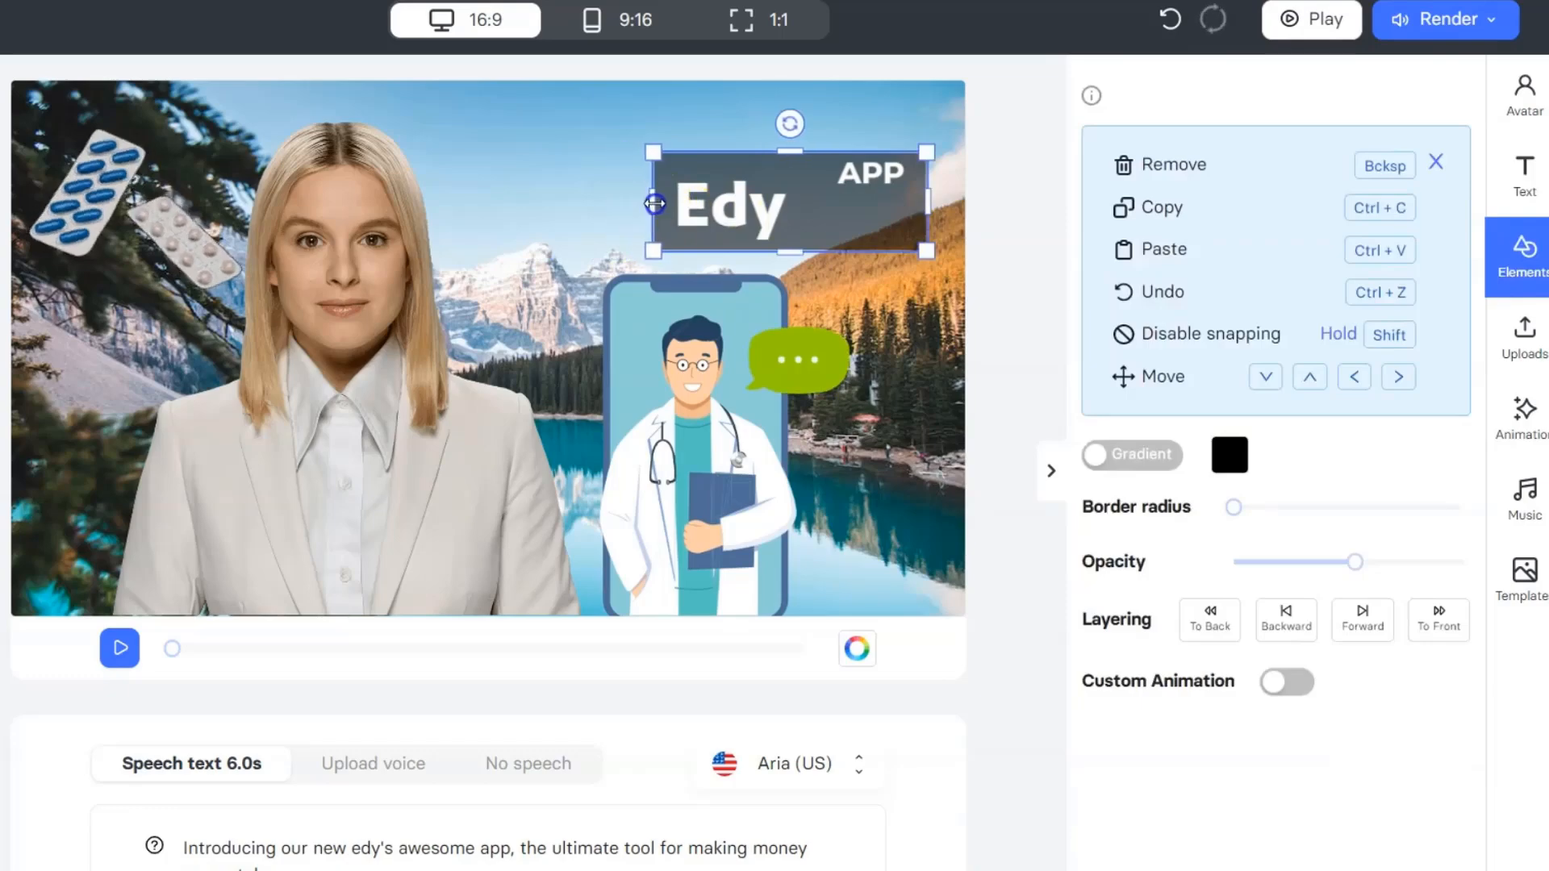
left_click(709, 413)
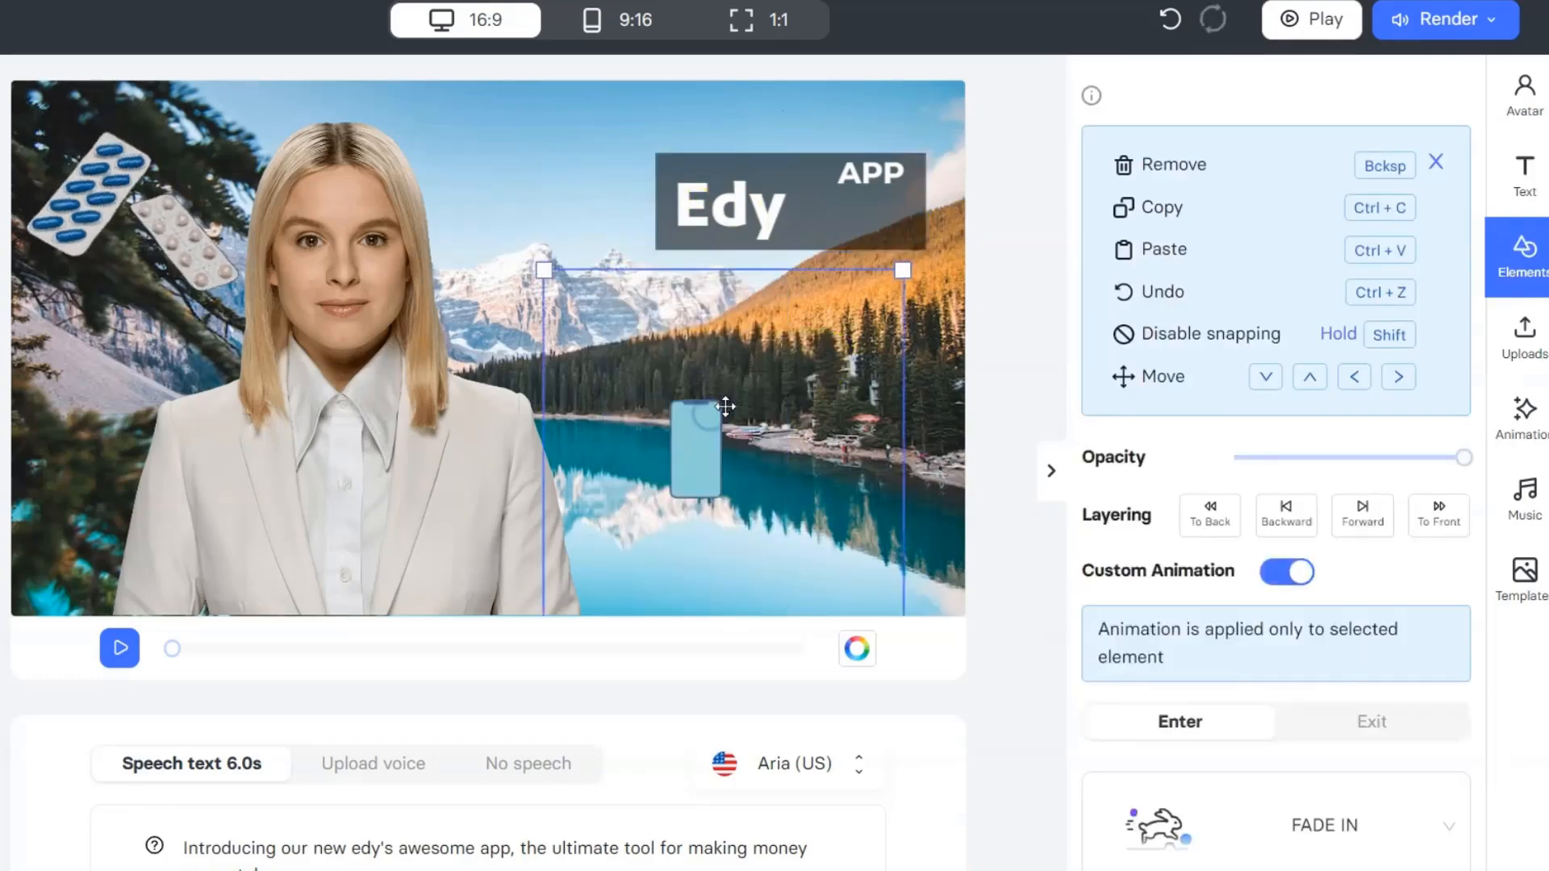
scroll(1200, 626, "down", 2)
left_click(1389, 707)
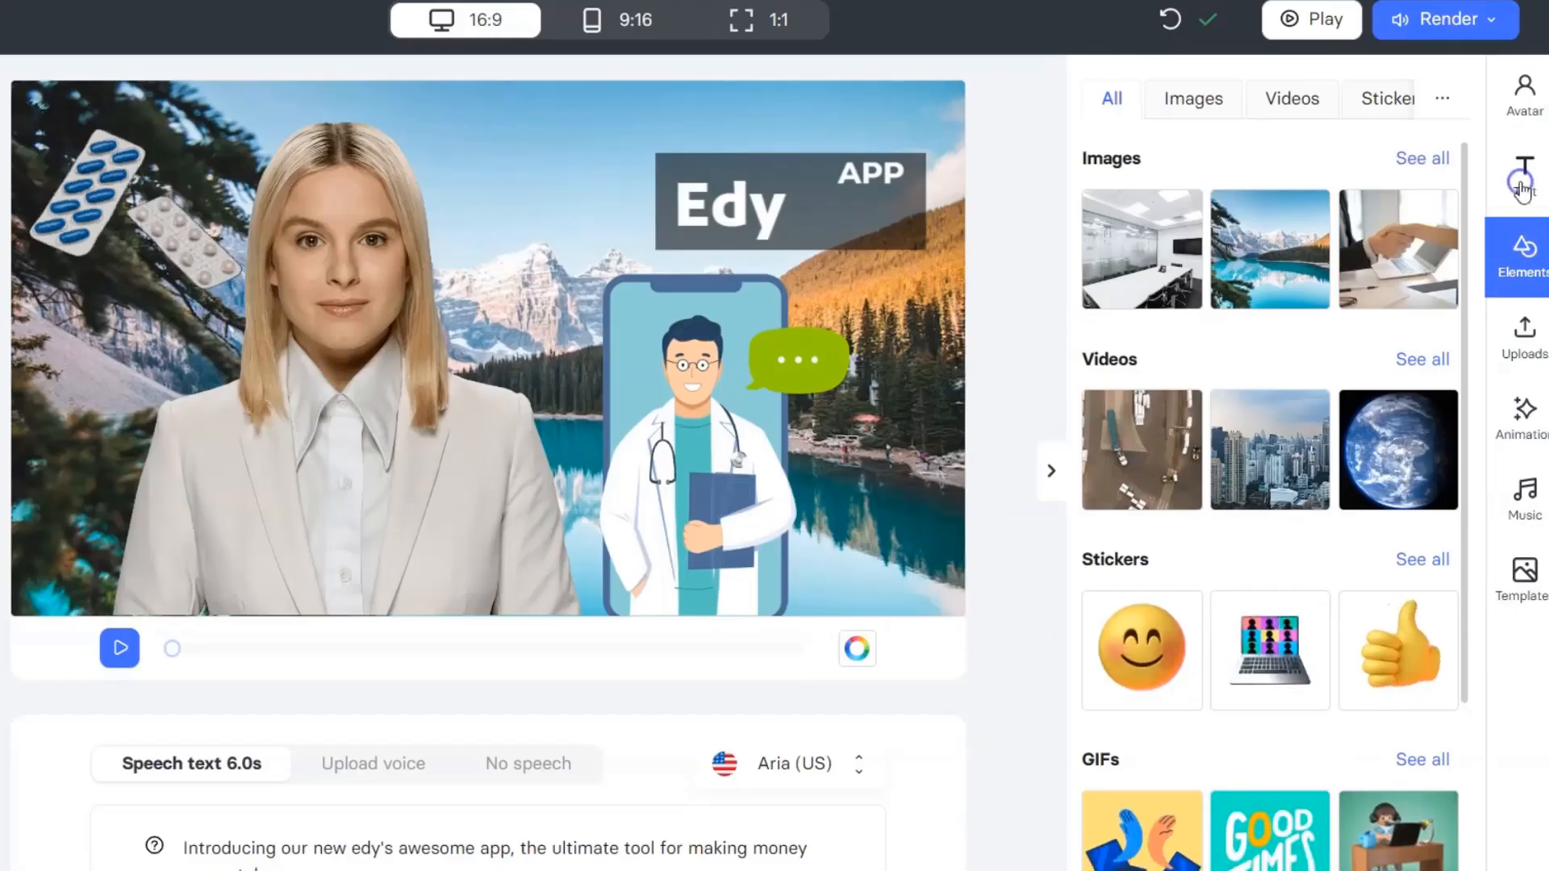
Add a default text box to the slide and look over the stock media library.
left_click(1522, 191)
left_click(1524, 258)
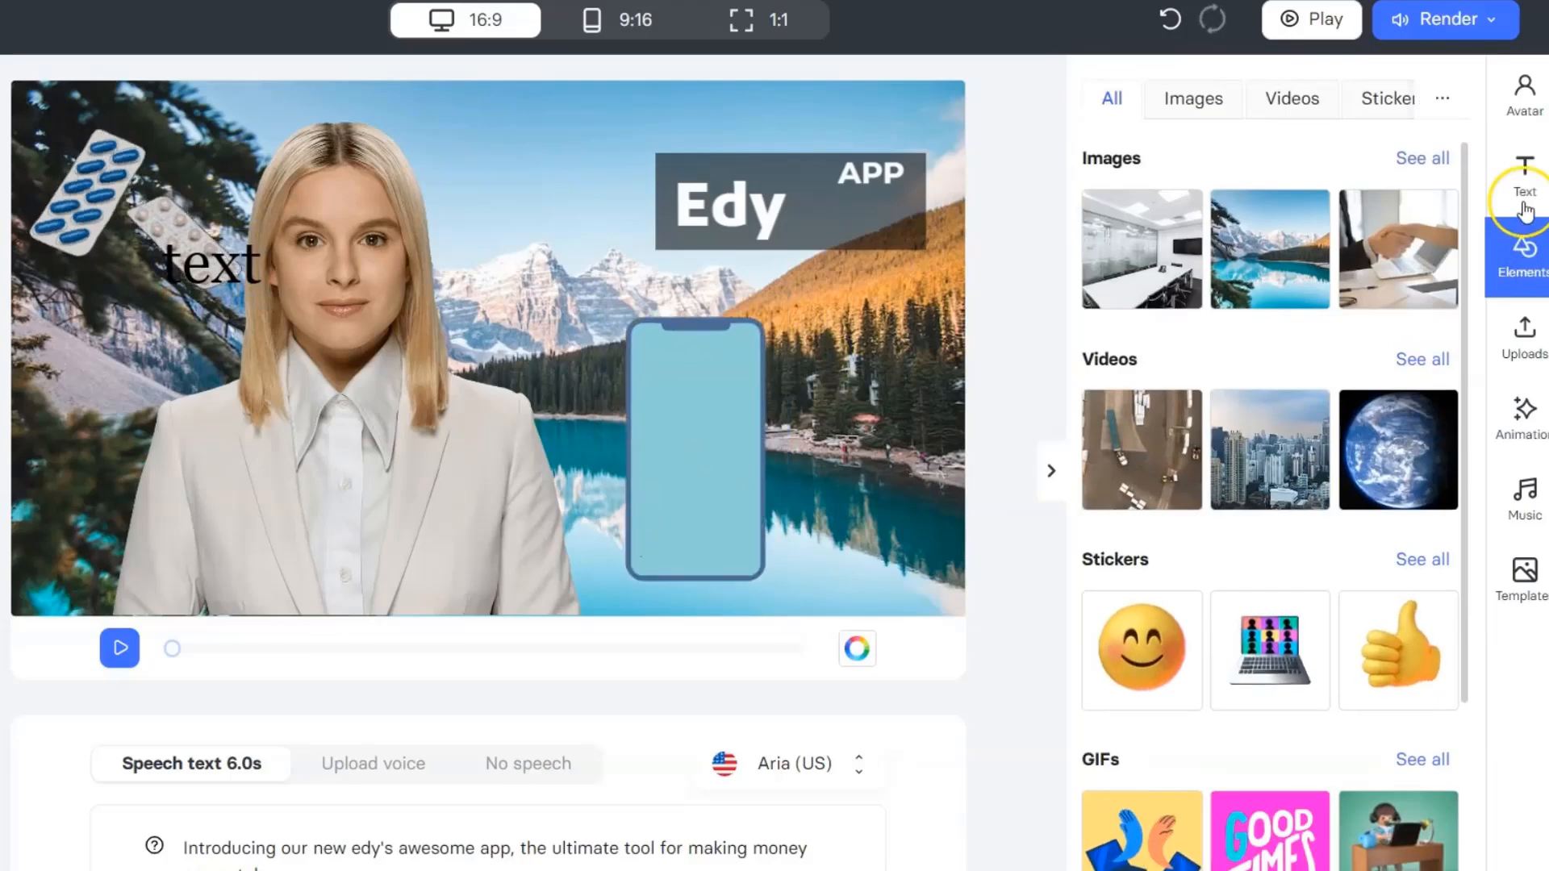
scroll(1286, 350, "down", 3)
scroll(1279, 335, "up", 3)
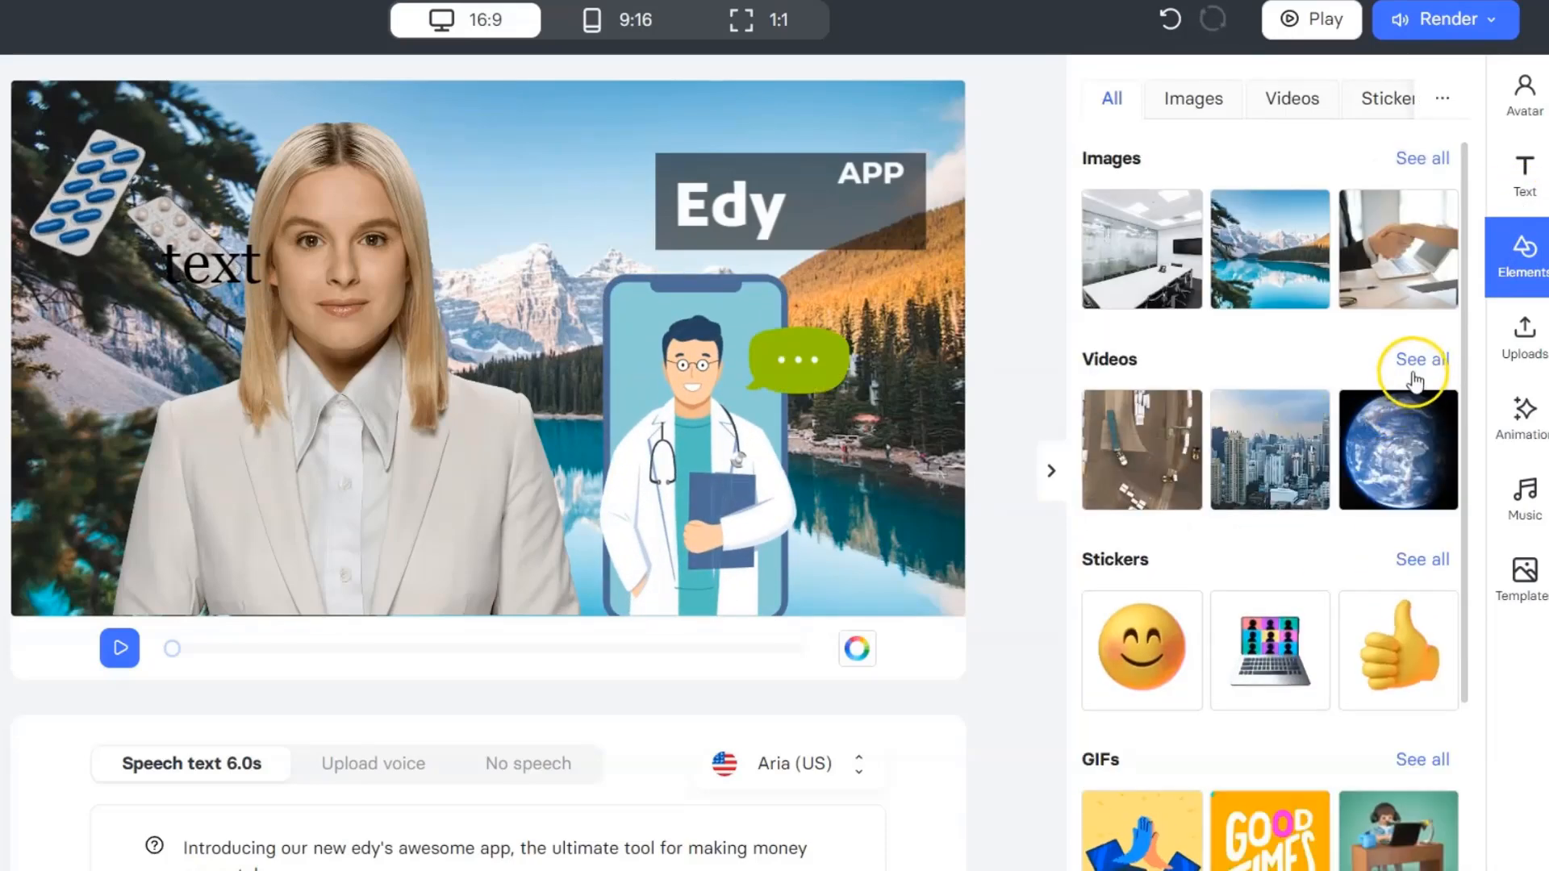
Search the stock videos for "medicine" and add the clip of the woman at a microscope beside a doctor.
left_click(1420, 362)
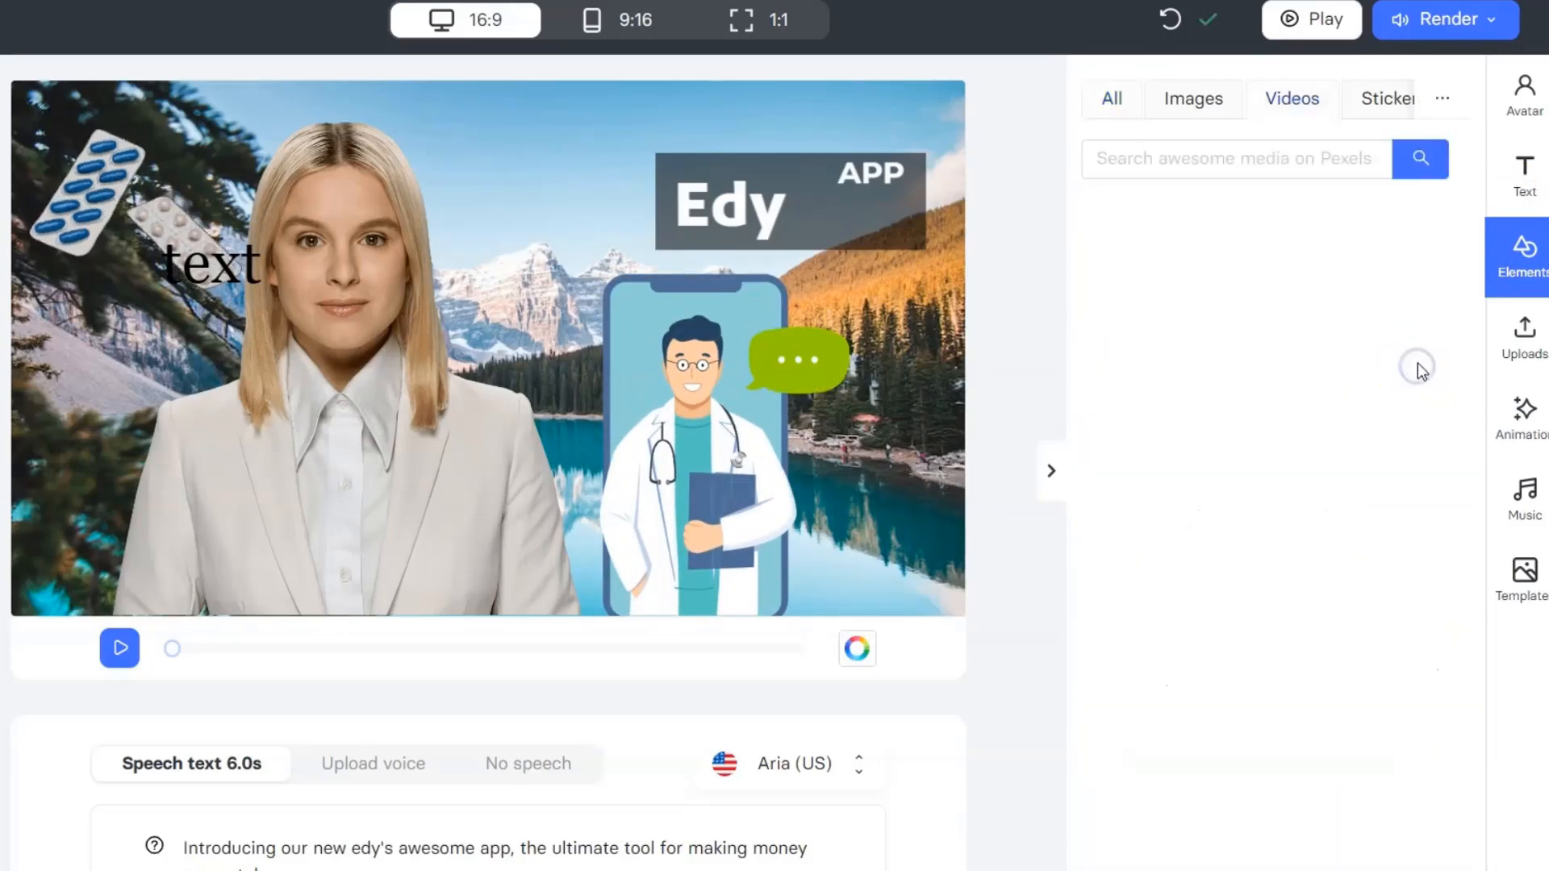
left_click(1173, 158)
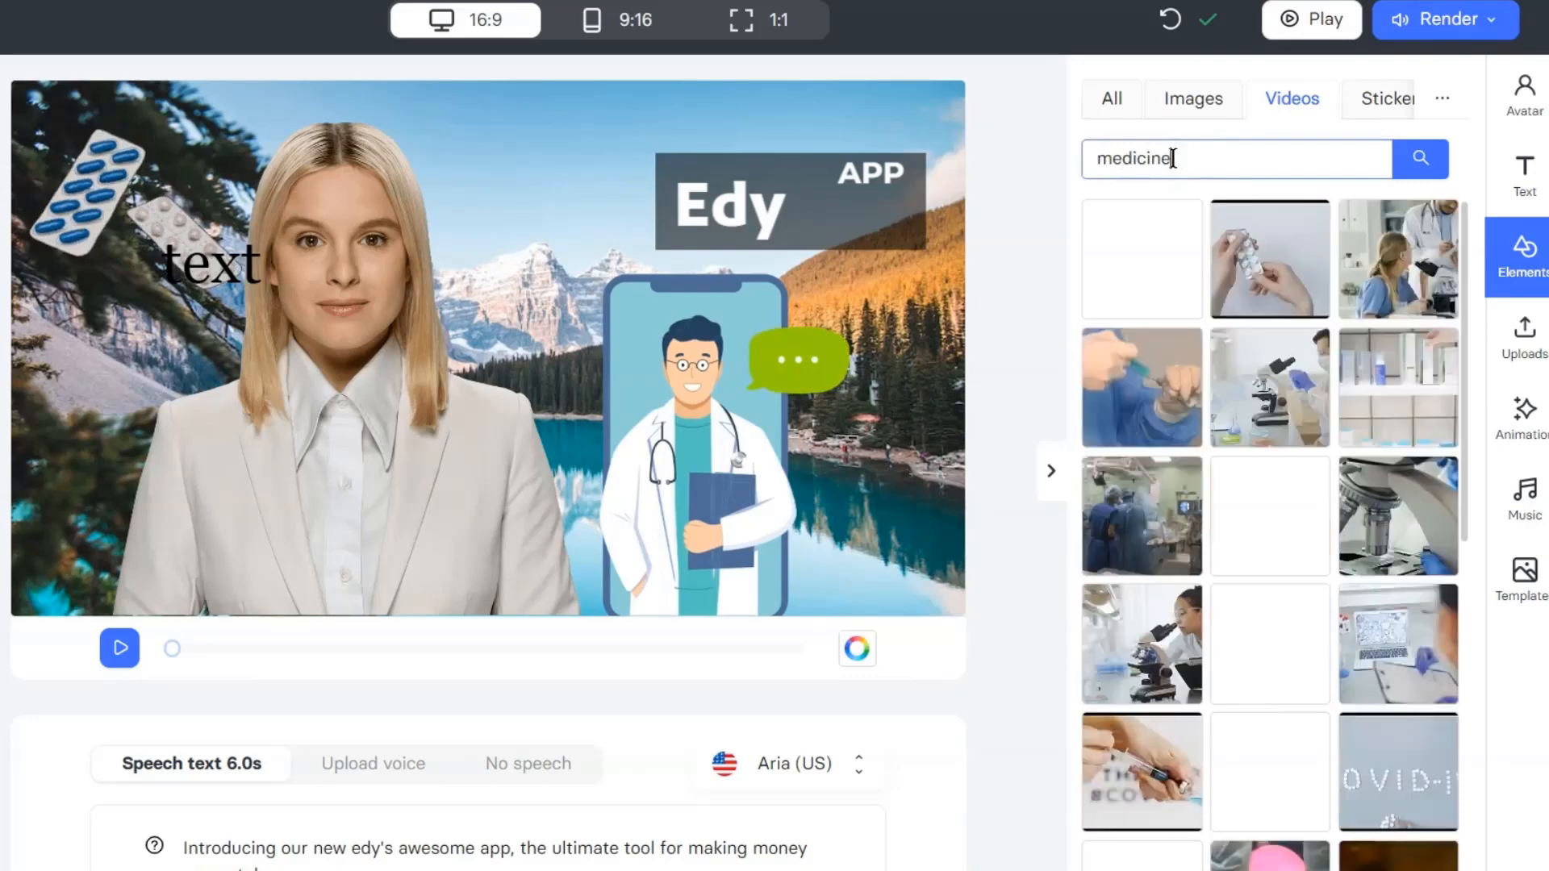
scroll(1187, 220, "down", 3)
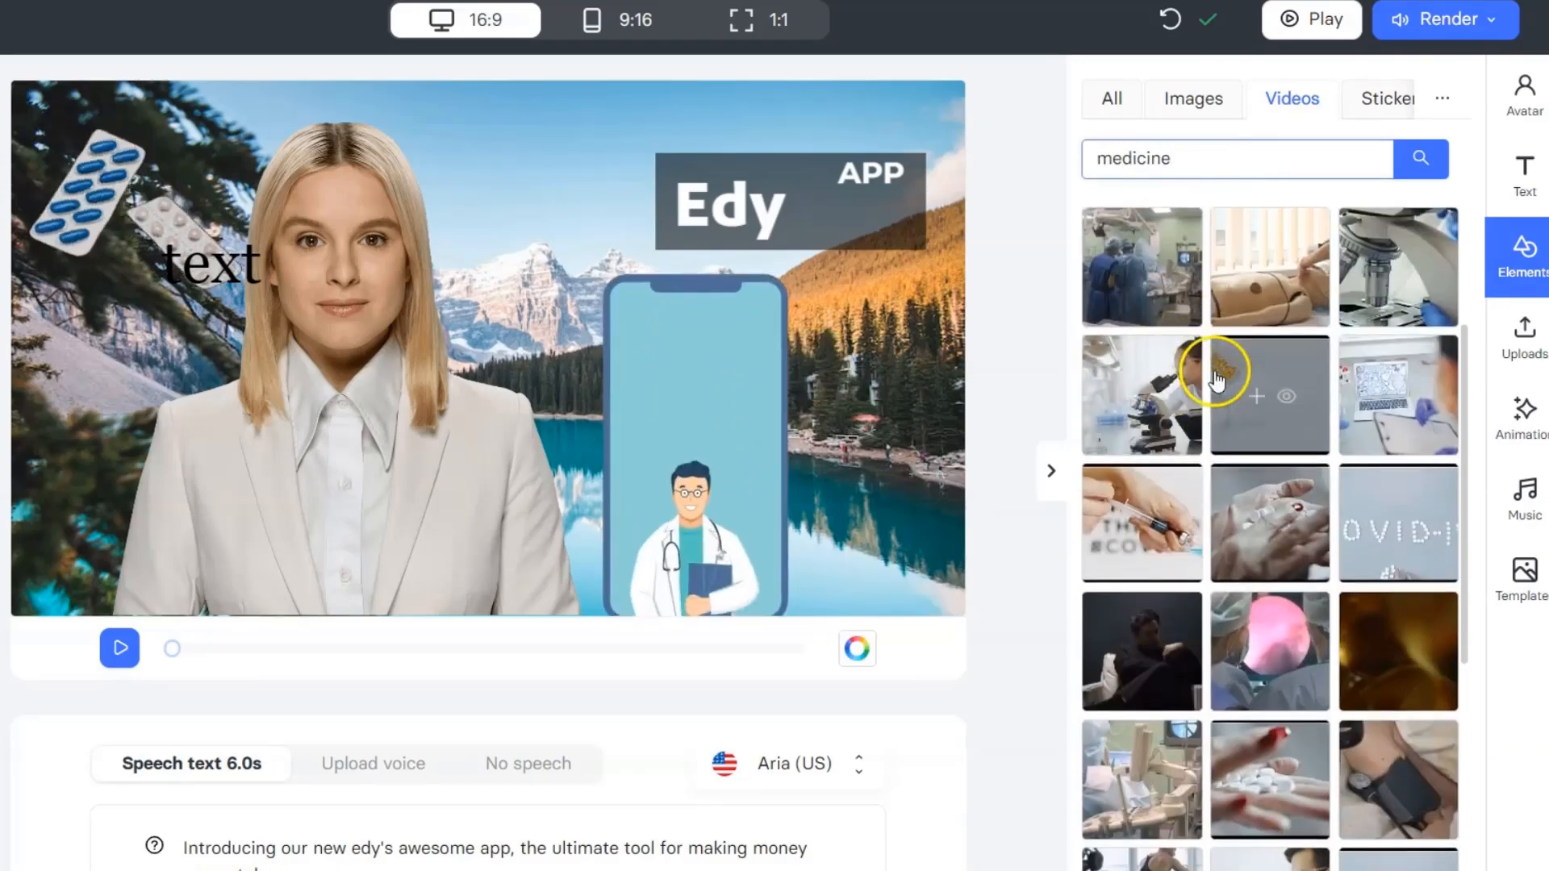
scroll(1428, 277, "up", 3)
left_click(1422, 288)
left_click(1223, 283)
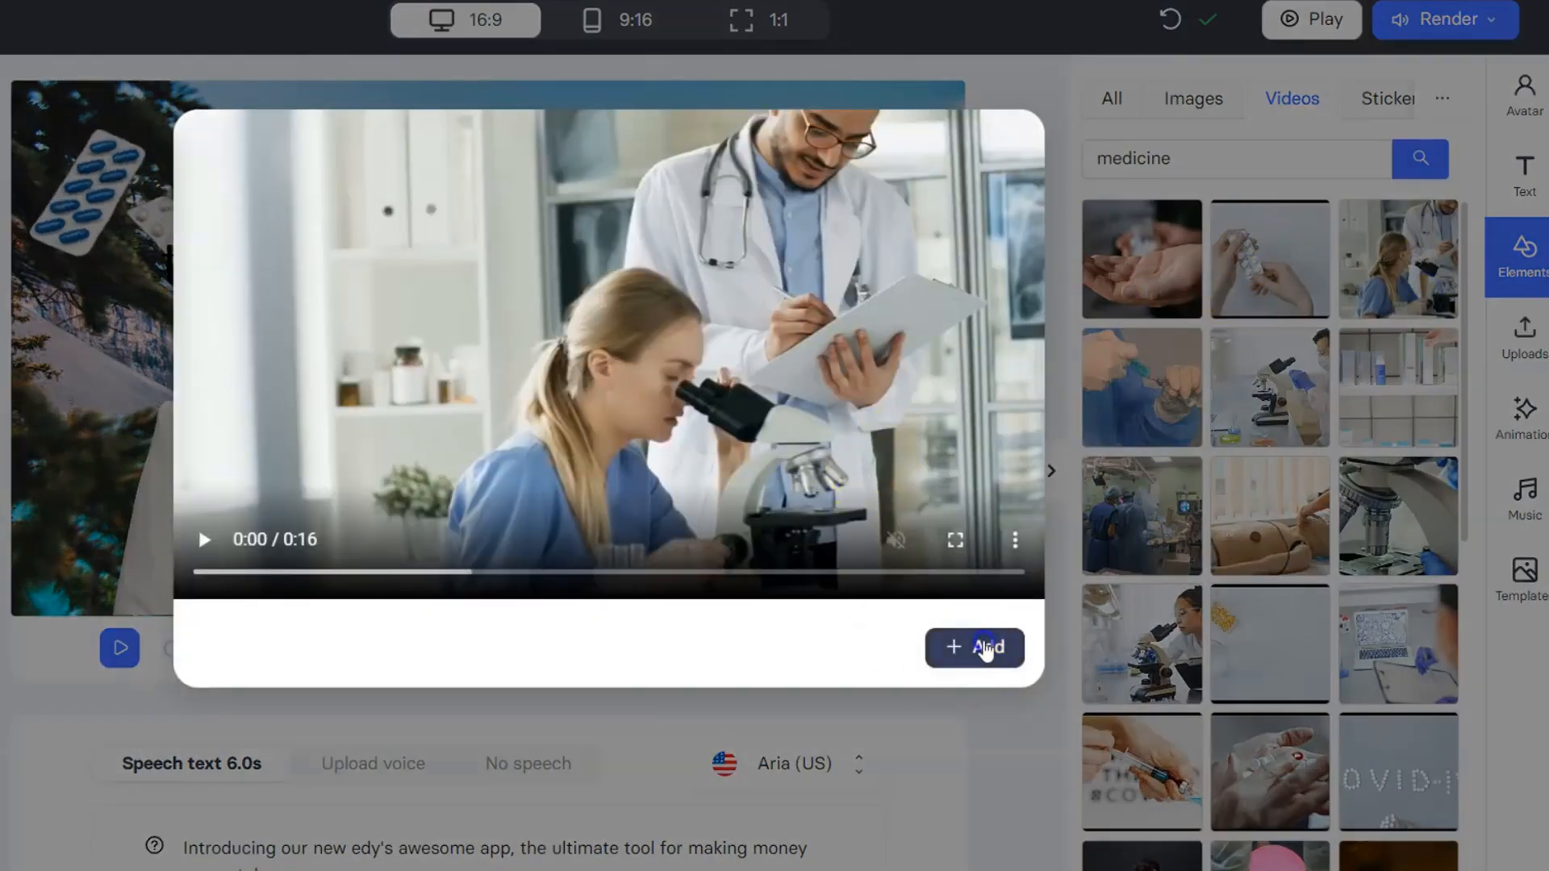
left_click(986, 650)
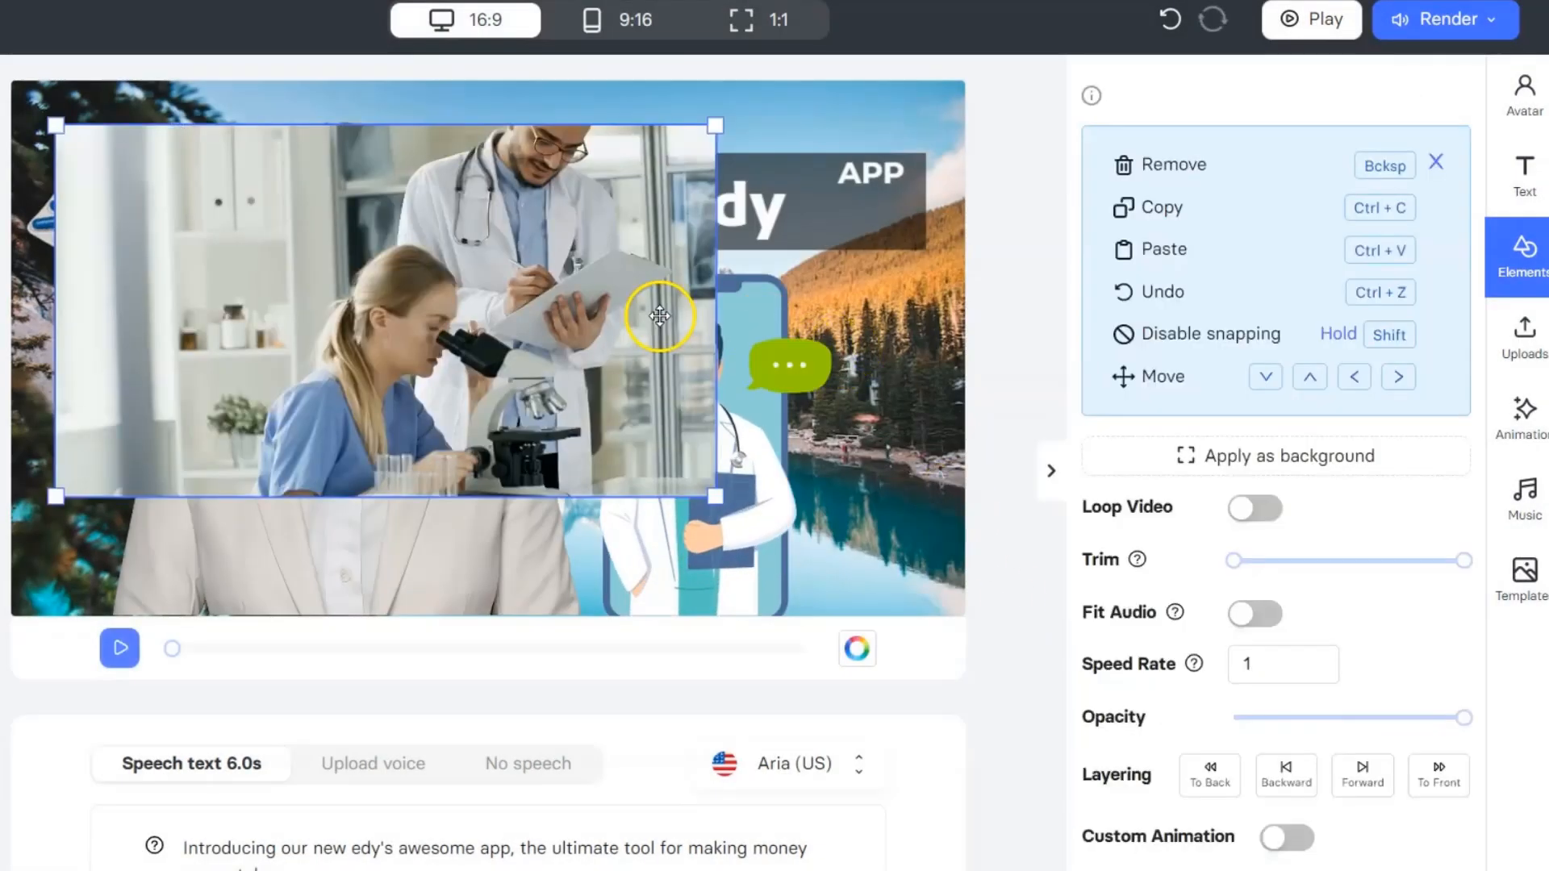
Enlarge the microscope clip to cover the slide, applying it as the background, and preview the slide.
left_click_drag(715, 496, 1009, 594)
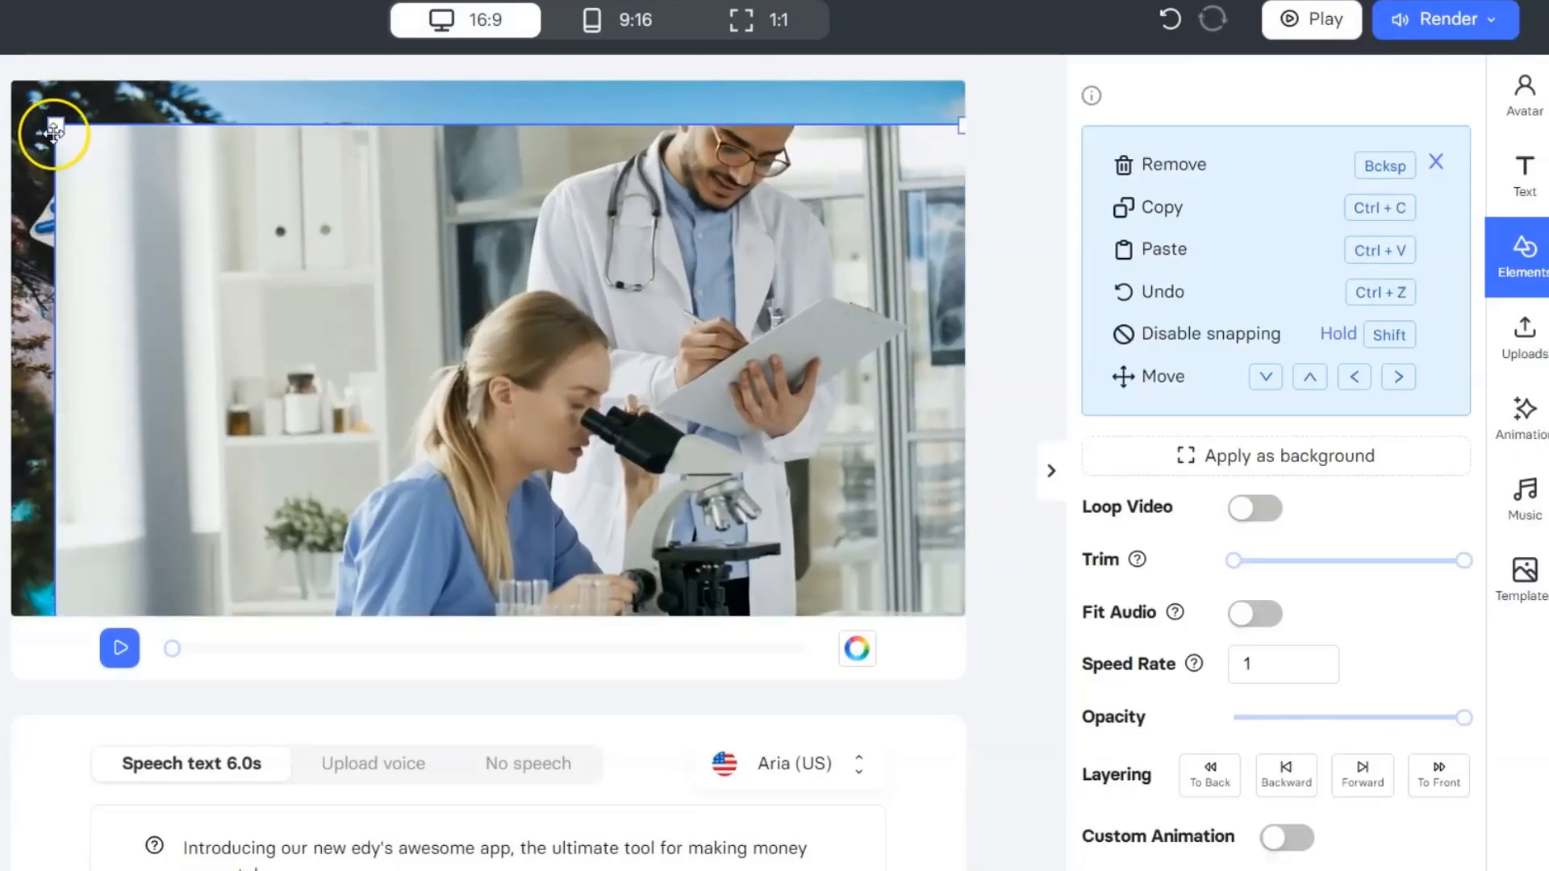
left_click_drag(53, 132, 10, 62)
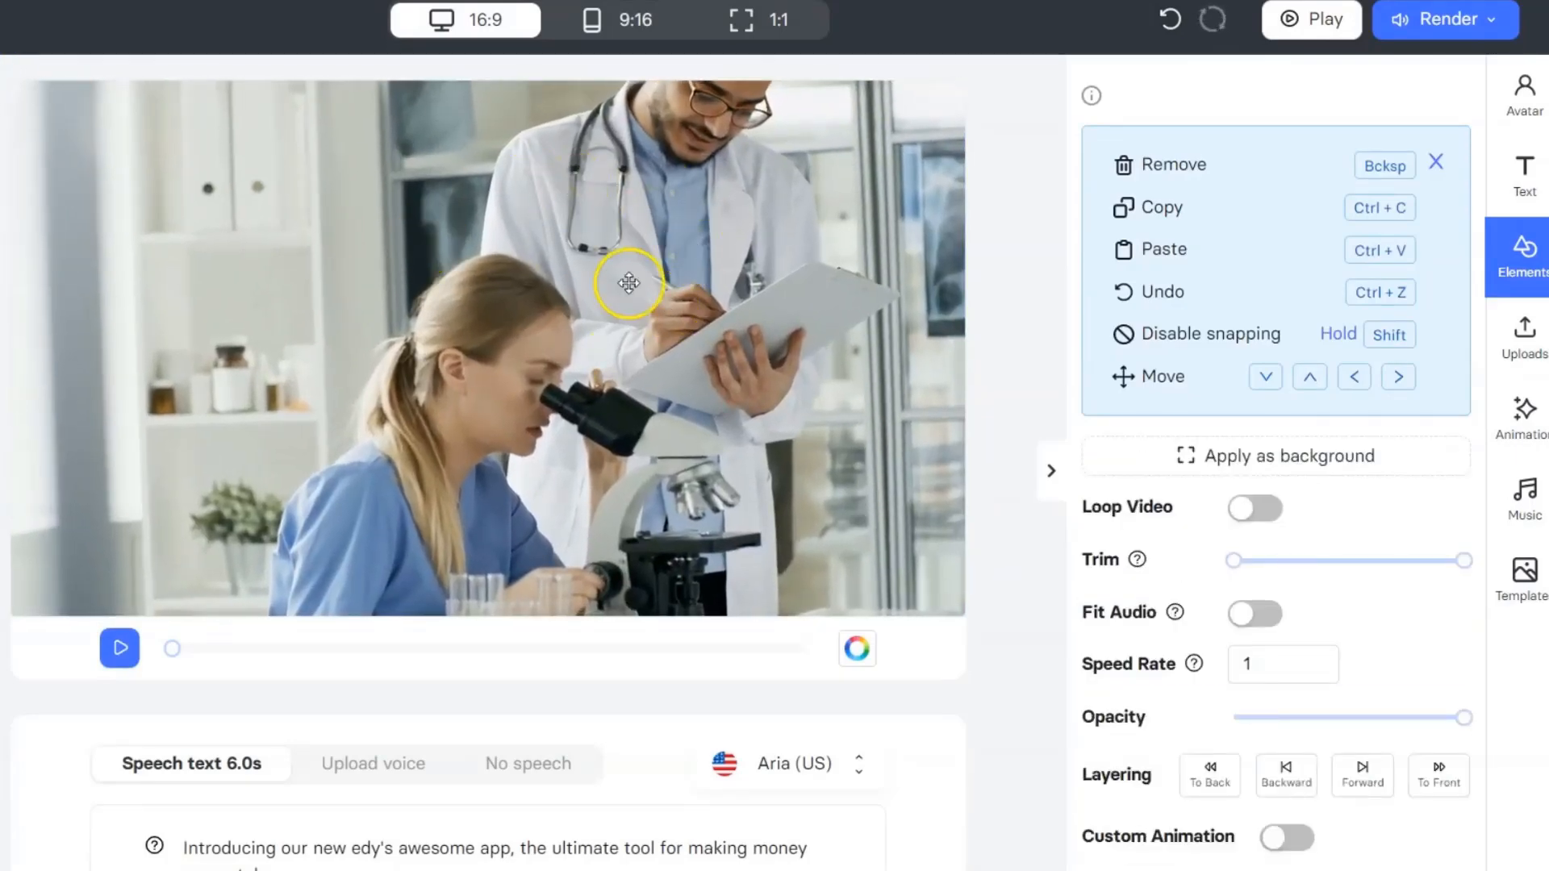
left_click(1301, 458)
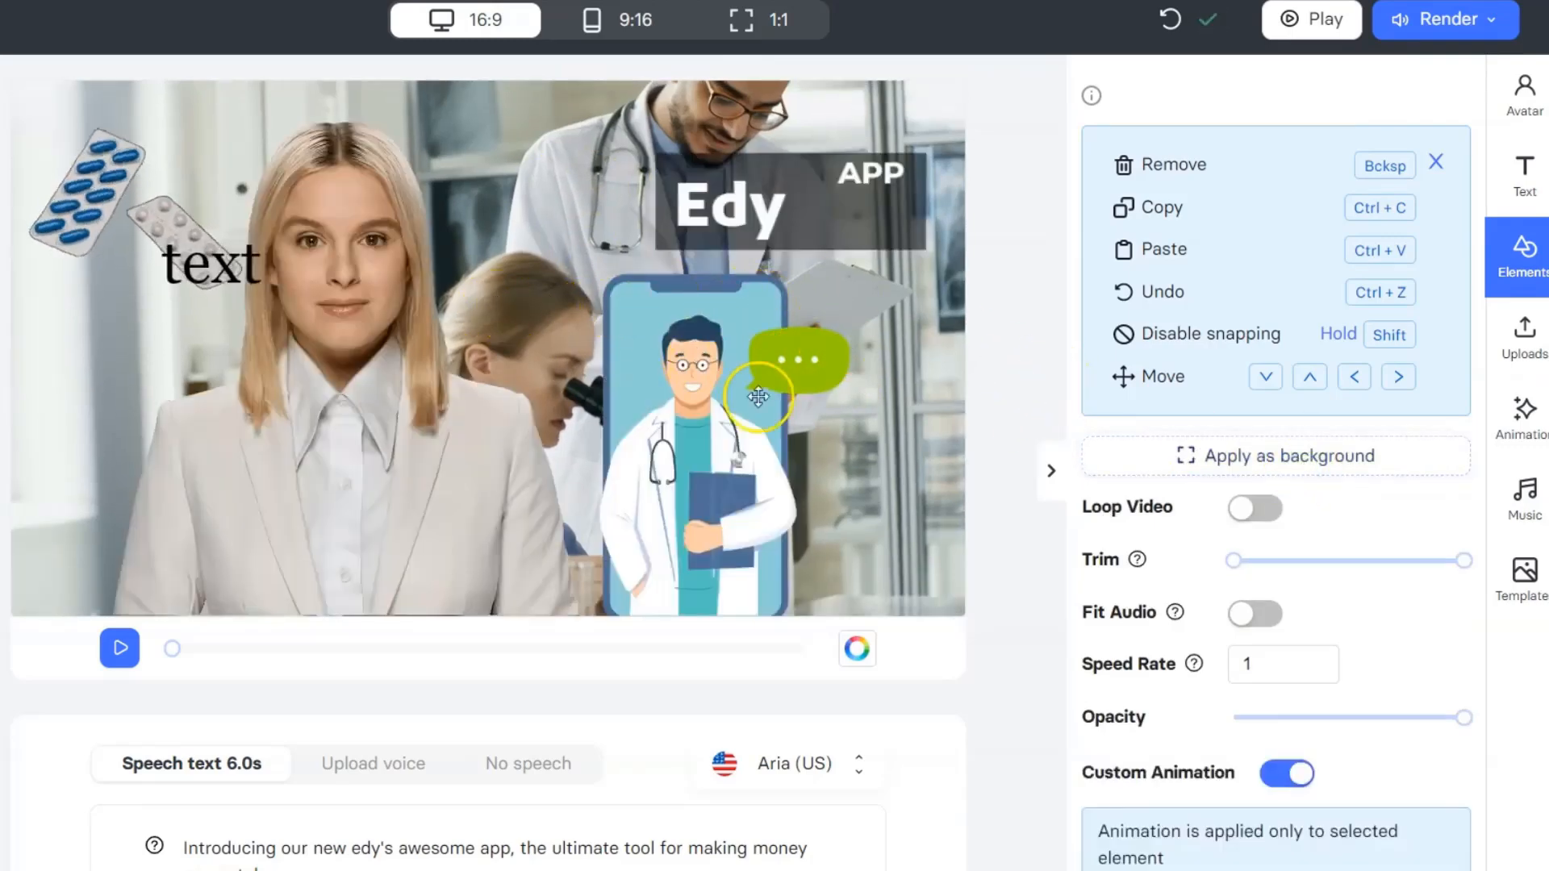
left_click(121, 651)
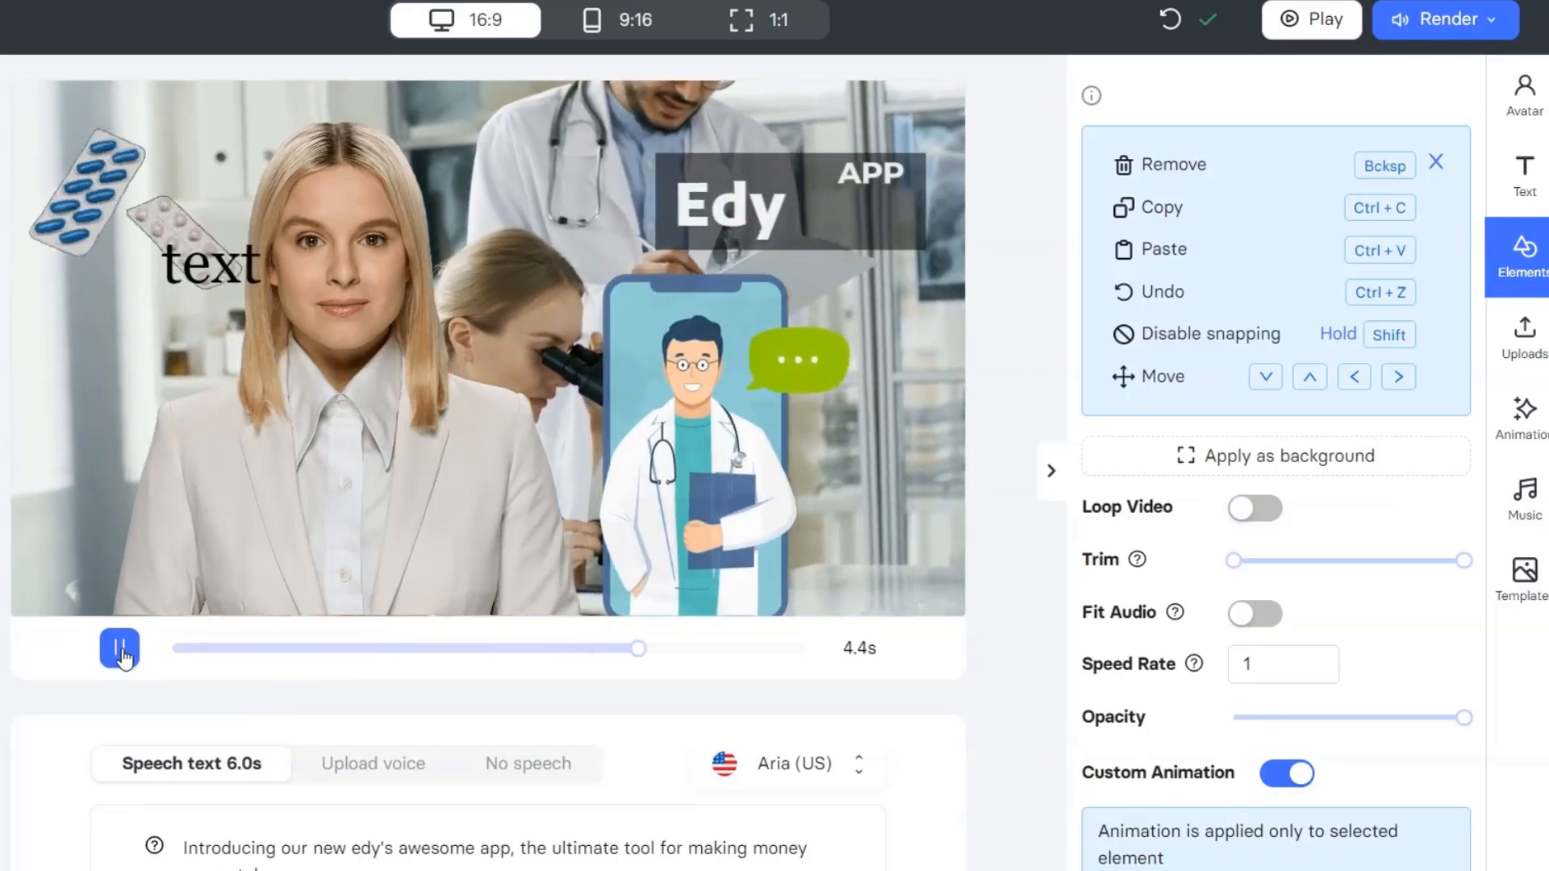
left_click(486, 242)
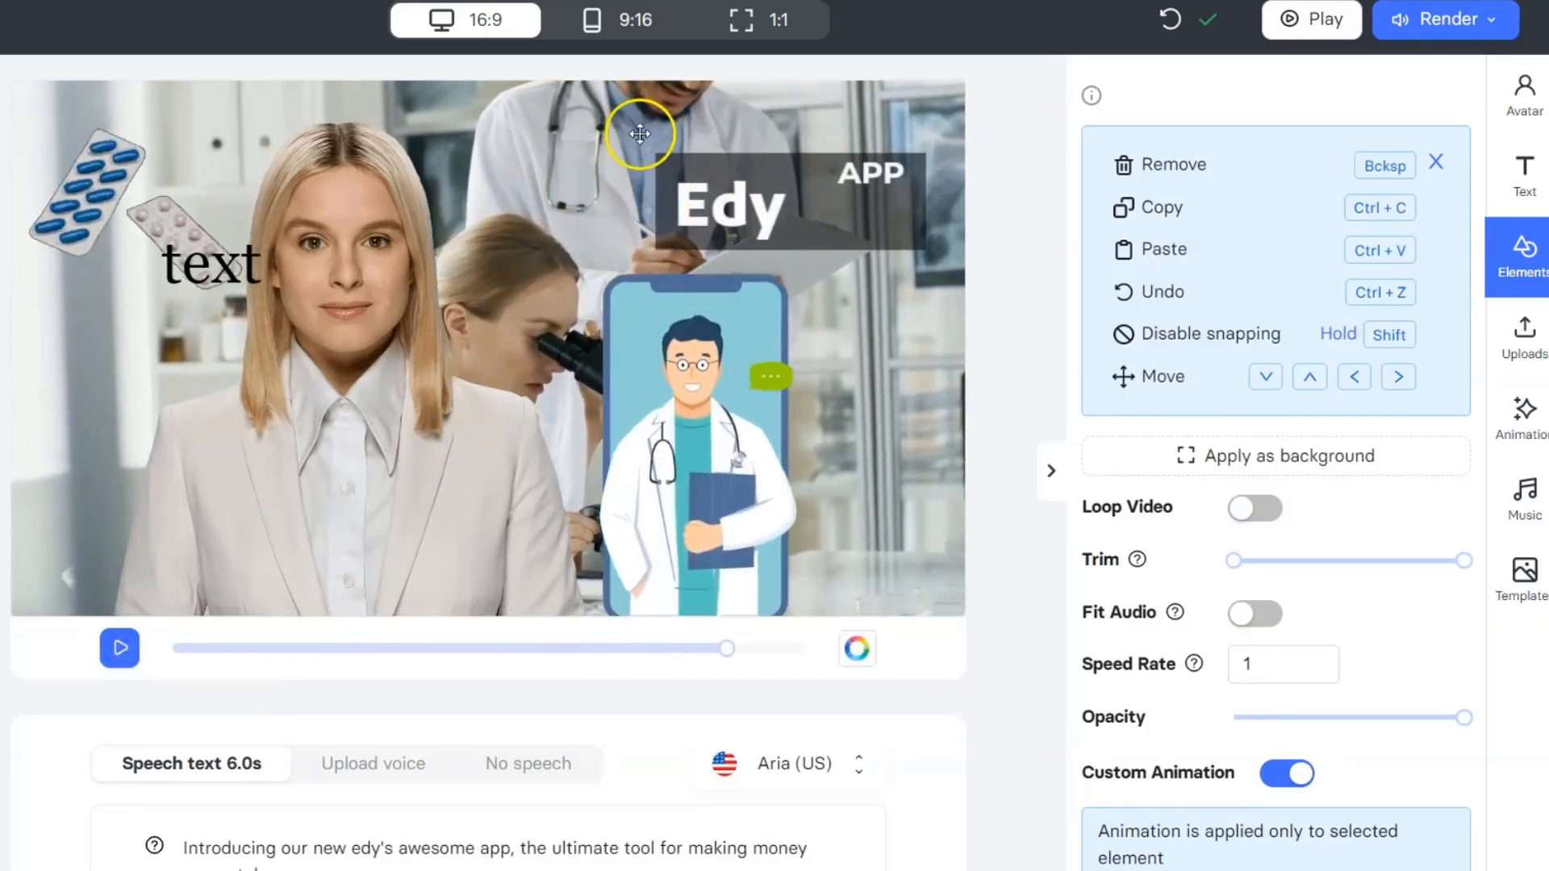
Delete the placeholder text box from the slide and move the avatar further left, closer to the pill packs.
left_click(208, 252)
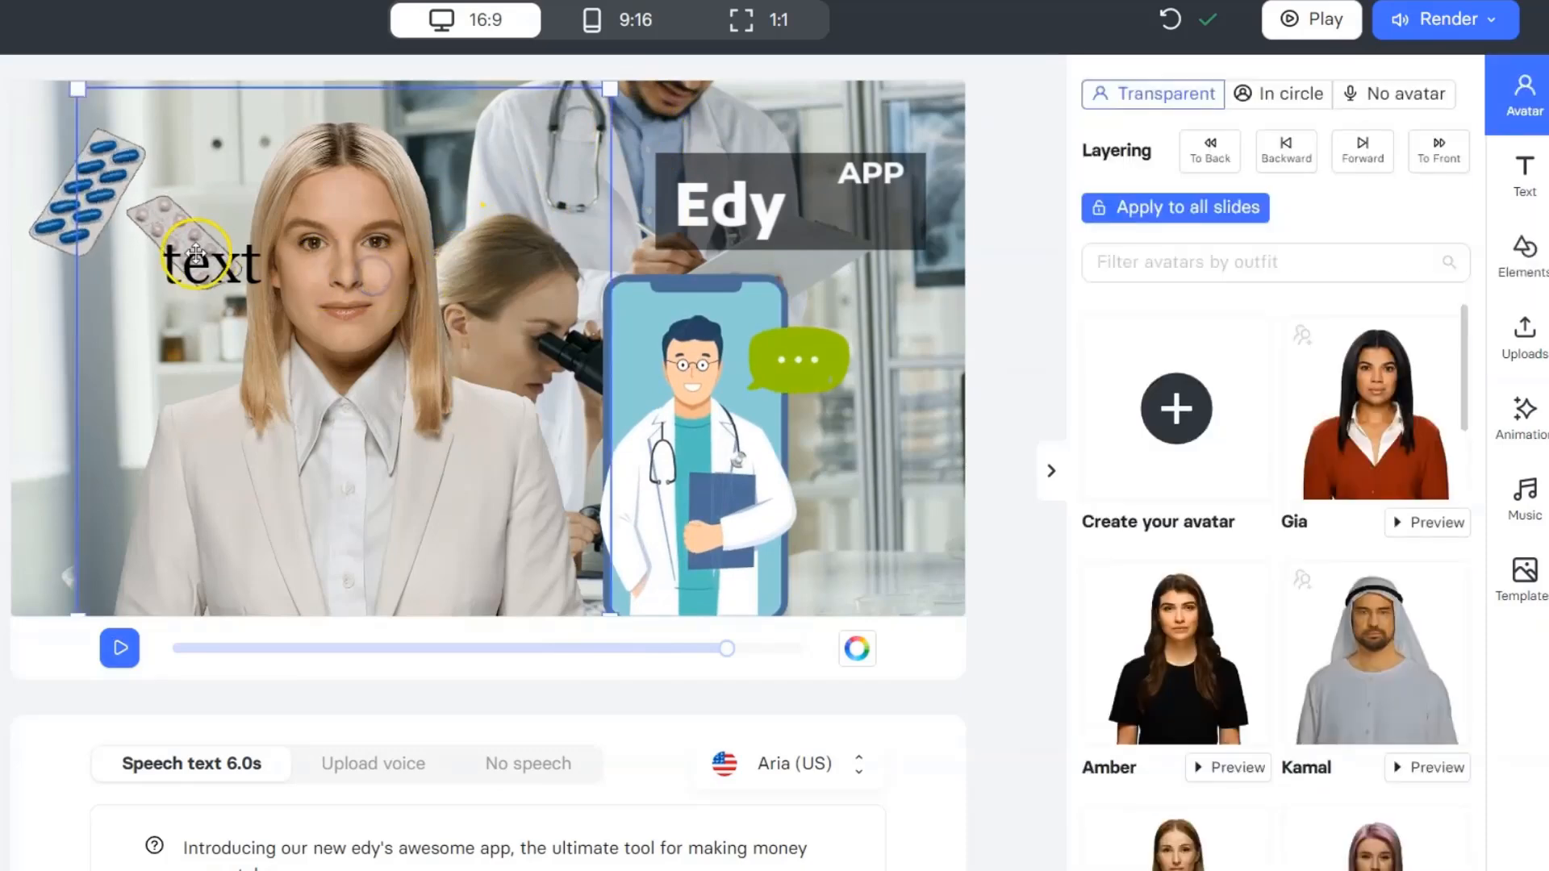
left_click(234, 270)
key("Delete")
left_click_drag(336, 240, 274, 229)
left_click(393, 250)
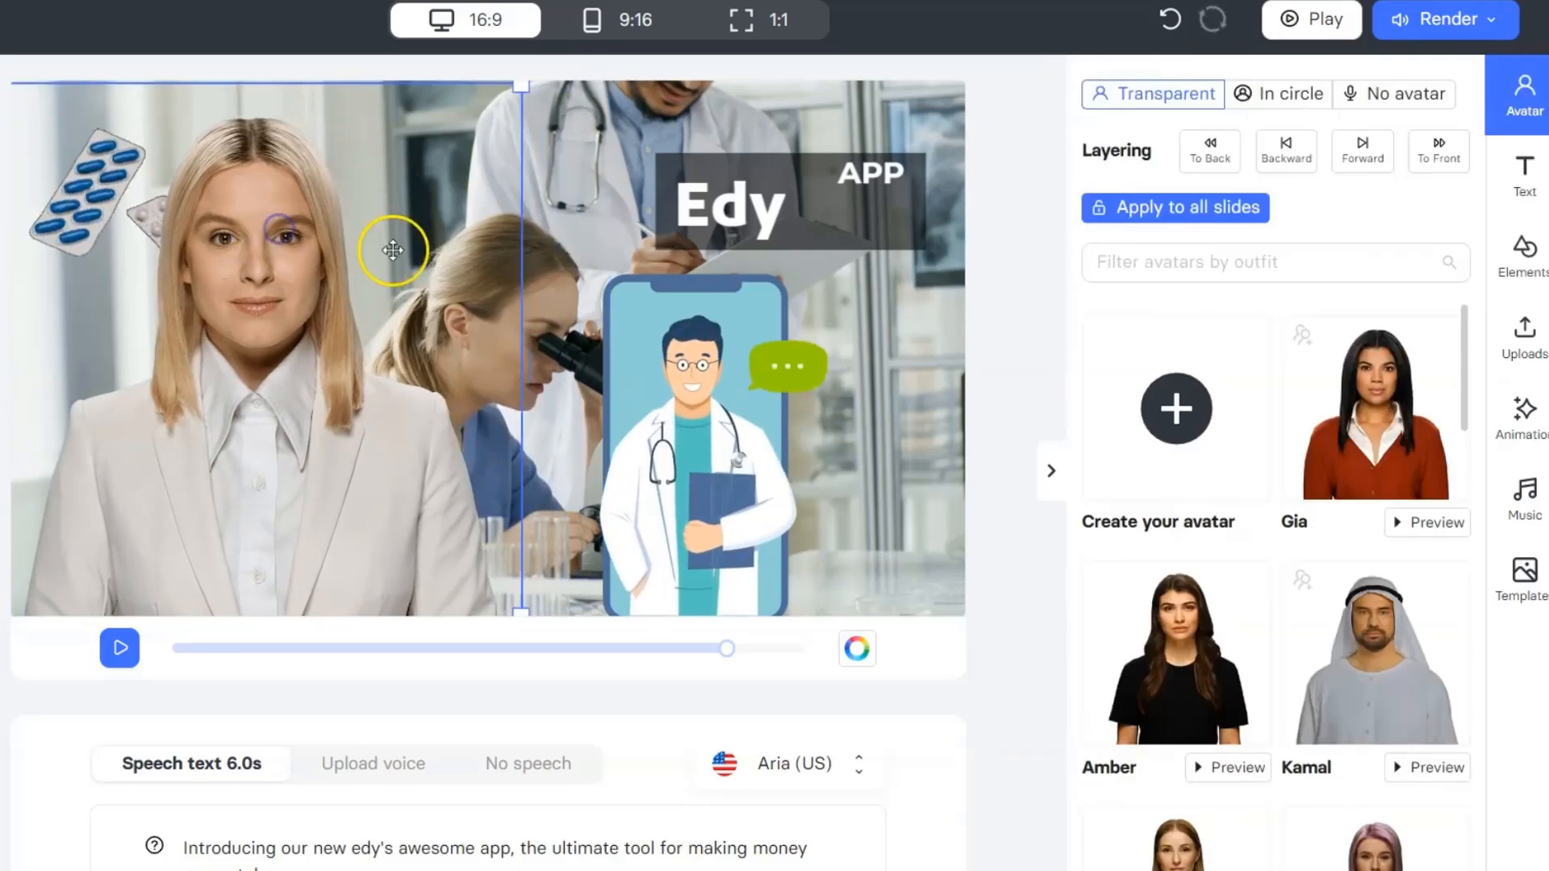
left_click(1007, 375)
Browse the available stickers and stock images in the element library.
left_click(1362, 97)
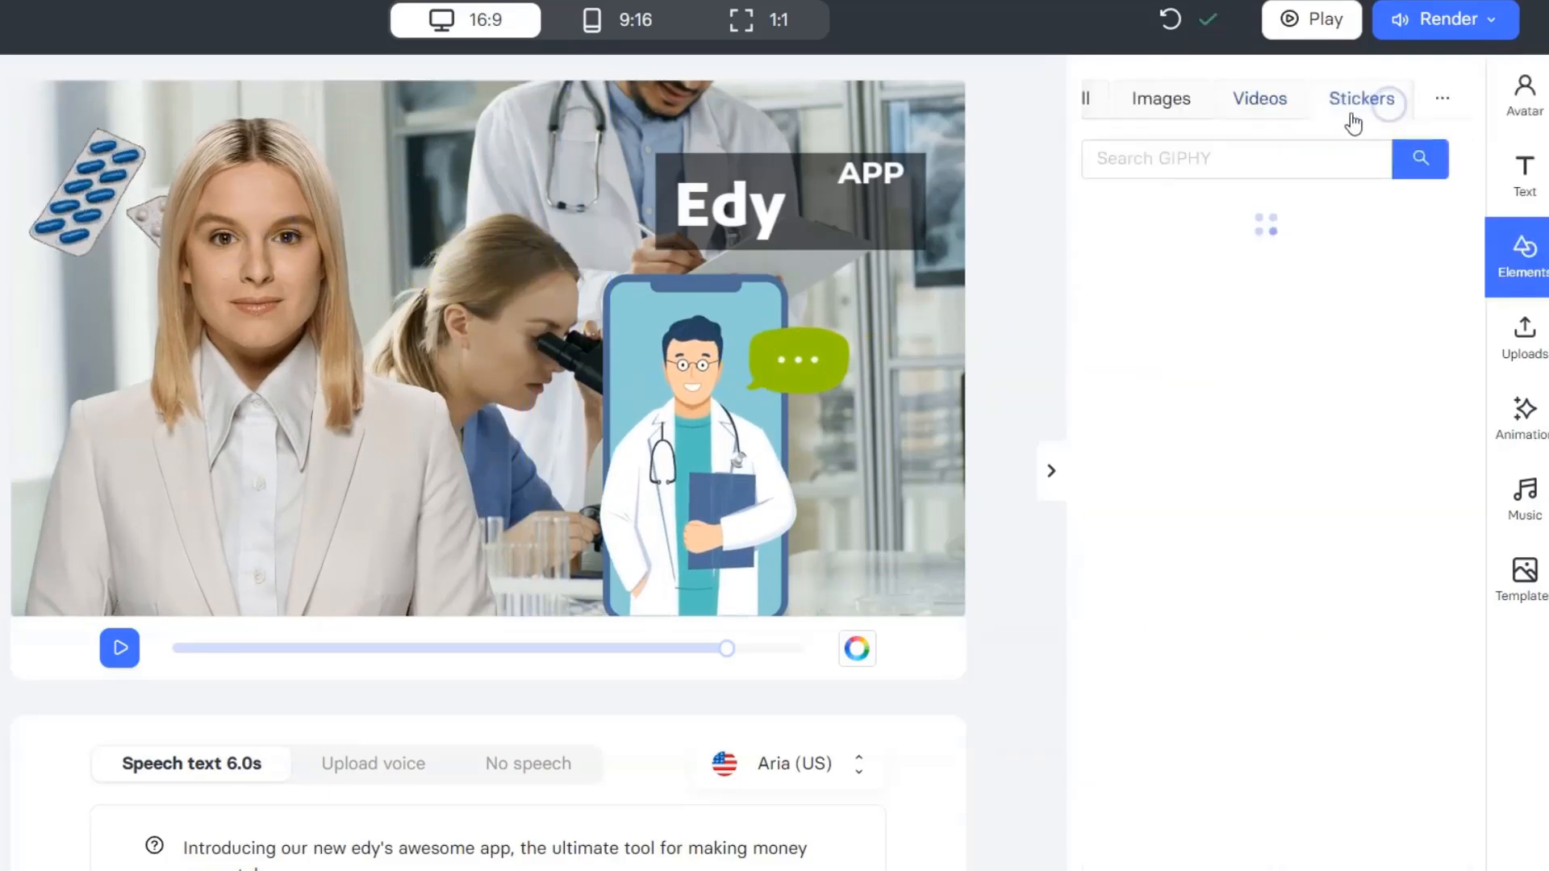
left_click(1196, 157)
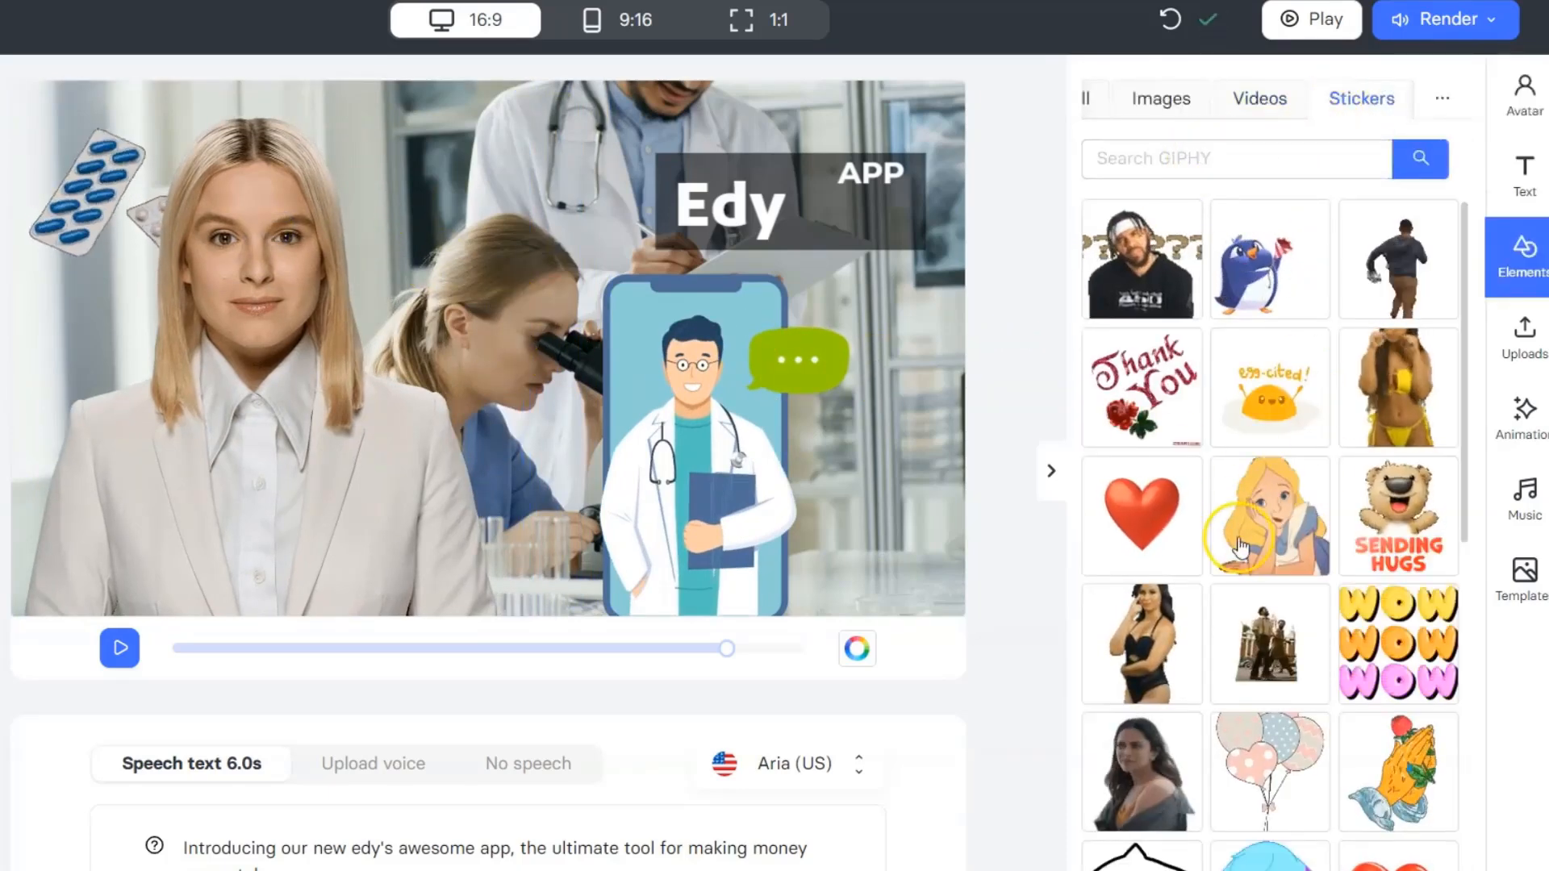
scroll(1279, 539, "down", 2)
scroll(1278, 539, "up", 2)
left_click(1159, 97)
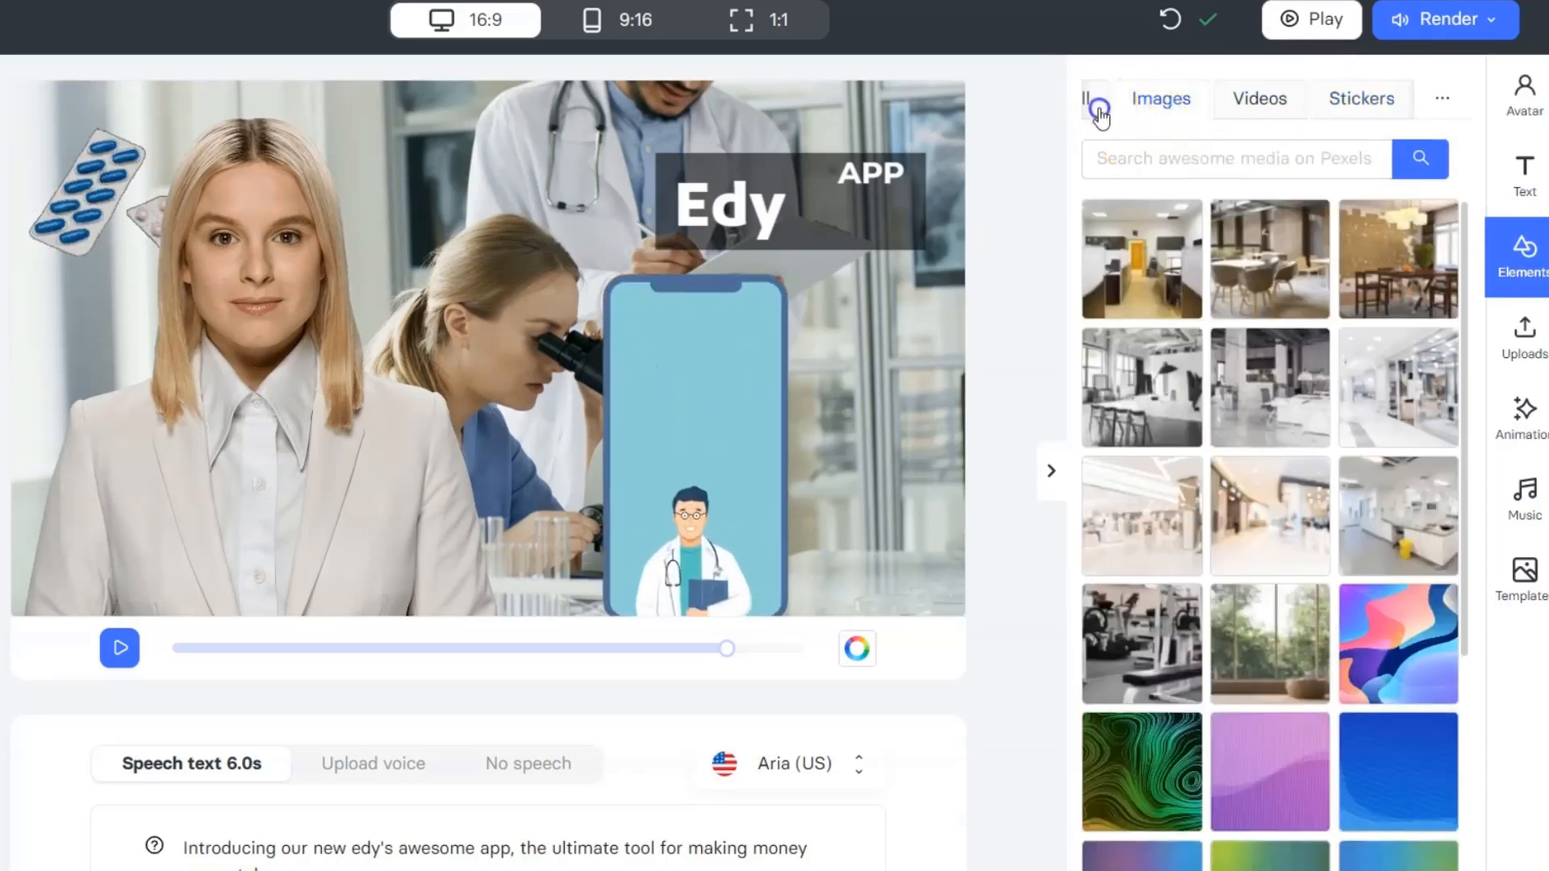
Review the stock music, previewing the "Life is a Dream" track and checking the music volume.
left_click(1525, 493)
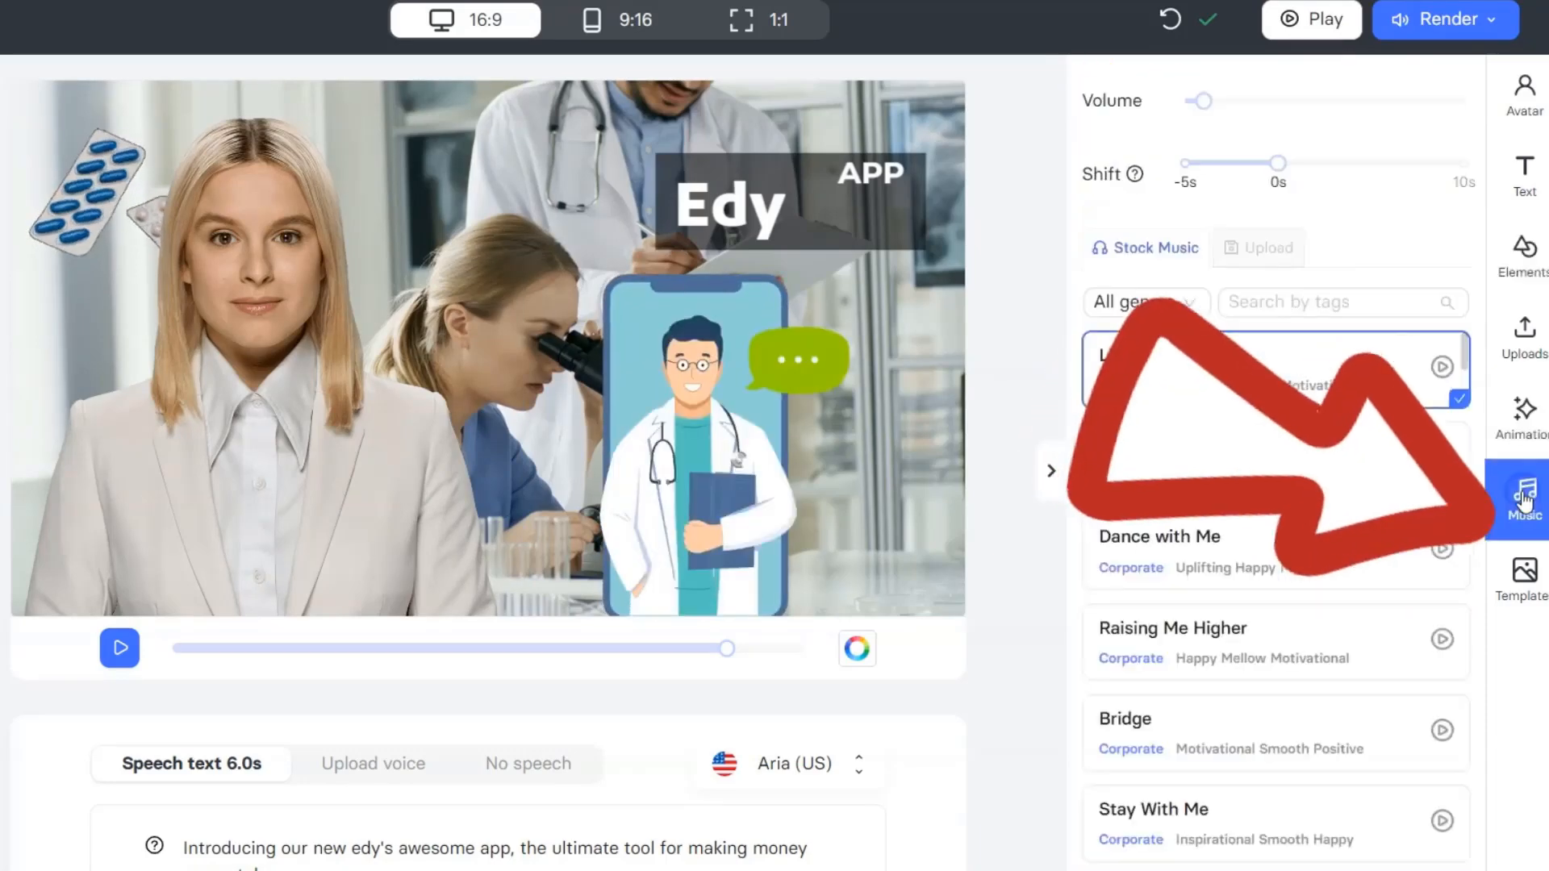
left_click(1443, 369)
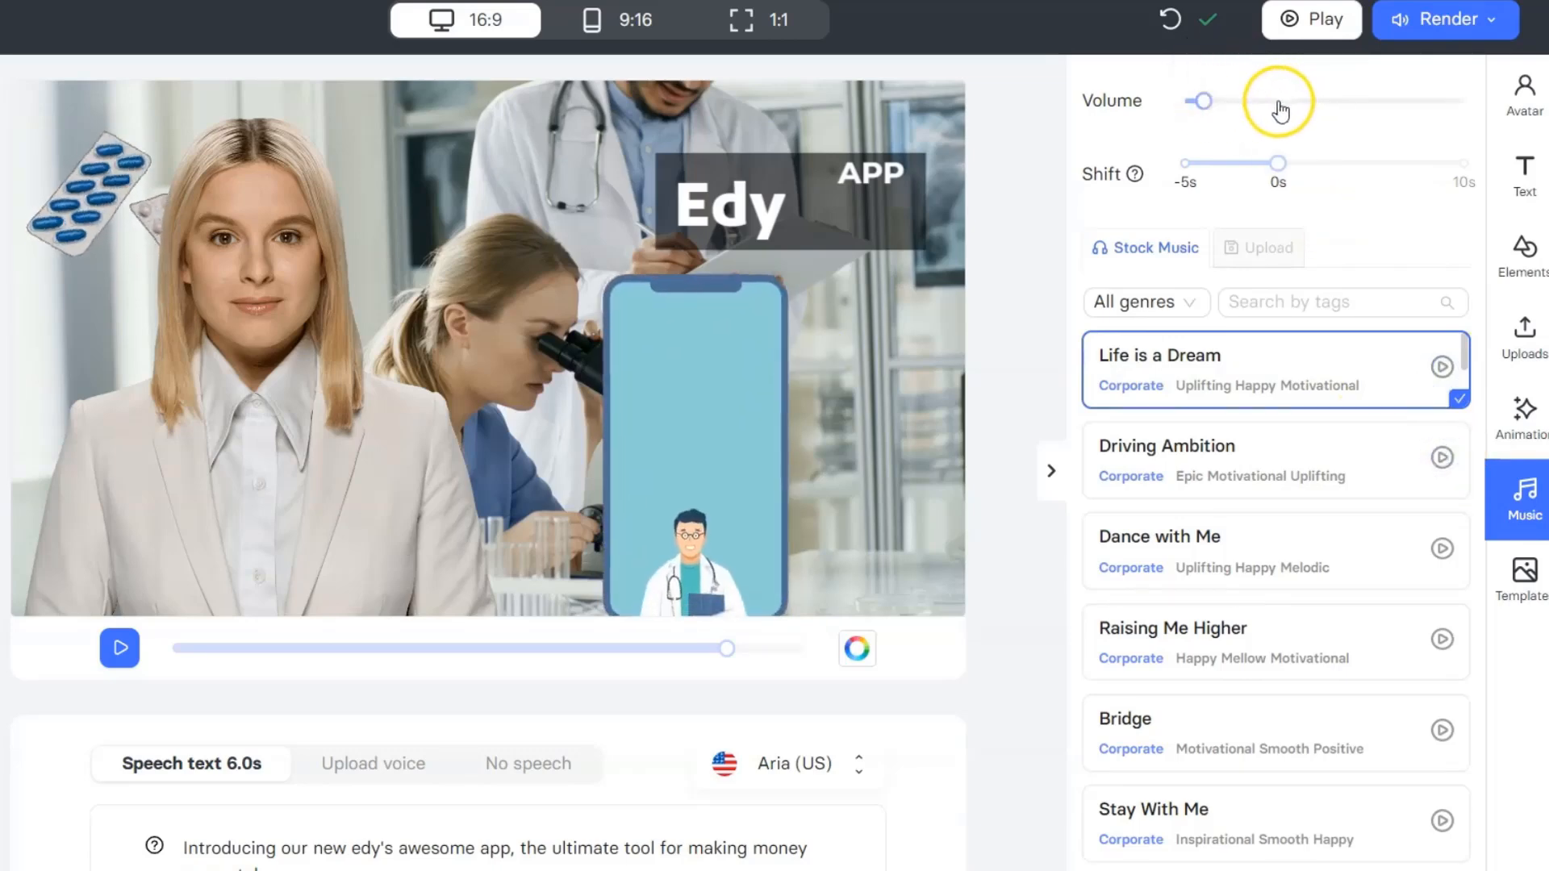
left_click(1197, 103)
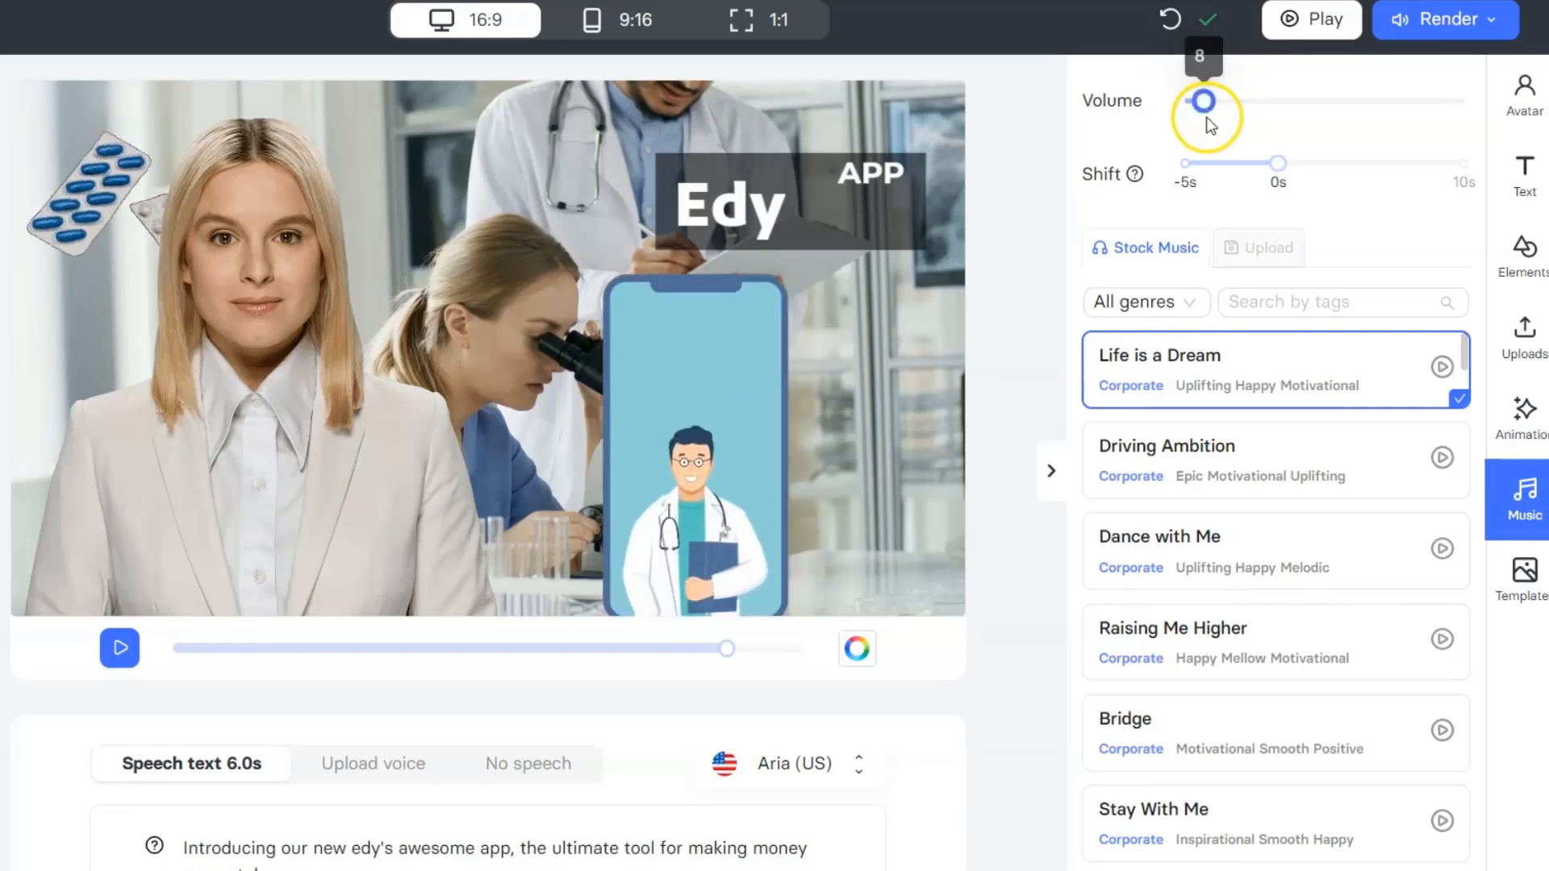
mouse_move(1202, 112)
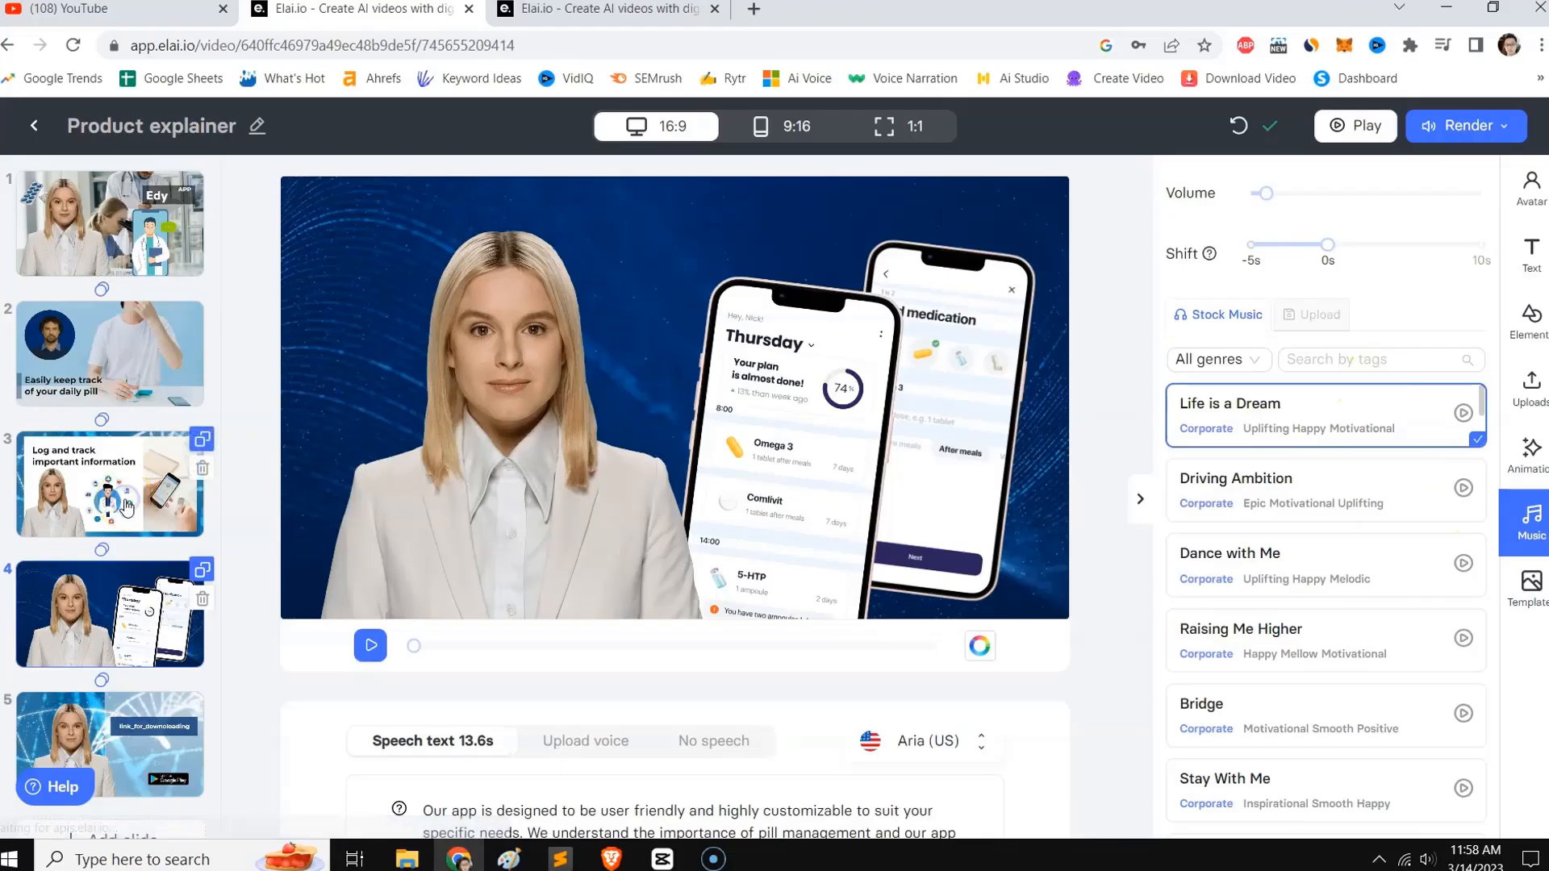
Replace the avatar on slide 3, "Log and track important information", with Amanda in the Business outfit.
left_click(202, 520)
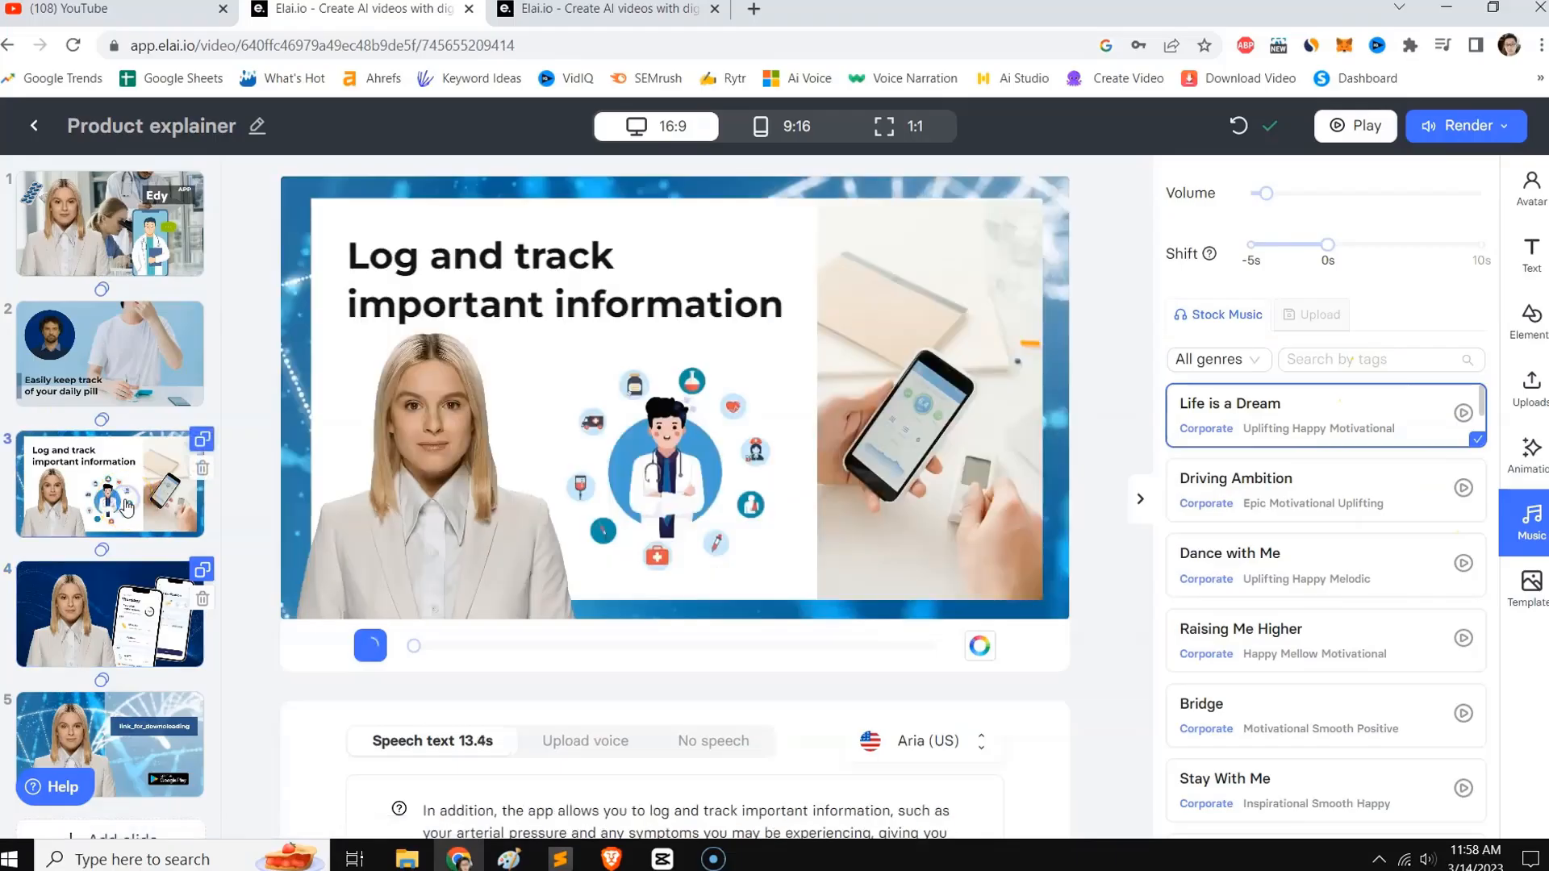
scroll(206, 523, "down", 1)
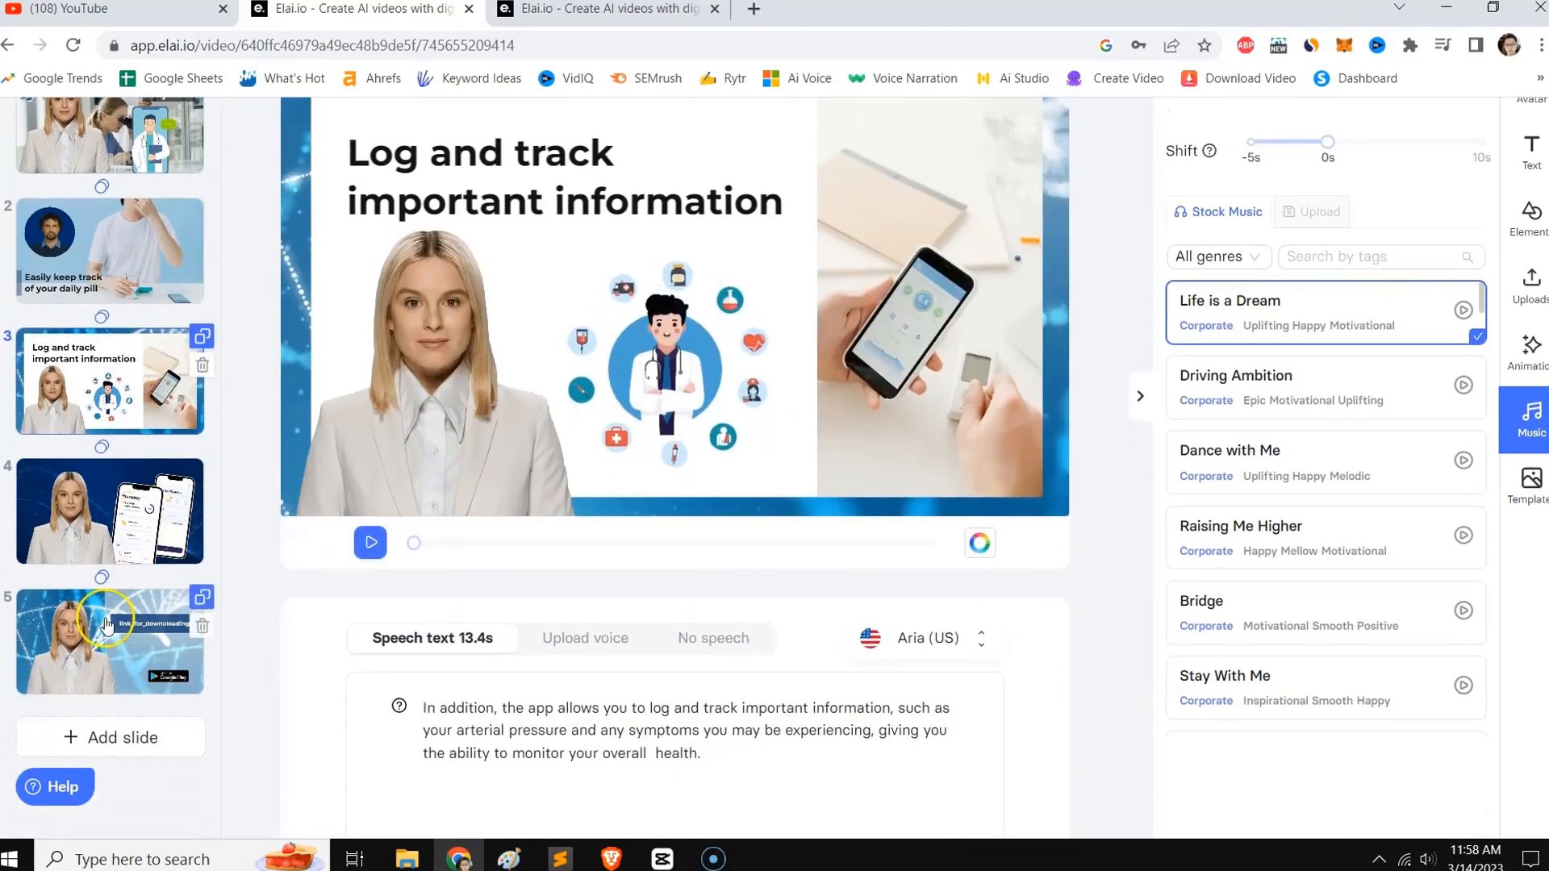
scroll(321, 428, "up", 1)
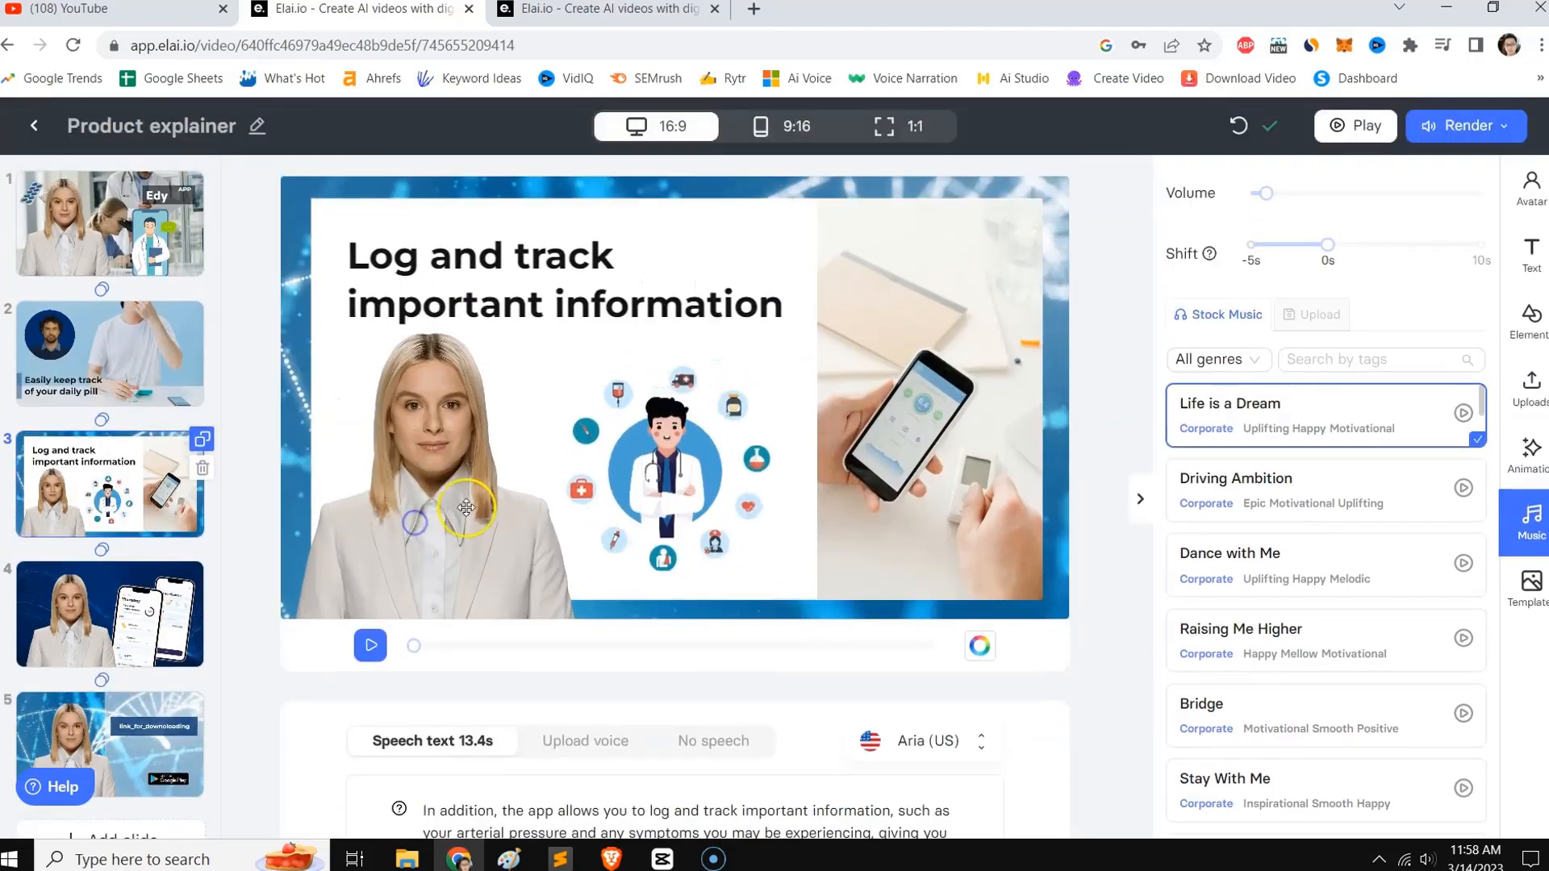
left_click(416, 521)
scroll(1304, 588, "down", 3)
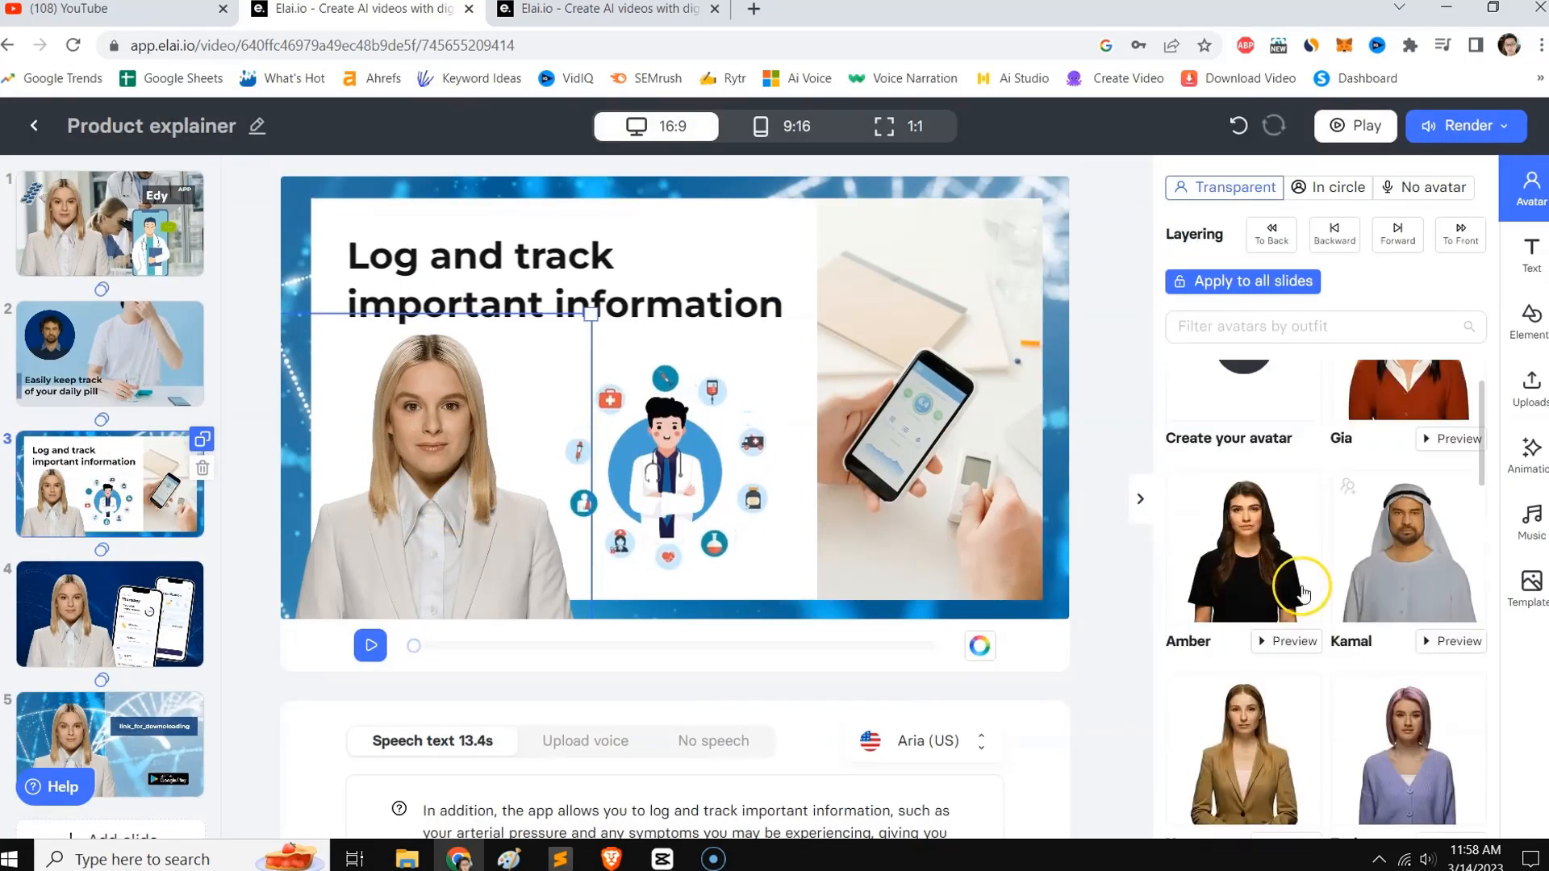
left_click(1405, 739)
left_click(1387, 501)
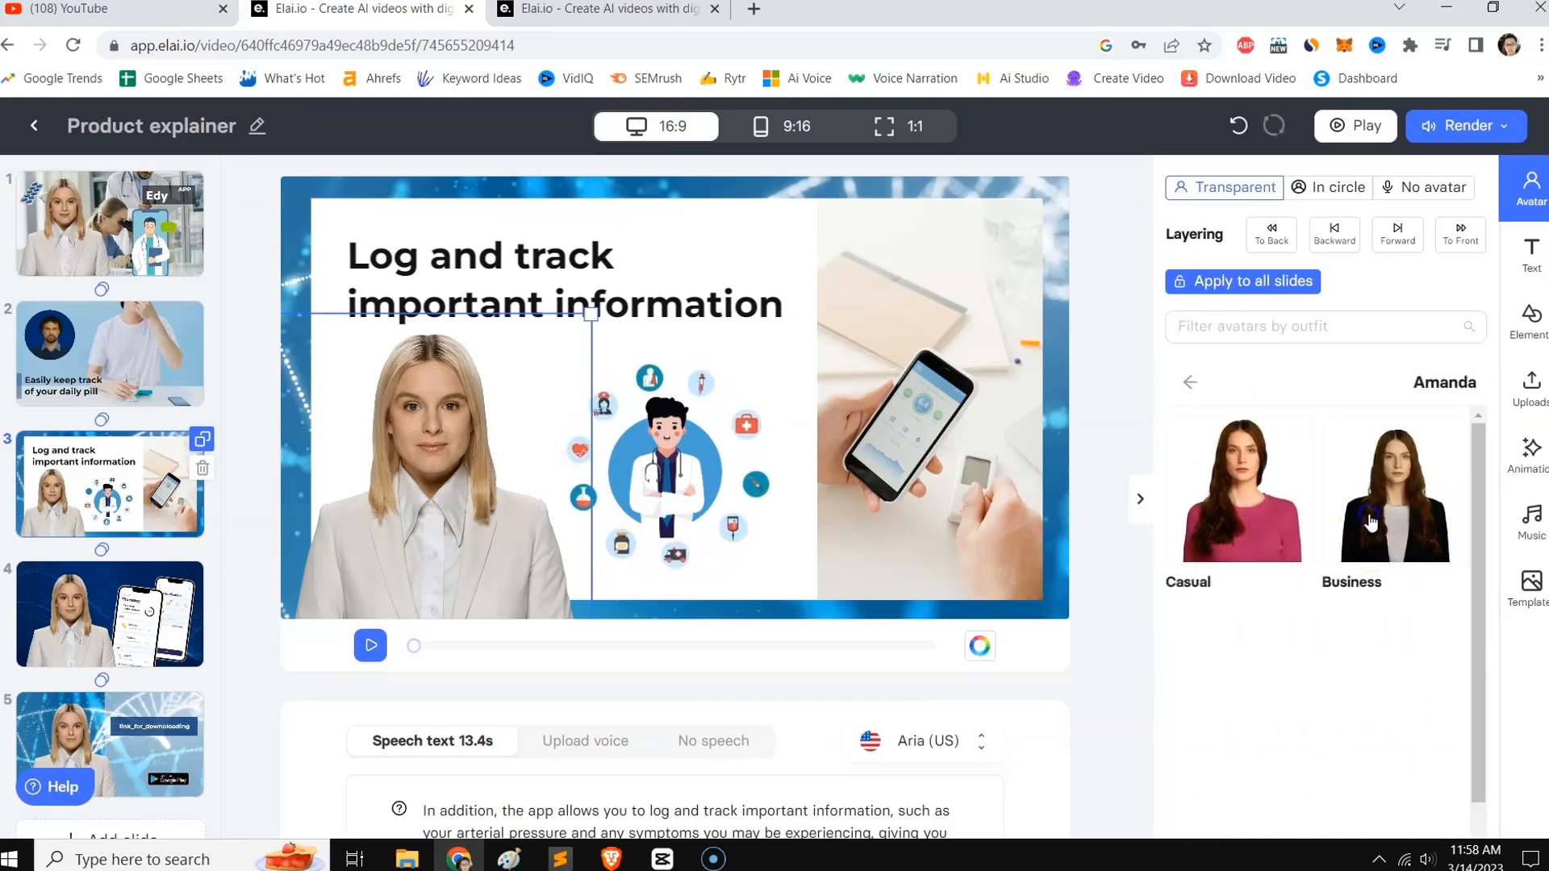
left_click(1268, 472)
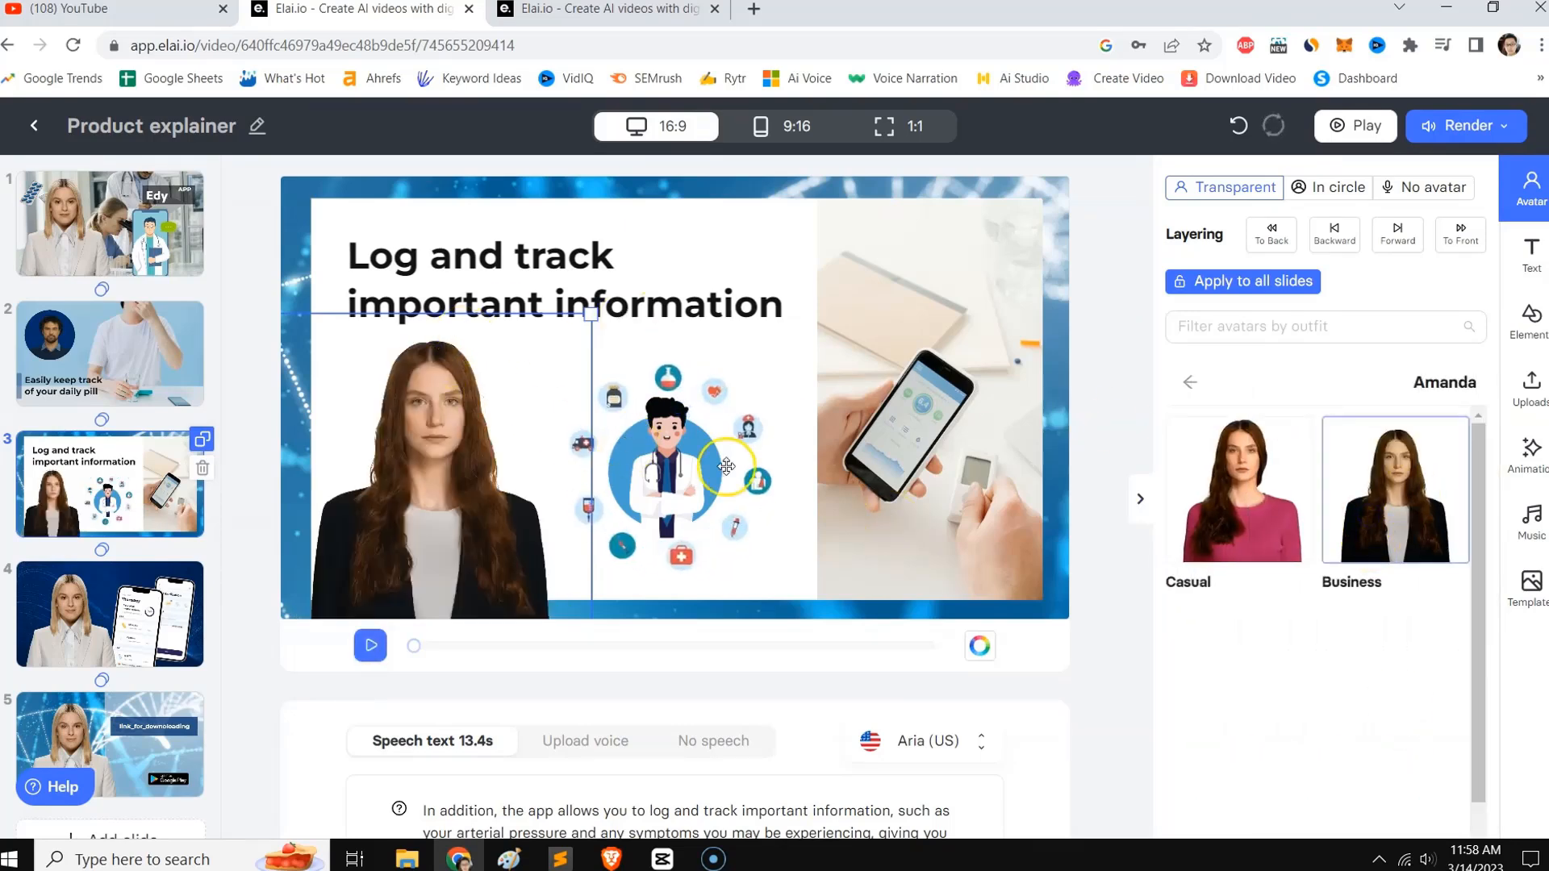
Check slide 3's speech and voice settings, and start rendering the video at 1080p.
scroll(538, 722, "down", 1)
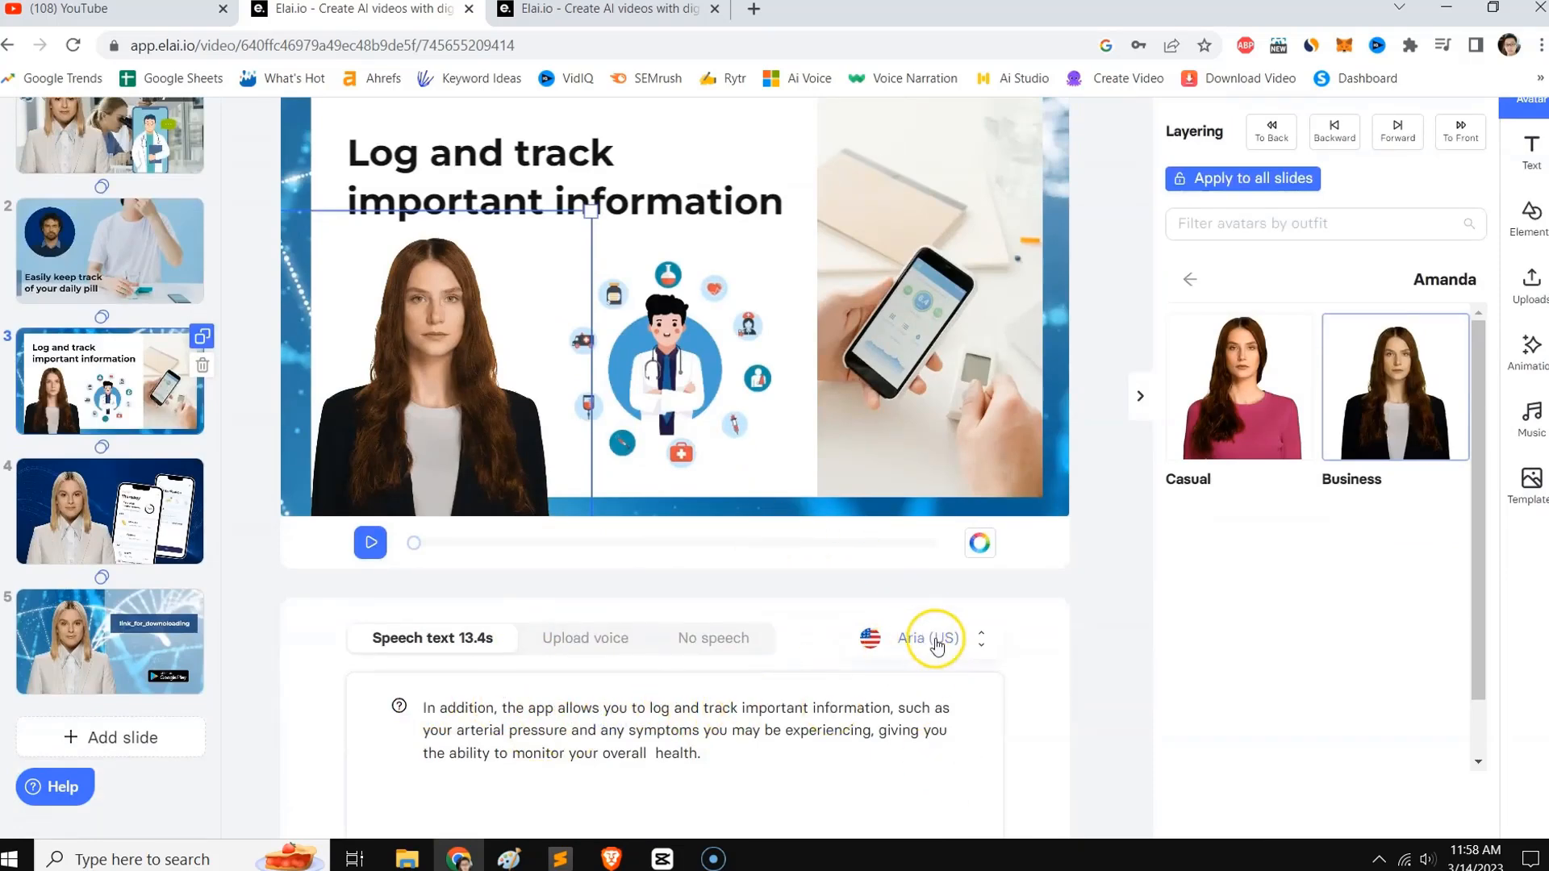
scroll(1515, 196, "up", 1)
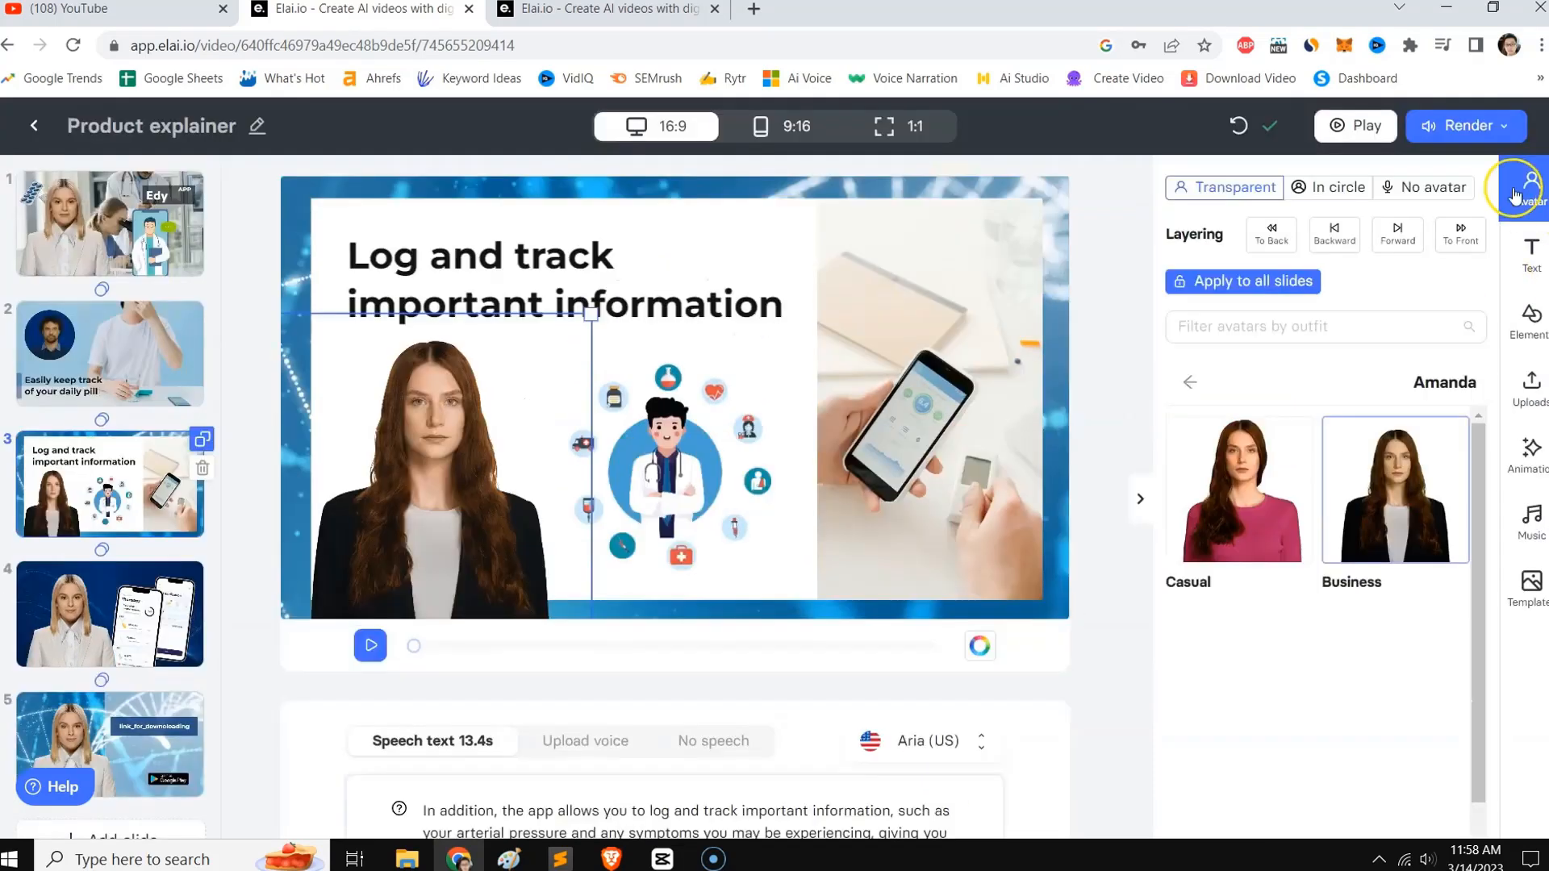
left_click(1465, 129)
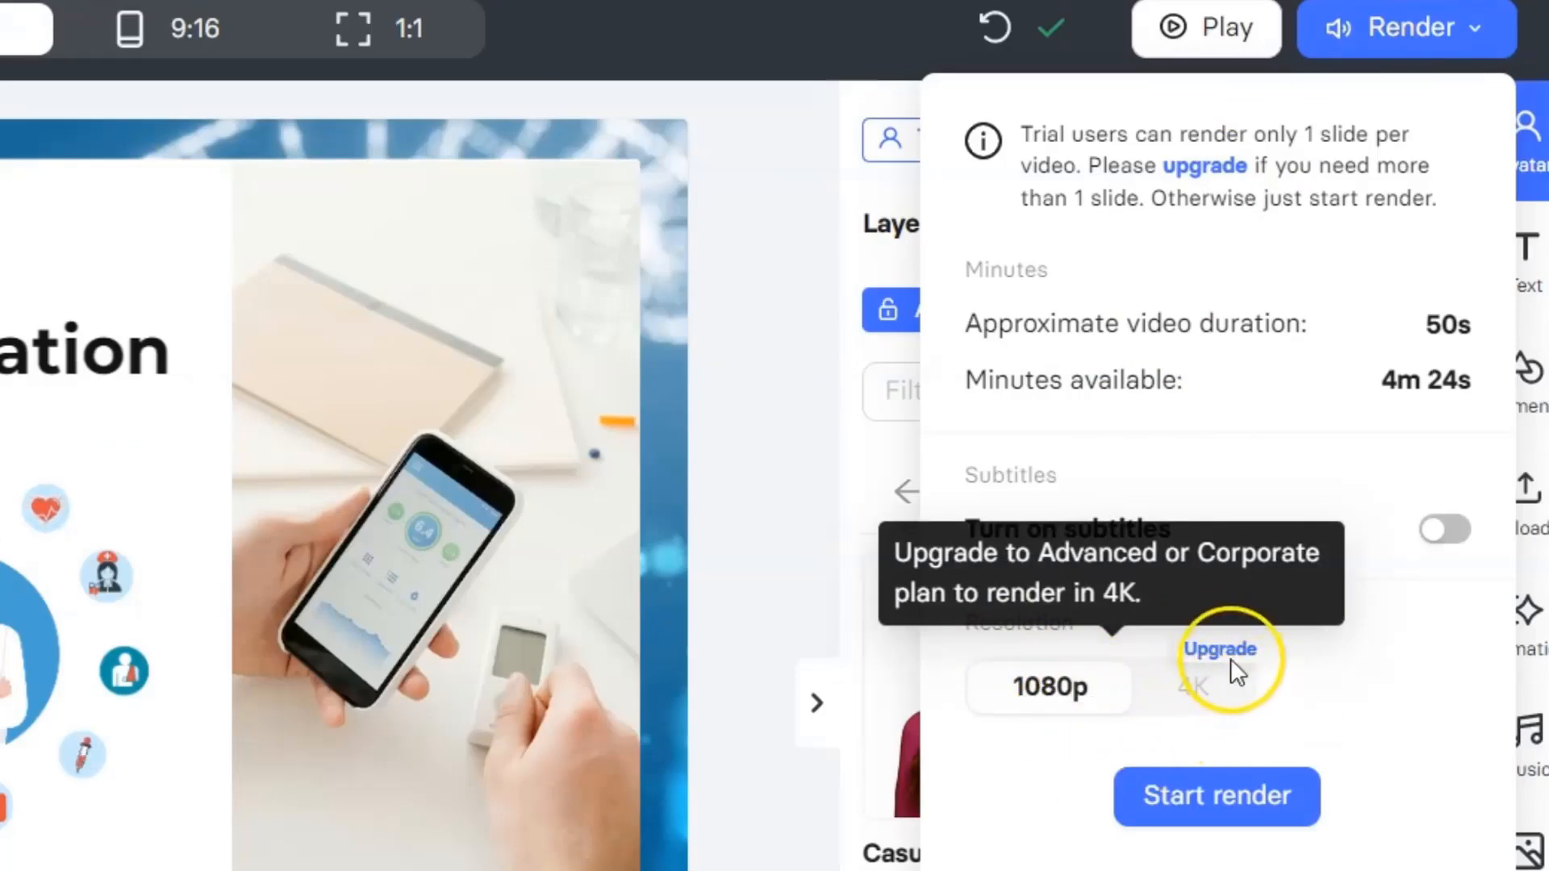
left_click(1211, 807)
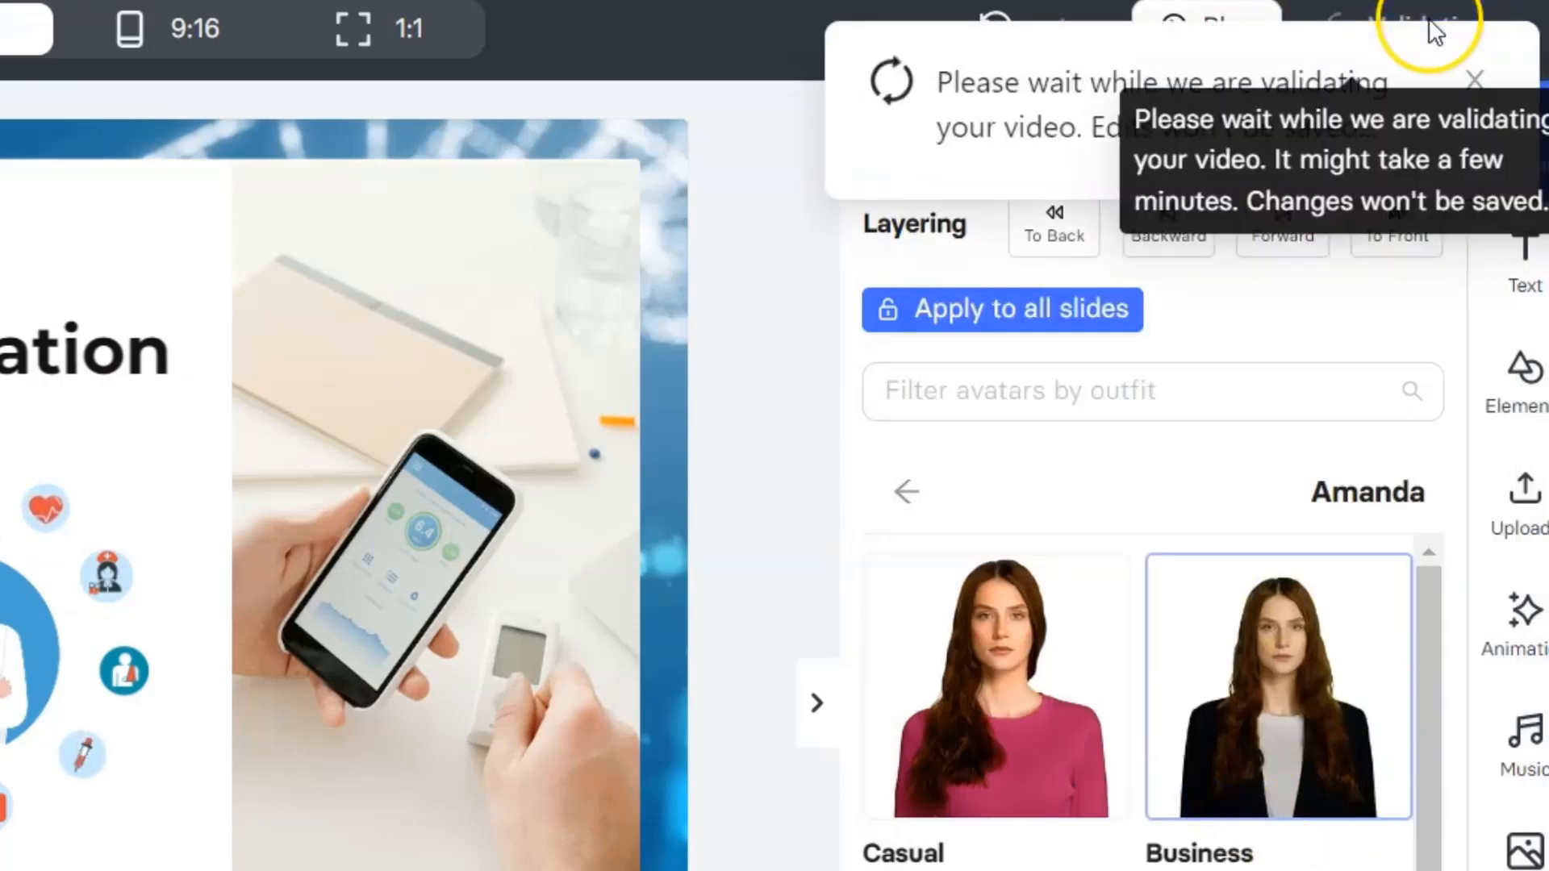